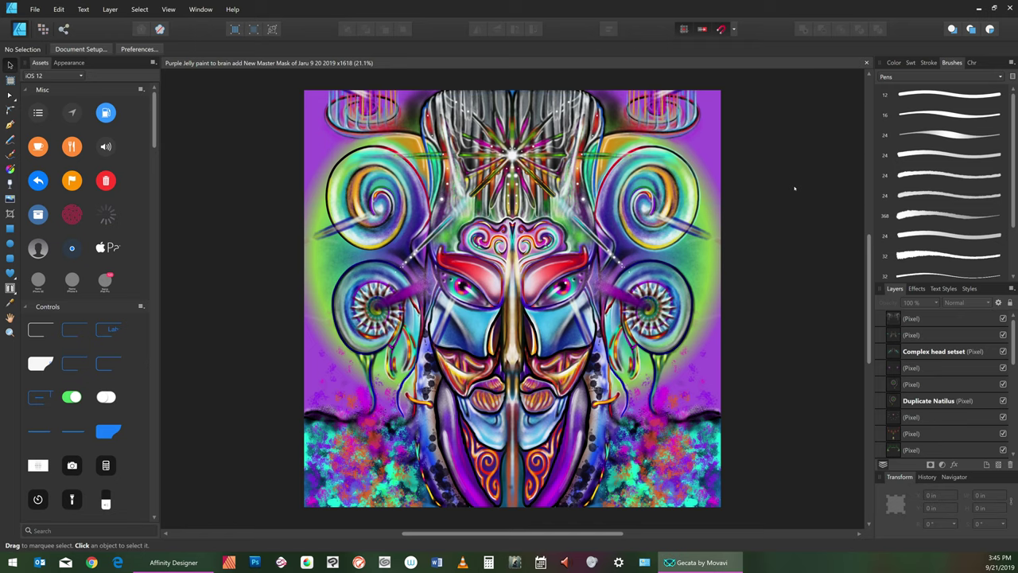
Add a new pixel layer above all the others and name it "Jaw Jelly"
{"action": "left_click", "coordinate": [999, 466]}
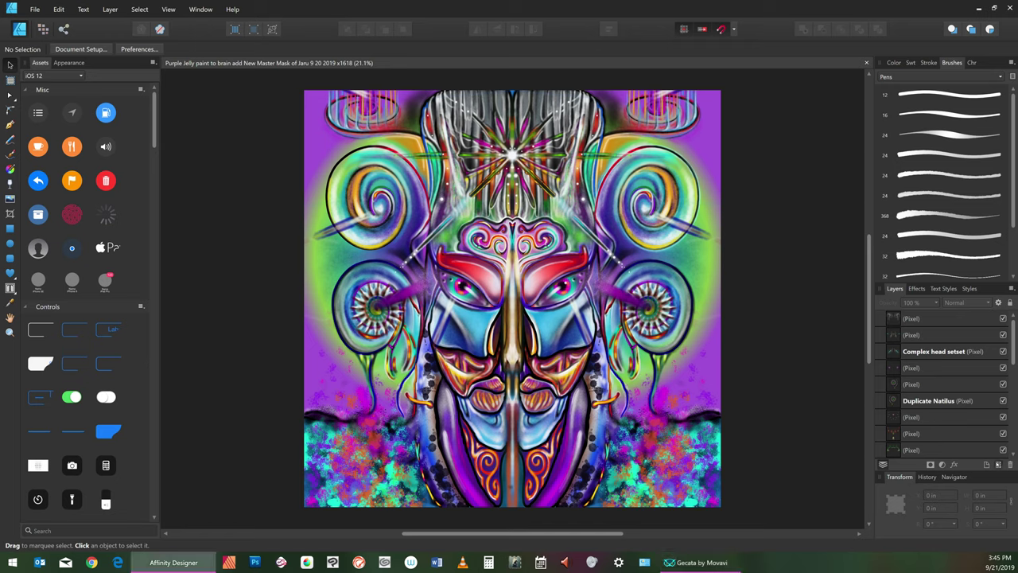
{"action": "left_click", "coordinate": [998, 465]}
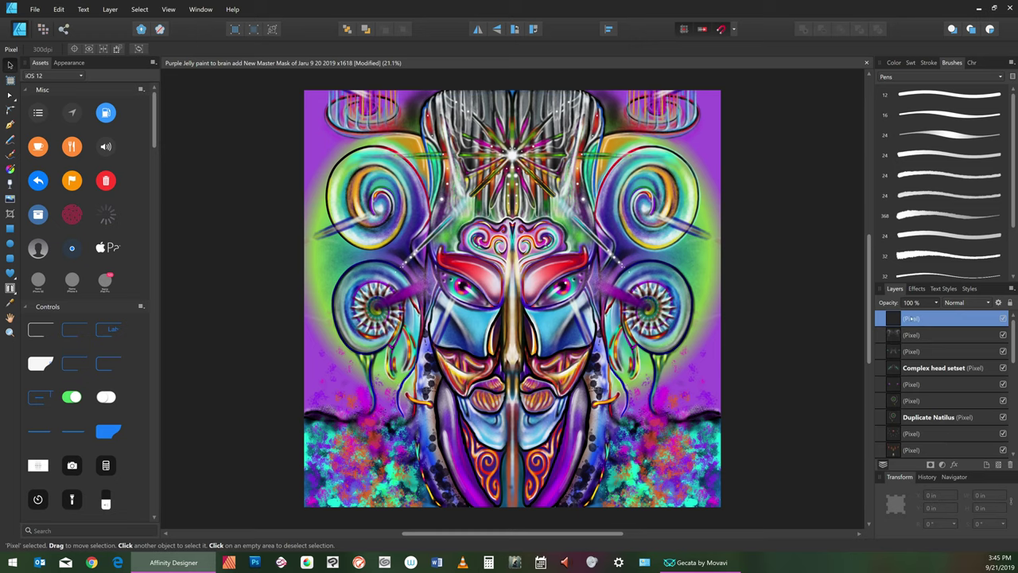
{"action": "double_click", "coordinate": [915, 318]}
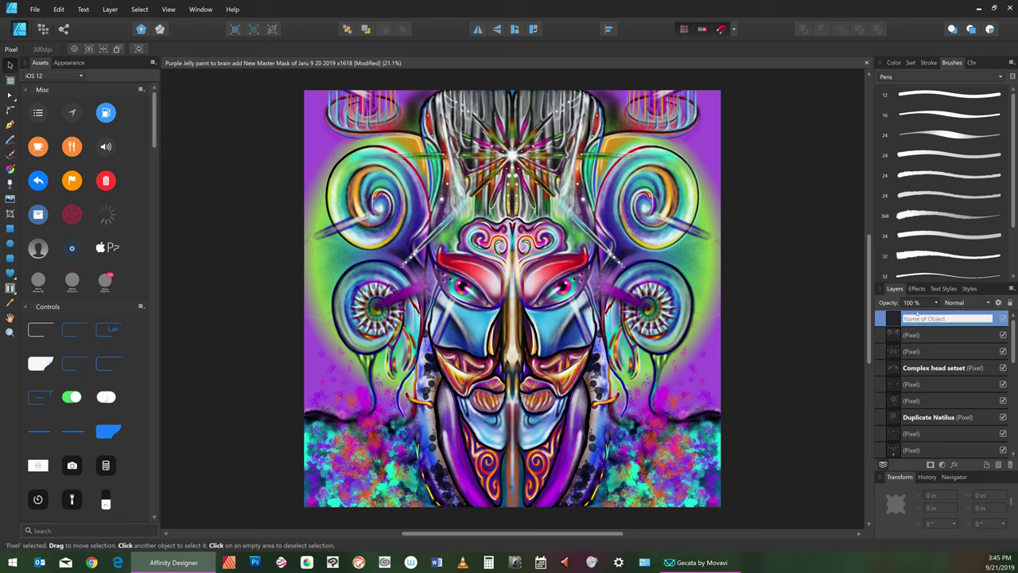
{"action": "type", "text": "Jaw Jelly"}
{"action": "key", "text": "Return"}
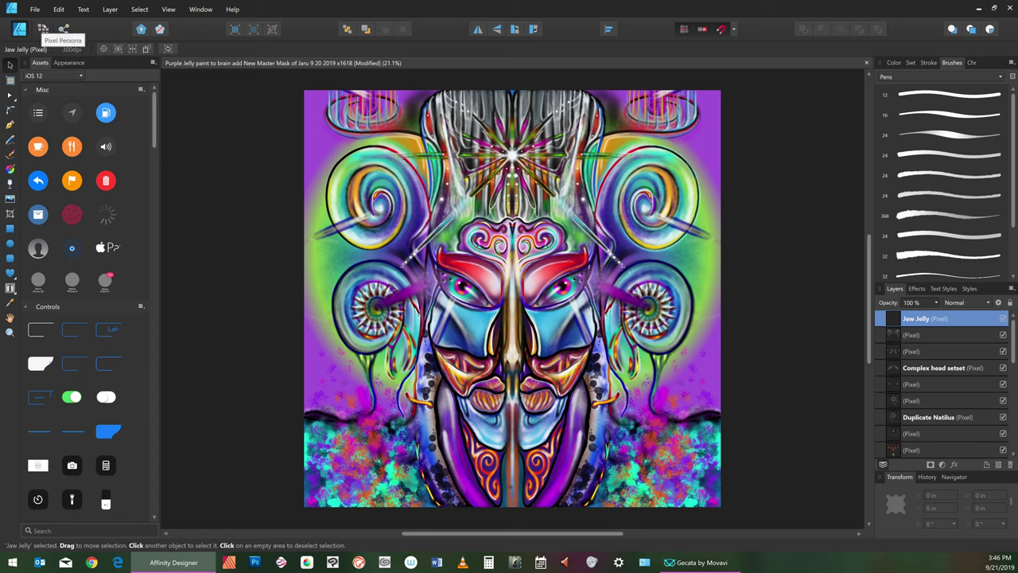
Set up the Pixel Persona's Paint Brush with one locked, mirrored symmetry line running vertically through the centre of the mask
{"action": "left_click", "coordinate": [43, 30]}
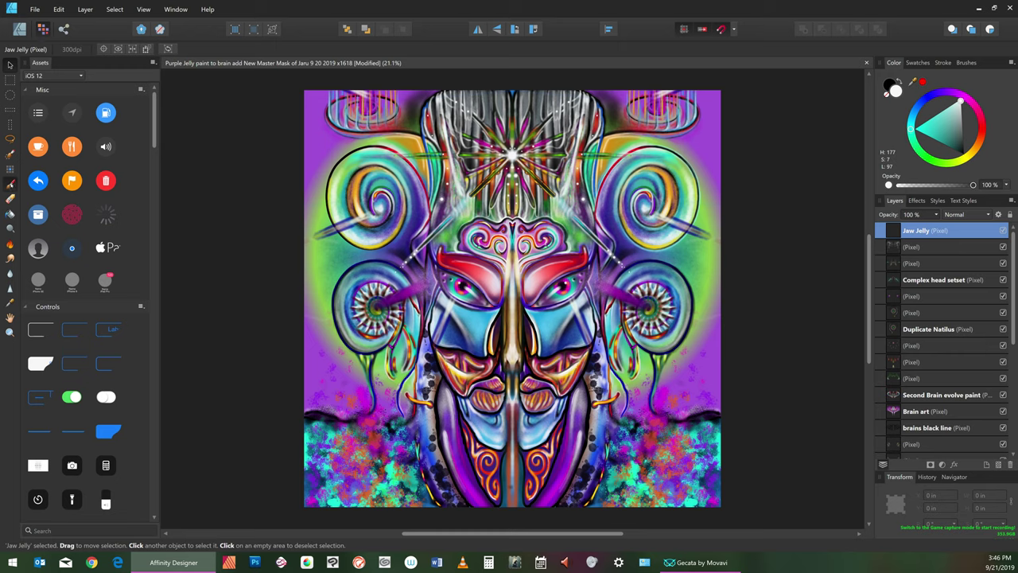
{"action": "left_click", "coordinate": [10, 183]}
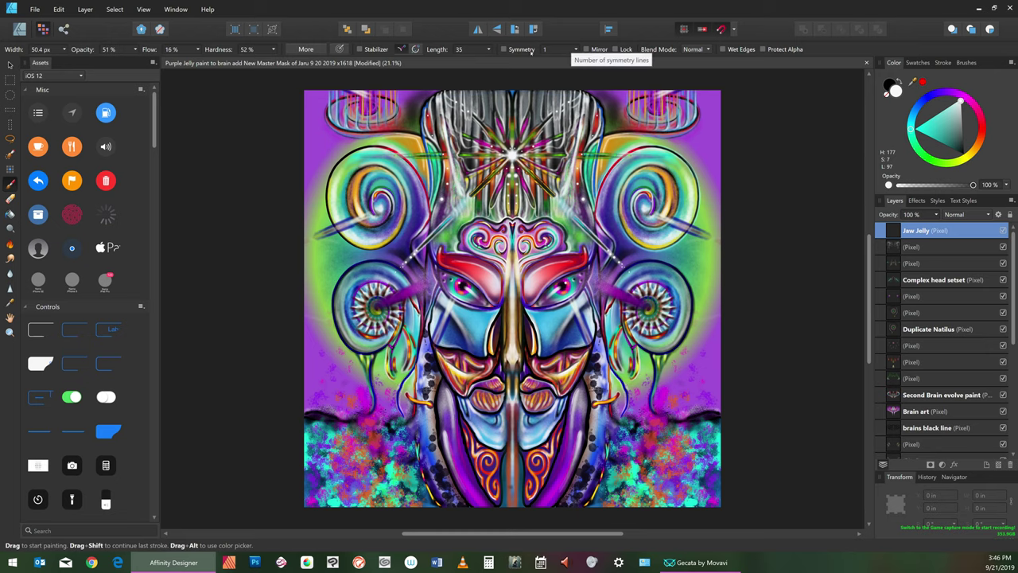
{"action": "left_click", "coordinate": [503, 49]}
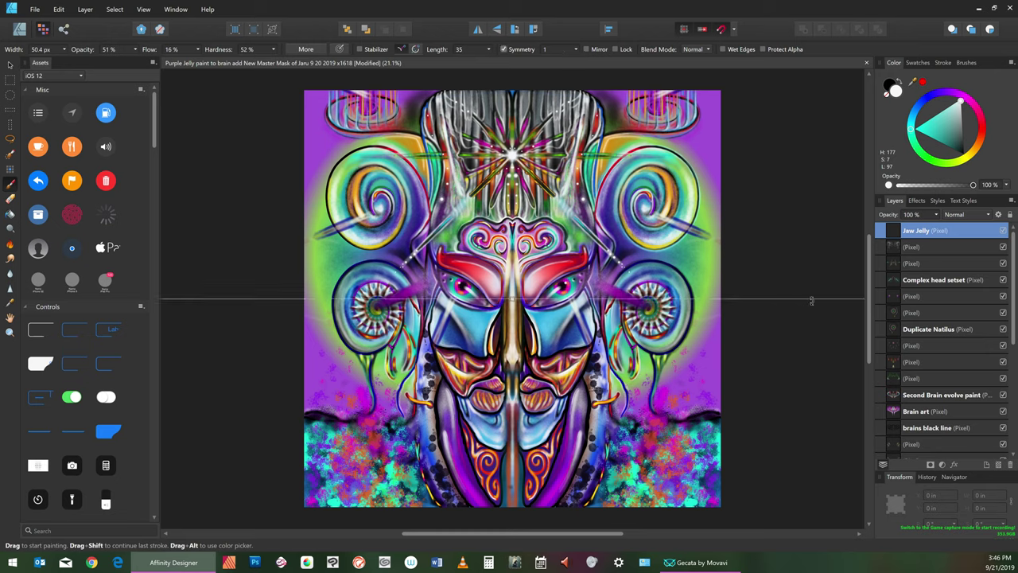
{"action": "left_click_drag", "start_coordinate": [818, 287], "coordinate": [513, 86]}
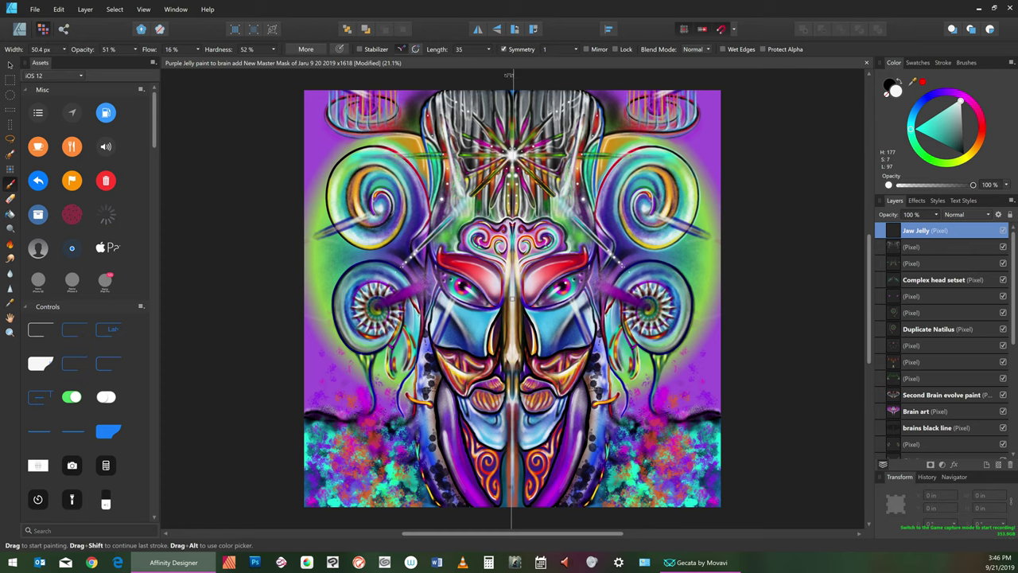
{"action": "left_click_drag", "start_coordinate": [512, 521], "coordinate": [512, 518]}
{"action": "left_click", "coordinate": [615, 49]}
Choose the soft, faint 48 px brush from the Pencils and Charcoal set and resize it to 128.1 px
{"action": "left_click", "coordinate": [968, 63]}
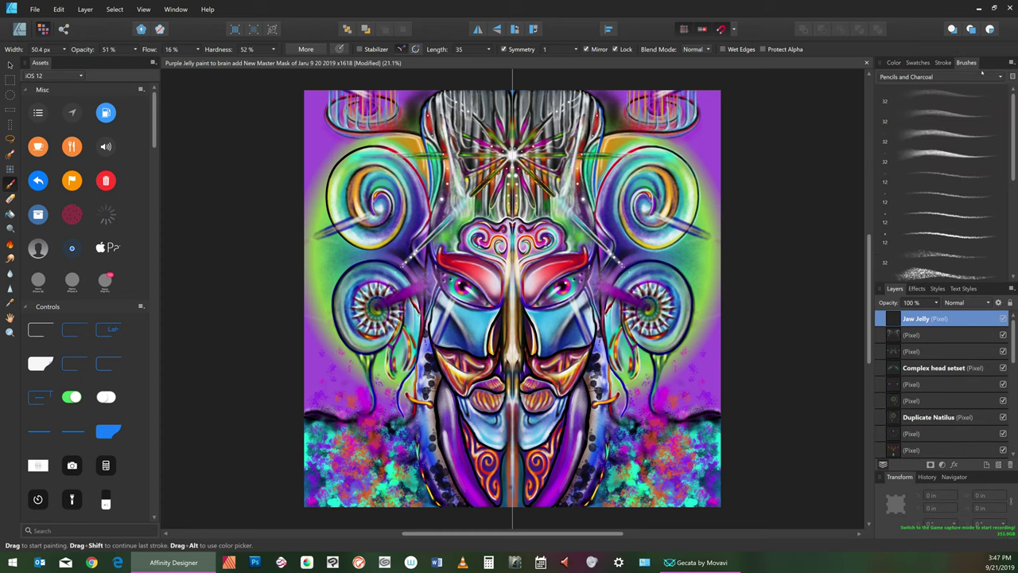
{"action": "left_click_drag", "start_coordinate": [1012, 151], "coordinate": [1012, 243]}
{"action": "left_click", "coordinate": [978, 253]}
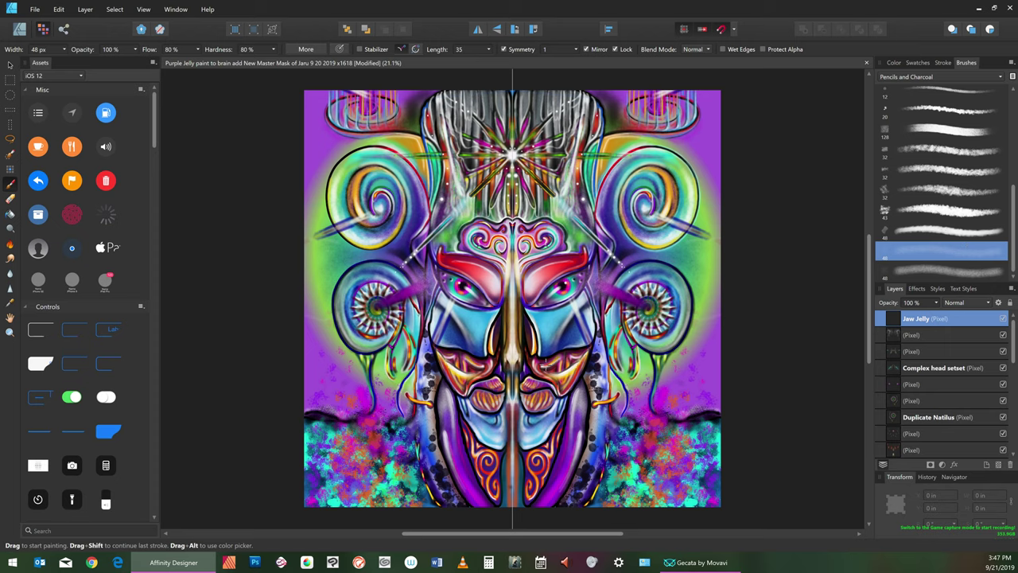
{"action": "key", "text": "]"}
{"action": "key", "text": "]"}
{"action": "key", "text": "]"}
{"action": "key", "text": "]"}
{"action": "key", "text": "]"}
{"action": "key", "text": "]"}
{"action": "key", "text": "]"}
{"action": "key", "text": "]"}
{"action": "key", "text": "]"}
{"action": "key", "text": "]"}
{"action": "key", "text": "]"}
{"action": "key", "text": "]"}
{"action": "key", "text": "]"}
{"action": "key", "text": "]"}
{"action": "key", "text": "]"}
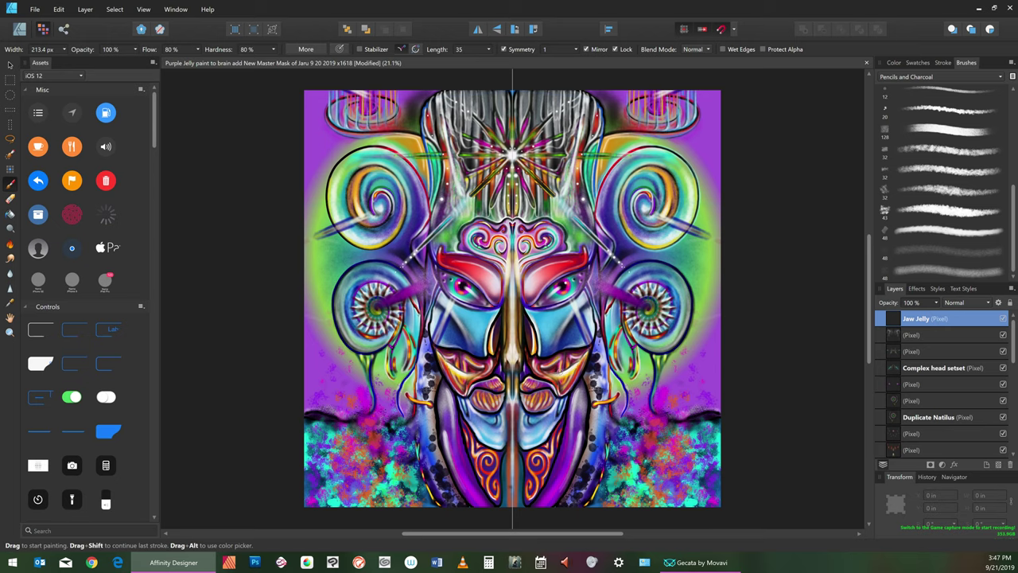
{"action": "key", "text": "bracketleft"}
{"action": "key", "text": "bracketleft"}
{"action": "key", "text": "bracketleft"}
Set the brush opacity to 61% and the flow to 19%
{"action": "left_click", "coordinate": [133, 49]}
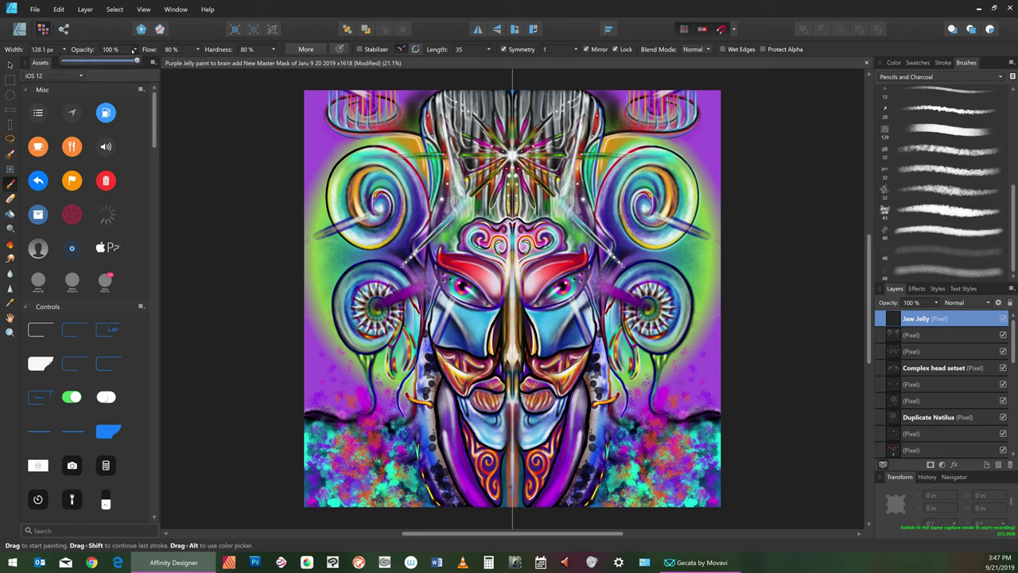
{"action": "left_click", "coordinate": [108, 60]}
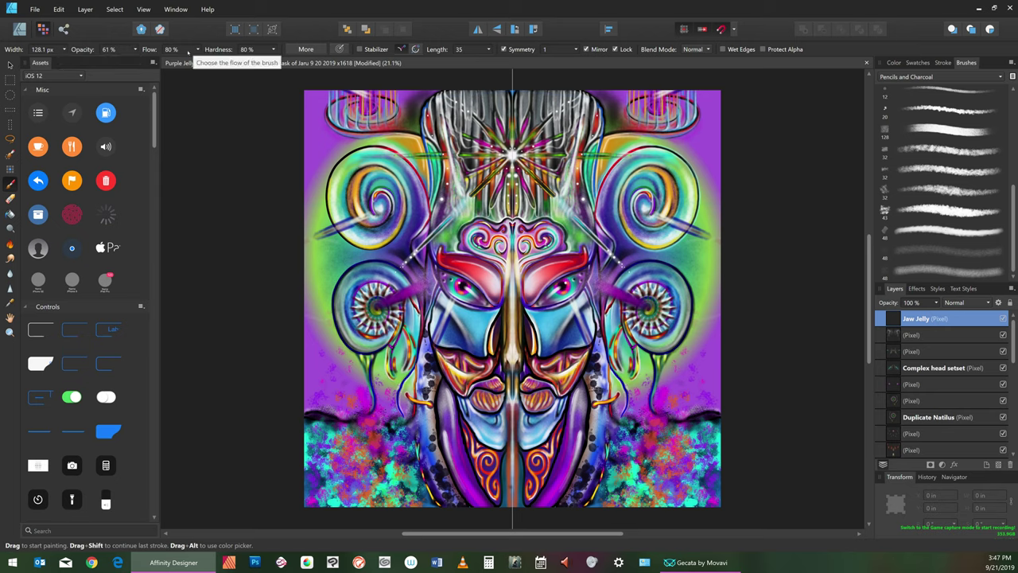
{"action": "left_click", "coordinate": [197, 50]}
{"action": "left_click", "coordinate": [154, 61]}
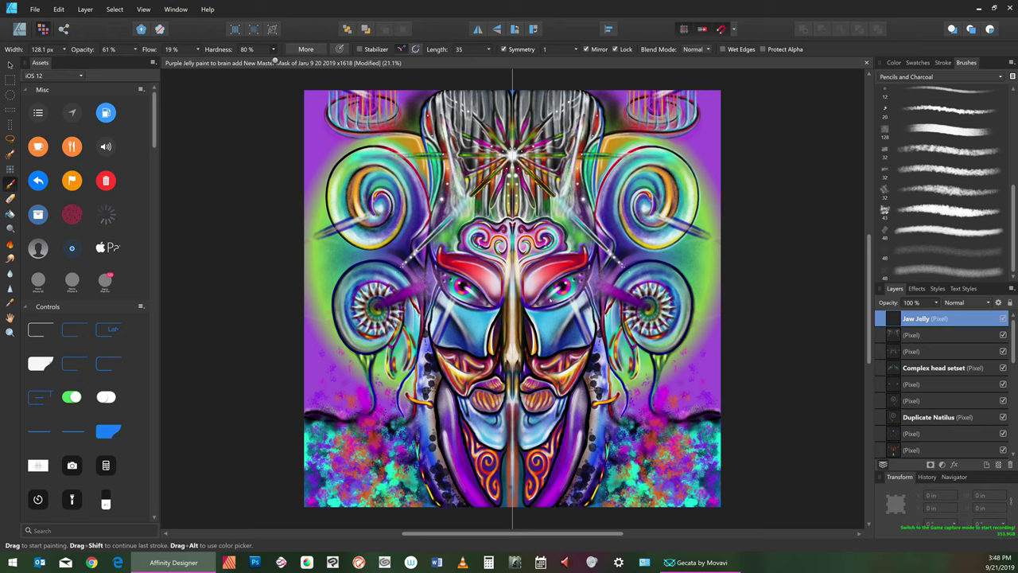
Adjust the brush width to 80.7 px for painting along the jaw
{"action": "type", "text": "]]]]]]]]]]]"}
{"action": "key", "text": "]"}
{"action": "key", "text": "bracketleft"}
{"action": "key", "text": "bracketleft"}
{"action": "key", "text": "bracketleft"}
{"action": "key", "text": "bracketleft"}
{"action": "key", "text": "bracketleft"}
{"action": "left_click_drag", "start_coordinate": [592, 346], "coordinate": [585, 361]}
Save the document with the new Jaw Jelly layer
{"action": "key", "text": "z"}
{"action": "left_click_drag", "start_coordinate": [549, 338], "coordinate": [614, 278]}
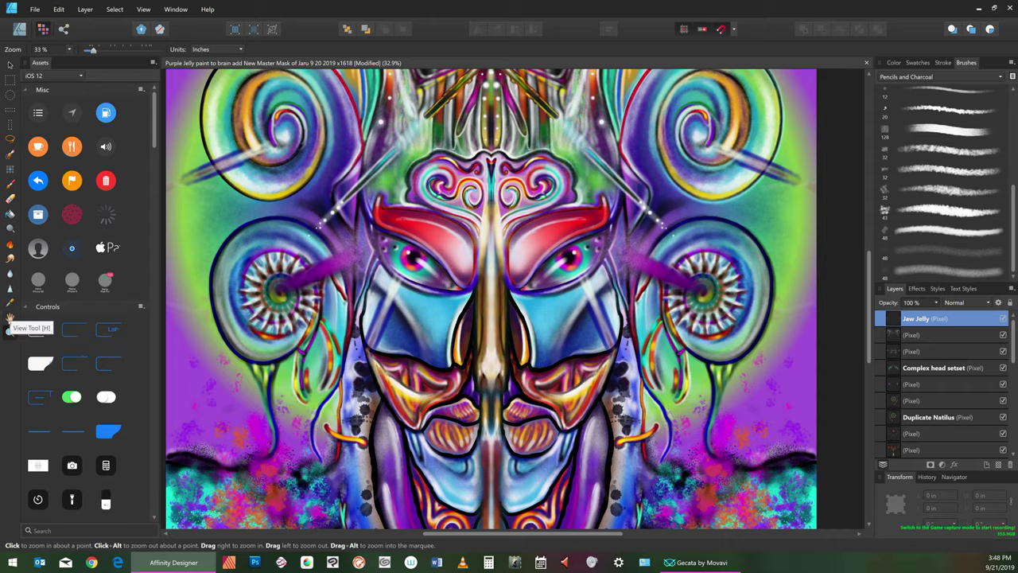
{"action": "left_click", "coordinate": [10, 317]}
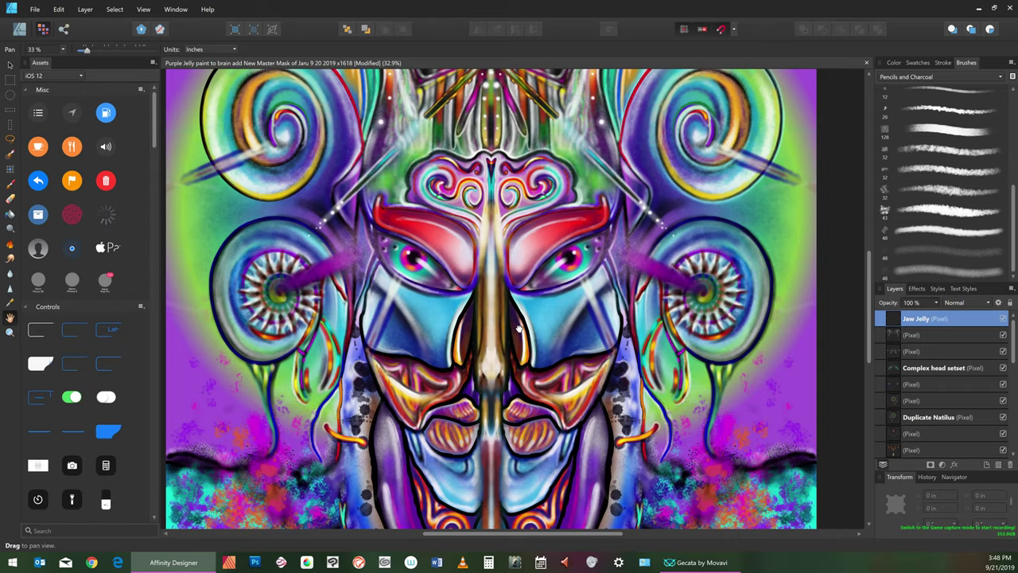
{"action": "left_click_drag", "start_coordinate": [509, 329], "coordinate": [519, 221]}
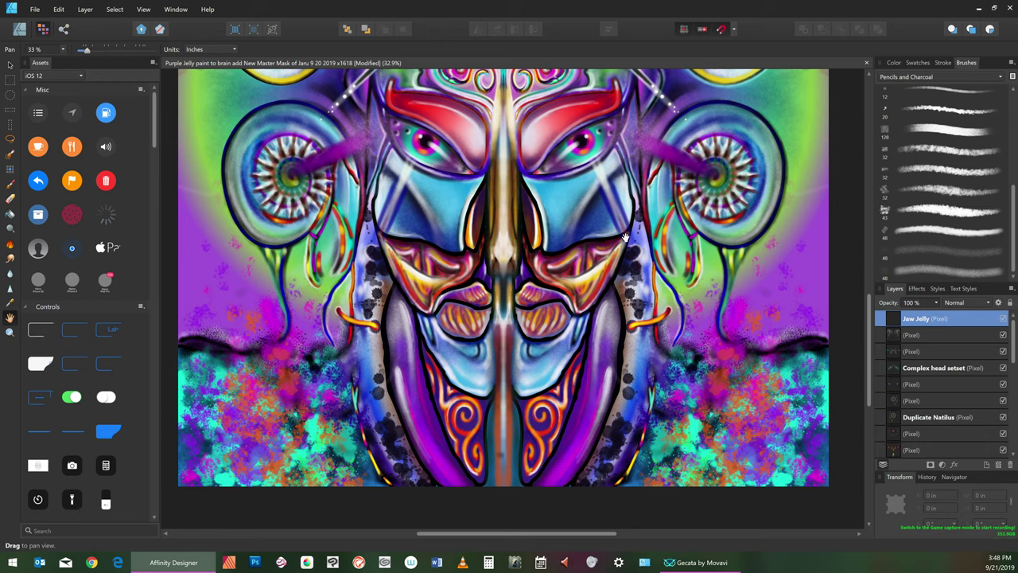
{"action": "left_click", "coordinate": [36, 11]}
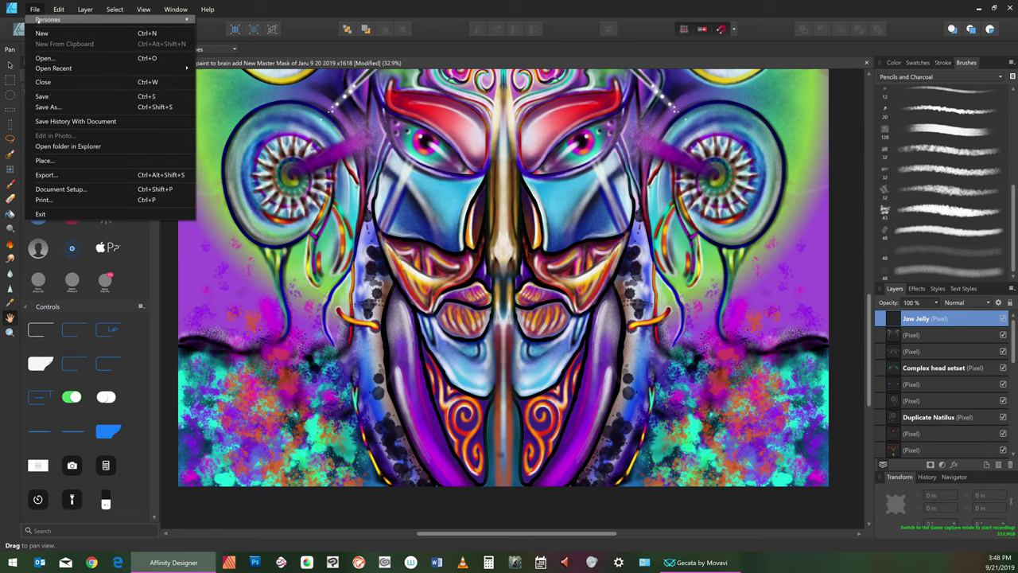
{"action": "left_click", "coordinate": [41, 96]}
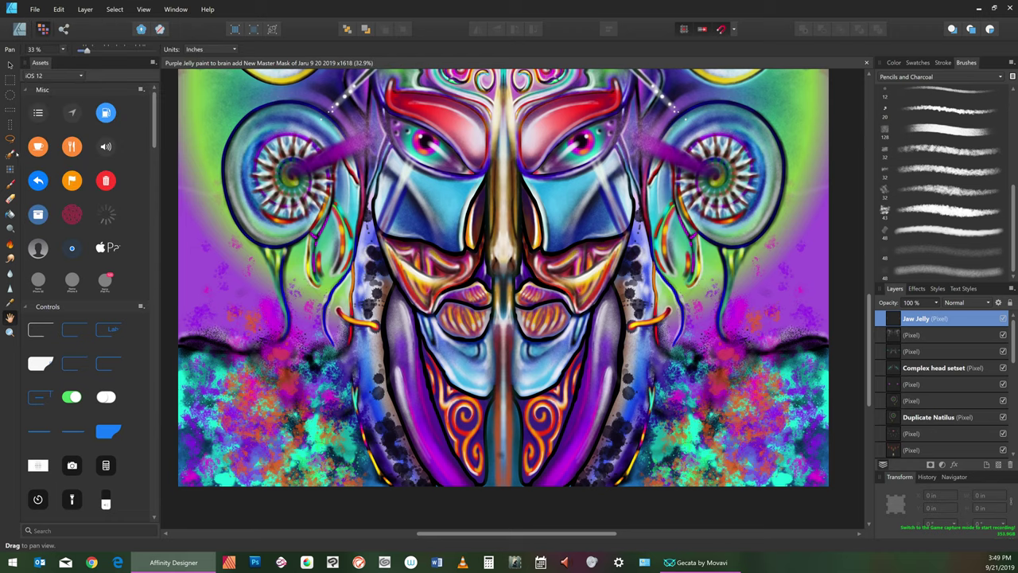
Paint mirrored white strokes along the outer edges of the lower jaw with the Paint Brush and save the document
{"action": "left_click", "coordinate": [10, 154]}
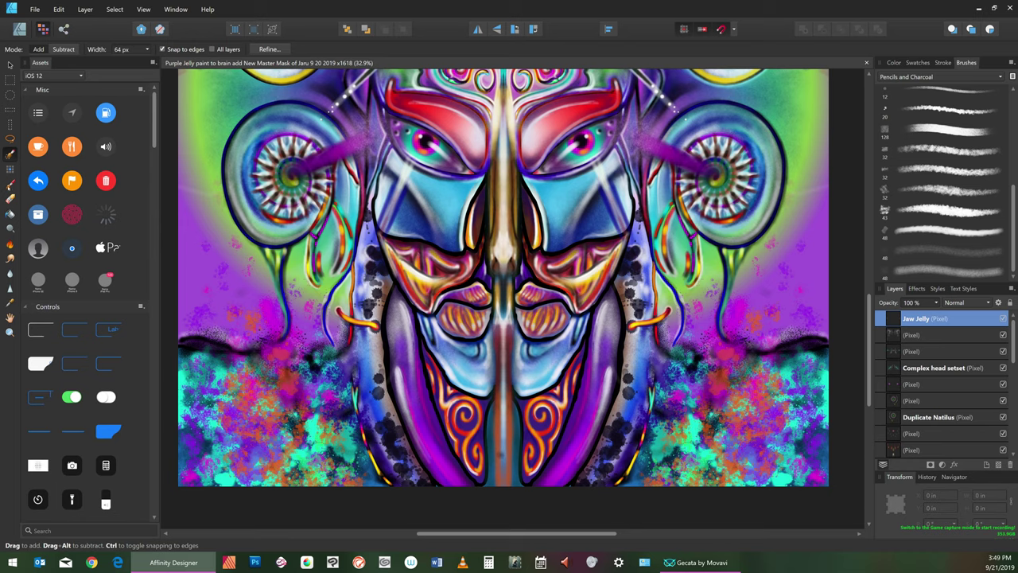
{"action": "left_click", "coordinate": [9, 184]}
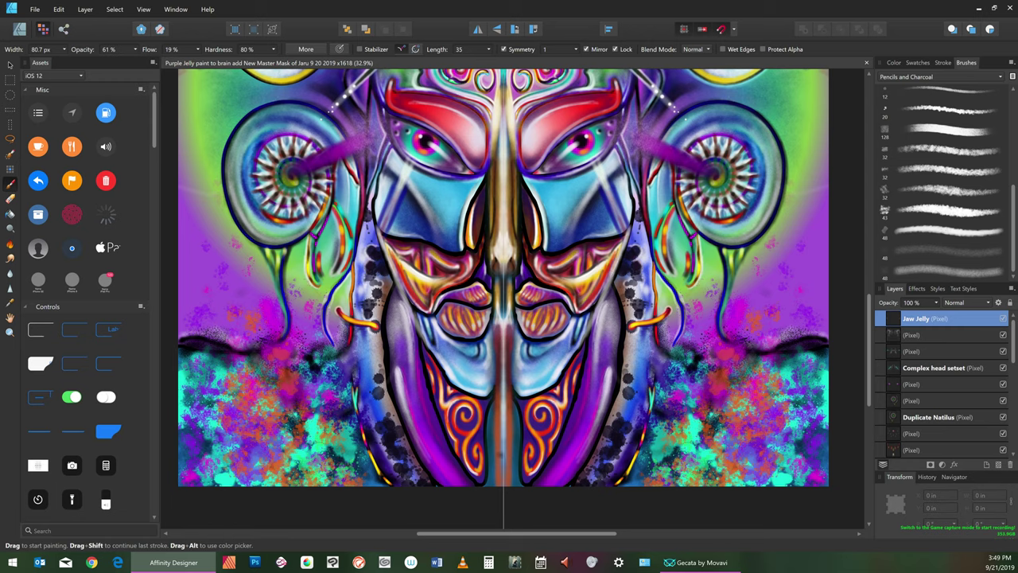
{"action": "mouse_move", "coordinate": [593, 316]}
{"action": "left_mouse_down"}
{"action": "mouse_move", "coordinate": [587, 345]}
{"action": "mouse_move", "coordinate": [559, 377]}
{"action": "mouse_move", "coordinate": [576, 354]}
{"action": "mouse_move", "coordinate": [568, 366]}
{"action": "left_mouse_up"}
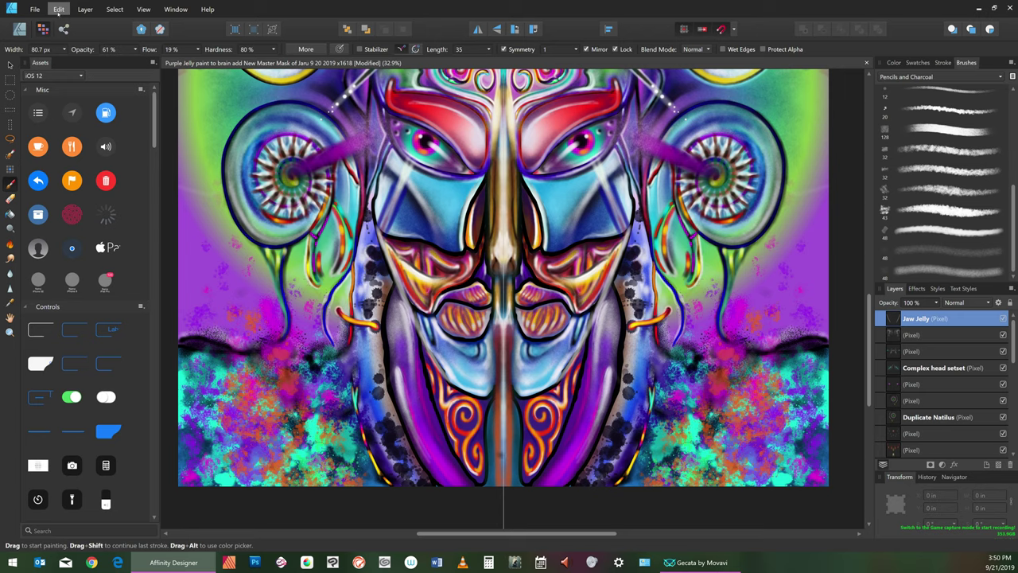
{"action": "left_click", "coordinate": [58, 9]}
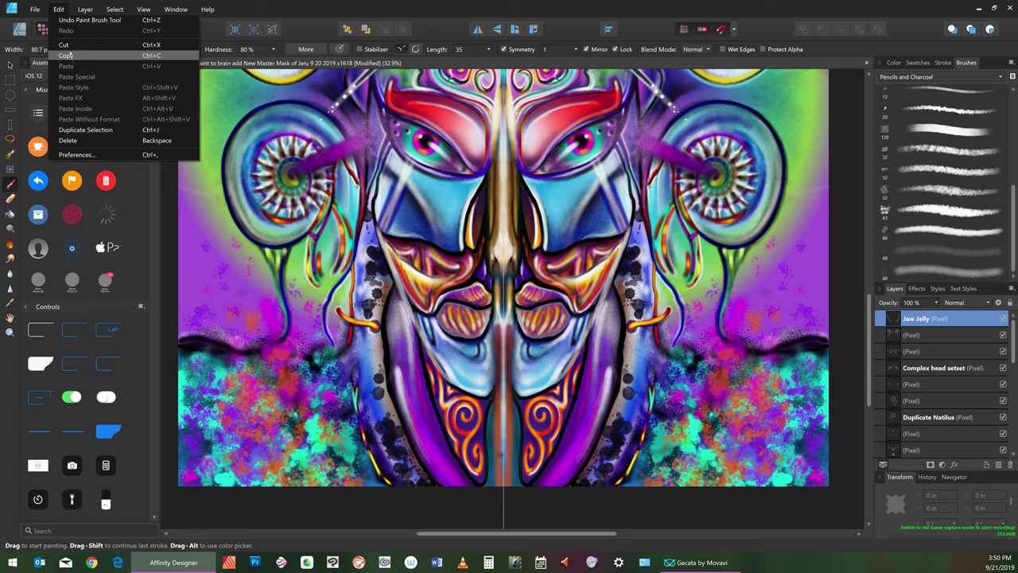
{"action": "mouse_move", "coordinate": [34, 10]}
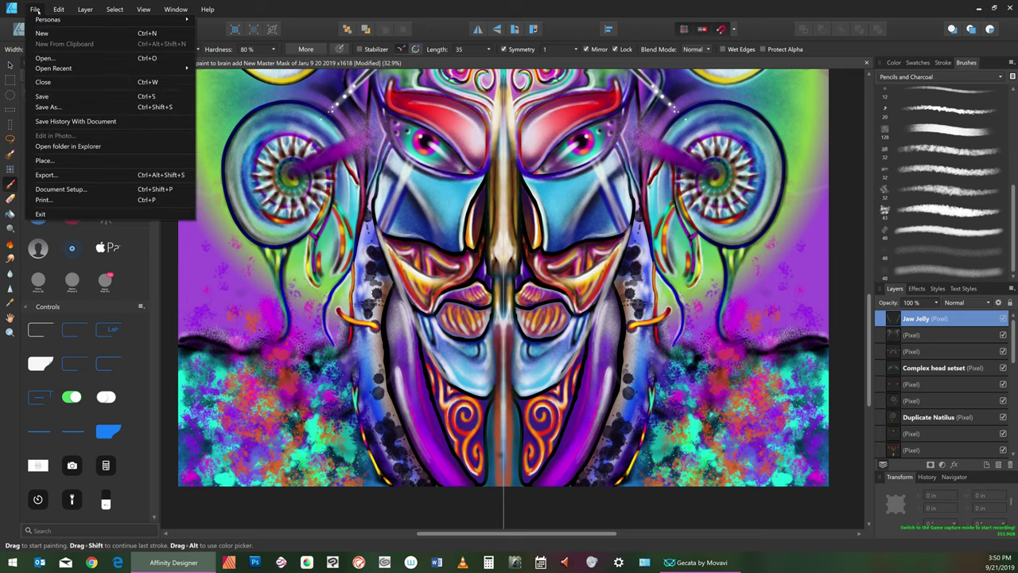
{"action": "left_click", "coordinate": [67, 97]}
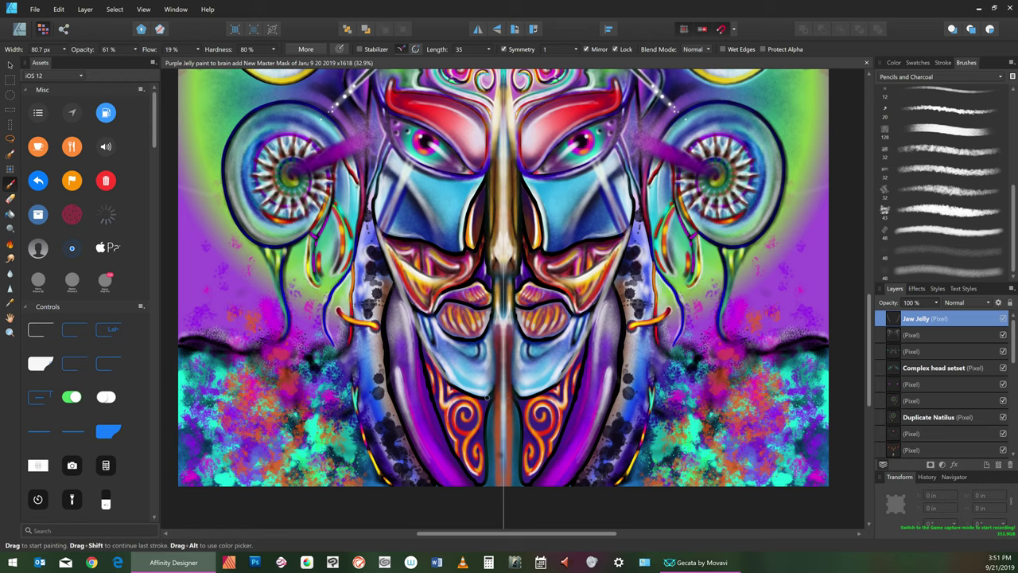
Paint the white jaw outline across the chin and up both sides to the mouth corners, then save the document
{"action": "mouse_move", "coordinate": [487, 397]}
{"action": "left_mouse_down"}
{"action": "mouse_move", "coordinate": [509, 397]}
{"action": "mouse_move", "coordinate": [477, 396]}
{"action": "left_mouse_up"}
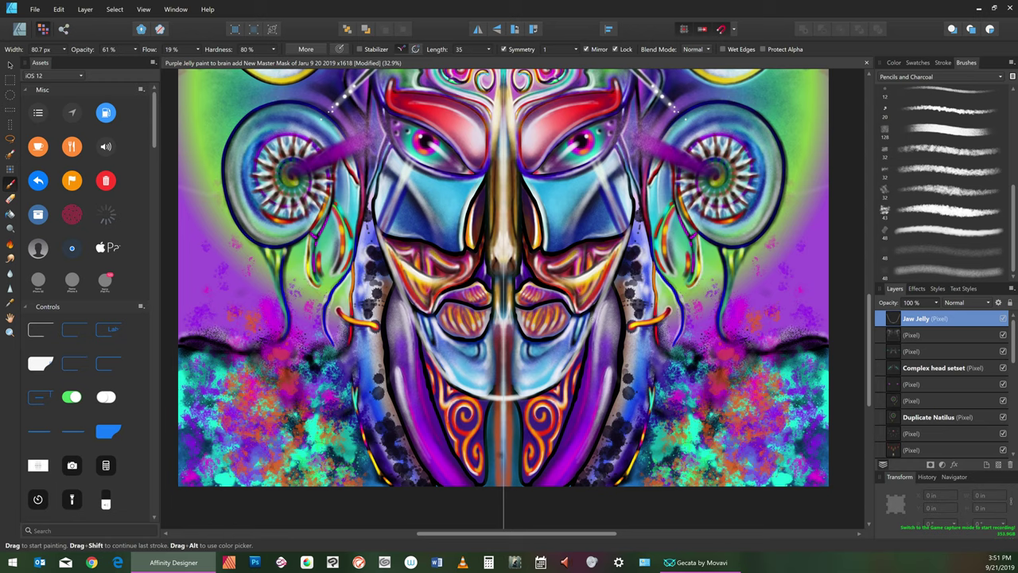
{"action": "left_click_drag", "start_coordinate": [417, 321], "coordinate": [423, 342]}
{"action": "left_click", "coordinate": [432, 360]}
{"action": "left_click", "coordinate": [434, 363]}
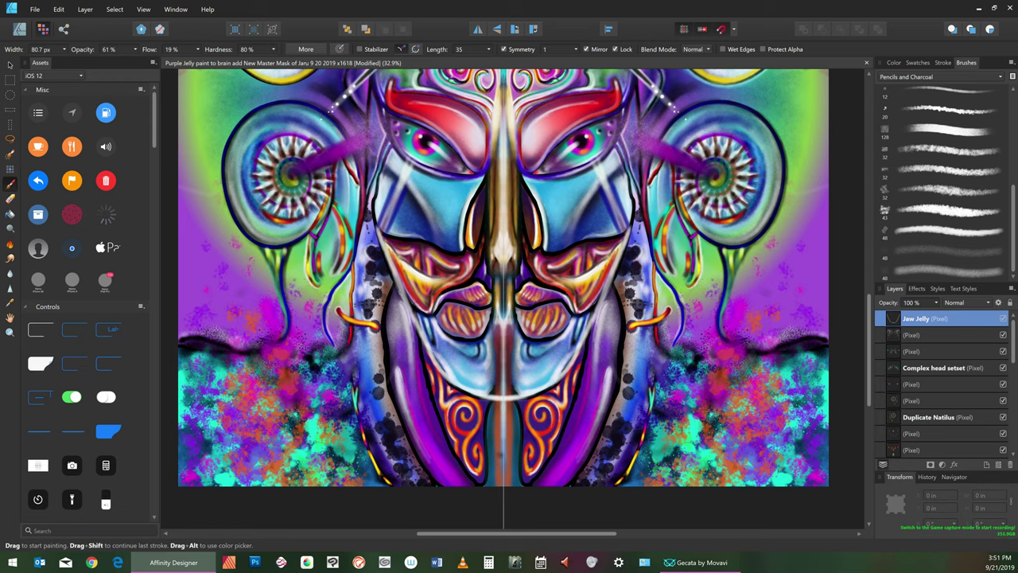
{"action": "left_click_drag", "start_coordinate": [392, 272], "coordinate": [403, 302]}
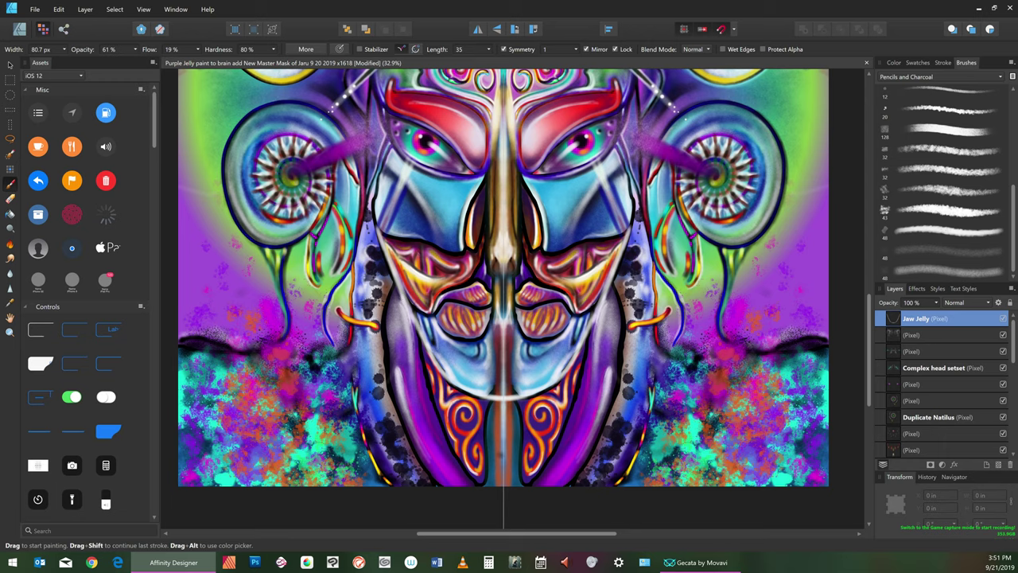
{"action": "left_click_drag", "start_coordinate": [410, 319], "coordinate": [417, 329]}
{"action": "left_click_drag", "start_coordinate": [458, 387], "coordinate": [482, 393]}
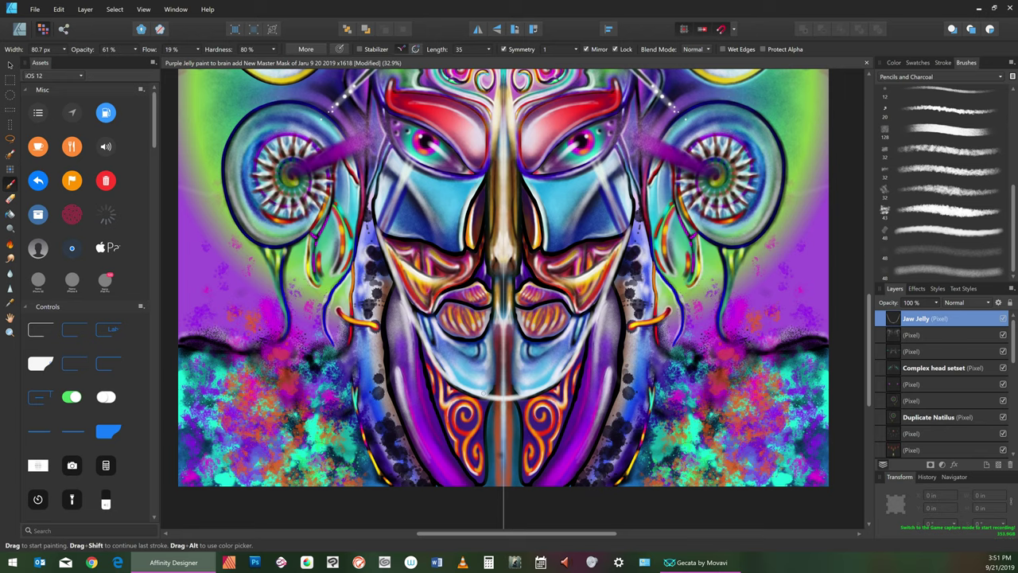
{"action": "left_click", "coordinate": [35, 8]}
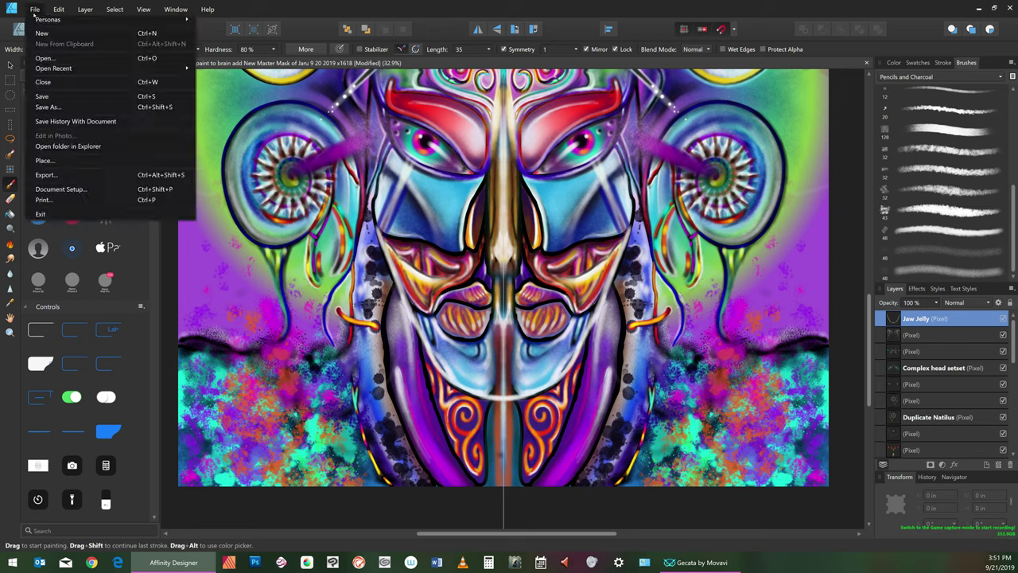
{"action": "left_click", "coordinate": [60, 97]}
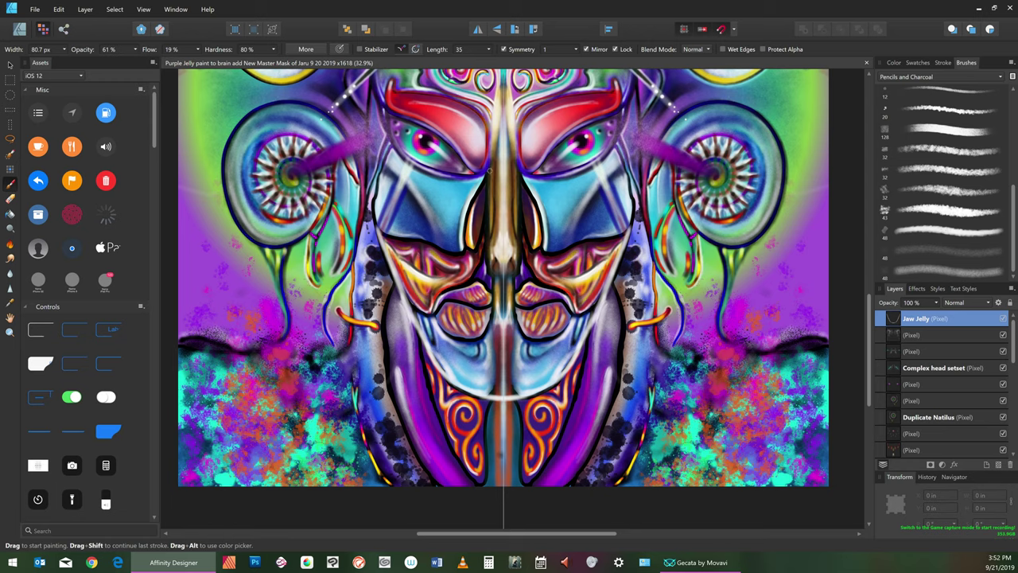
Paint a mirrored white arch over the bridge of the nose between the eyes and save the document
{"action": "left_click_drag", "start_coordinate": [491, 168], "coordinate": [486, 174]}
{"action": "left_click_drag", "start_coordinate": [489, 173], "coordinate": [480, 187]}
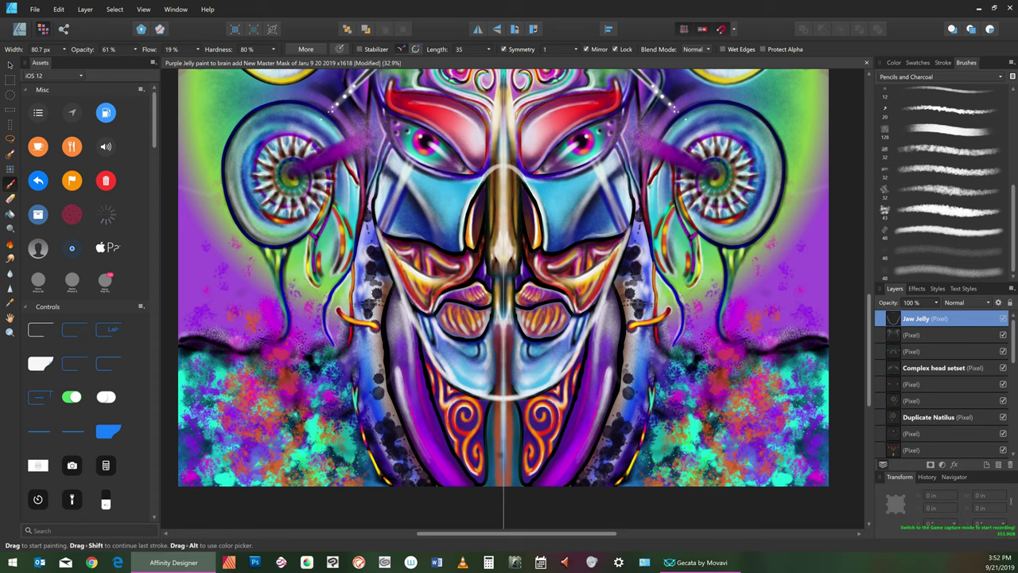
{"action": "left_click", "coordinate": [35, 8]}
{"action": "left_click", "coordinate": [68, 97]}
Paint mirrored white strokes along the lower edges of the cheeks with the Paint Brush and save the document
{"action": "mouse_move", "coordinate": [546, 251]}
{"action": "left_mouse_down"}
{"action": "mouse_move", "coordinate": [591, 237]}
{"action": "mouse_move", "coordinate": [548, 251]}
{"action": "mouse_move", "coordinate": [556, 248]}
{"action": "left_mouse_up"}
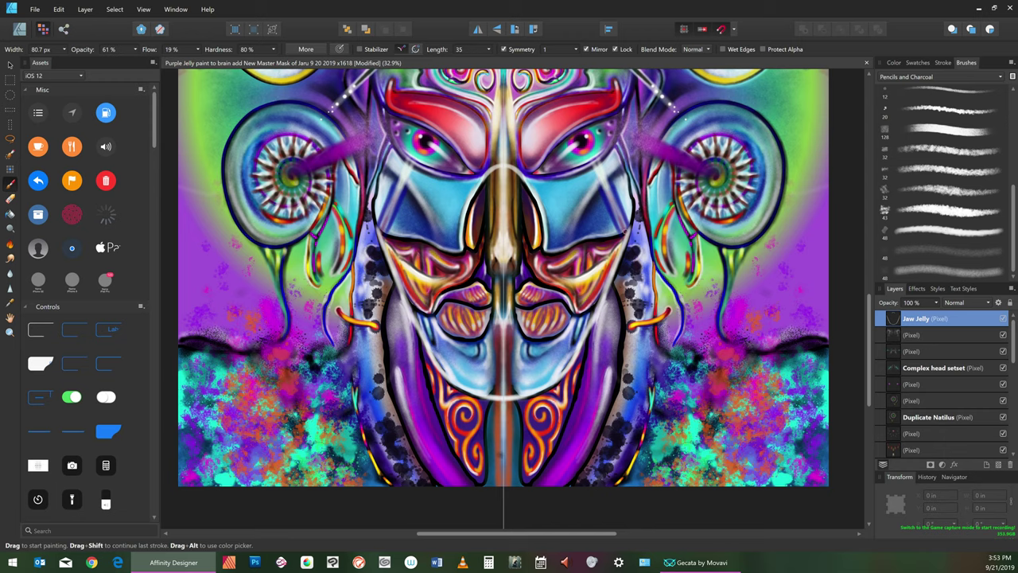
{"action": "mouse_move", "coordinate": [632, 219]}
{"action": "left_mouse_down"}
{"action": "mouse_move", "coordinate": [623, 234]}
{"action": "mouse_move", "coordinate": [574, 242]}
{"action": "left_mouse_up"}
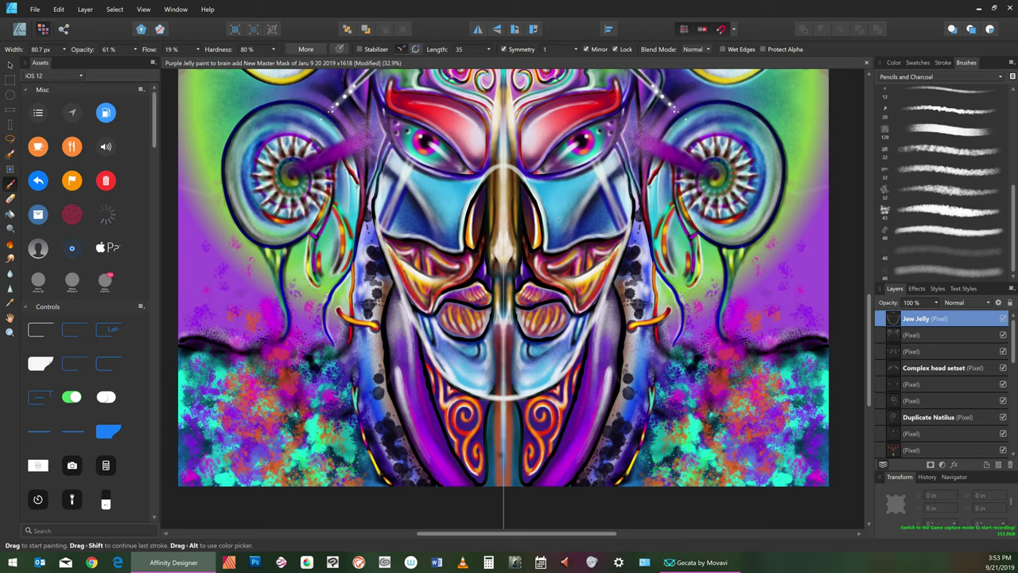
{"action": "left_click", "coordinate": [35, 9]}
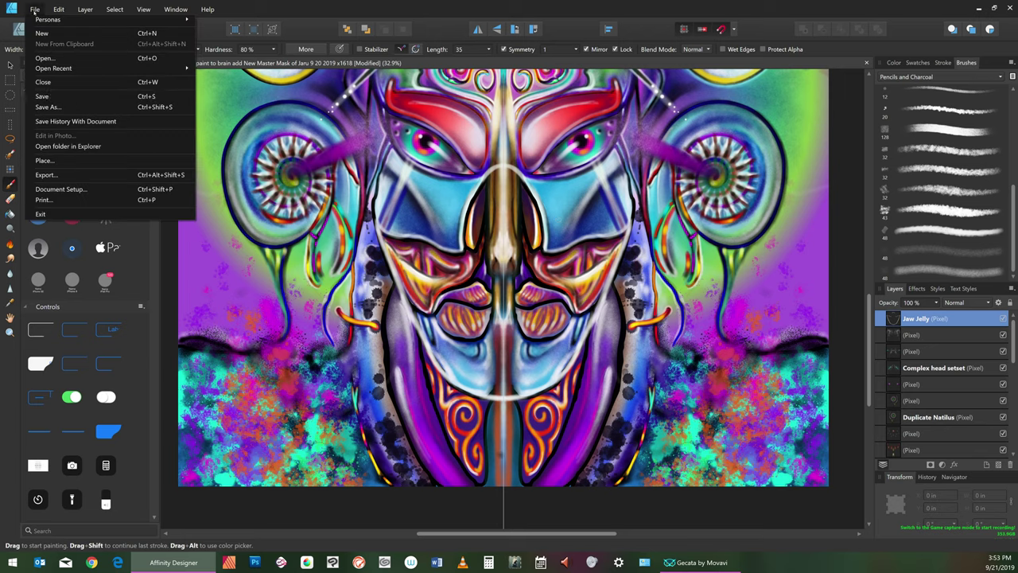
{"action": "left_click", "coordinate": [55, 97]}
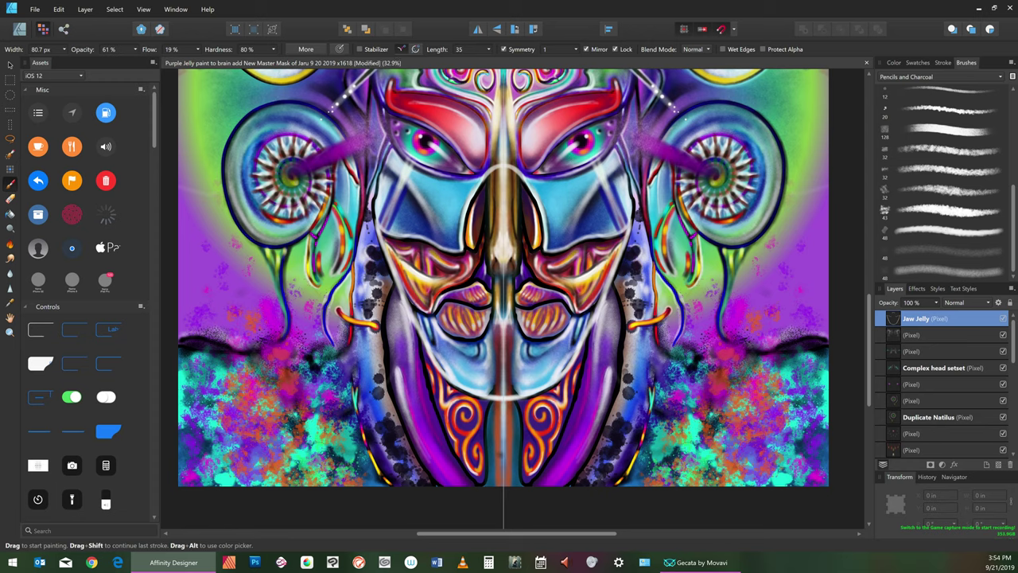
Paint mirrored white strokes down both sides of the nose below the arch and save the document
{"action": "left_click_drag", "start_coordinate": [518, 148], "coordinate": [527, 176]}
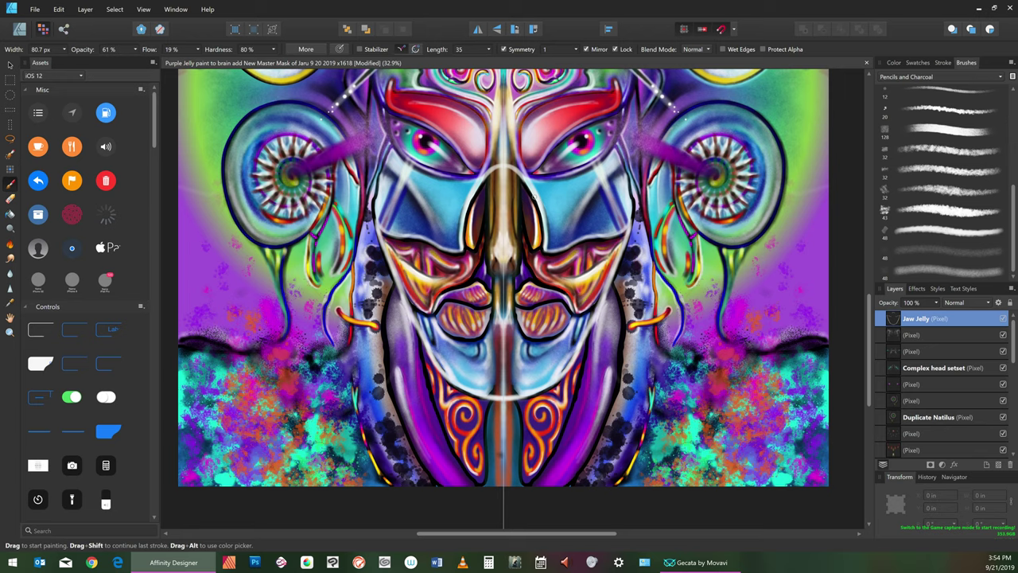
{"action": "left_click_drag", "start_coordinate": [534, 198], "coordinate": [536, 201]}
{"action": "left_click", "coordinate": [34, 9]}
{"action": "left_click", "coordinate": [62, 96]}
Paint along the centre above the nose arch, then add wider mirrored strokes over the inner cheeks with an enlarged brush
{"action": "left_click_drag", "start_coordinate": [509, 116], "coordinate": [509, 148]}
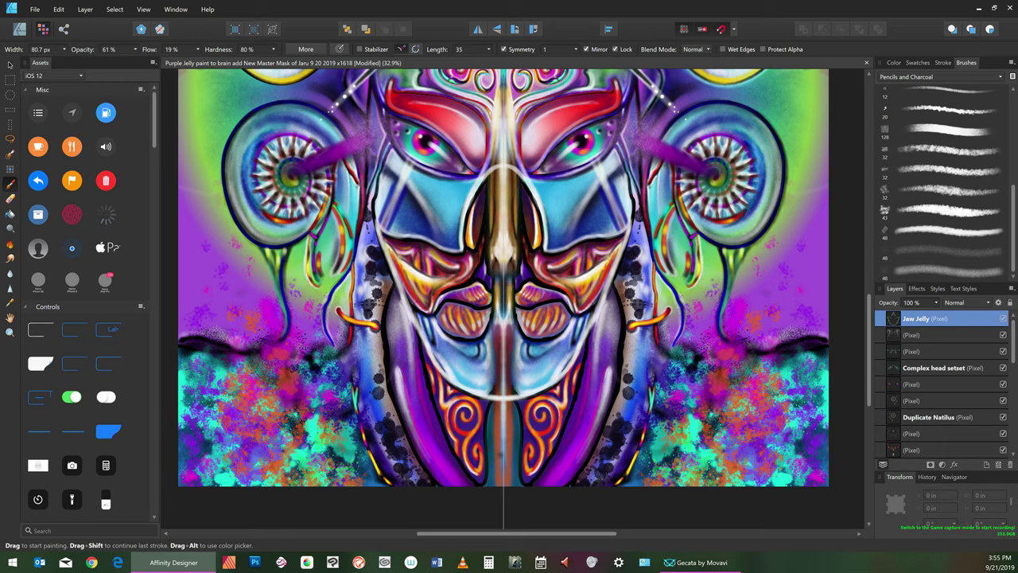
{"action": "key", "text": "]"}
{"action": "key", "text": "]"}
{"action": "key", "text": "]"}
{"action": "key", "text": "]"}
{"action": "key", "text": "]"}
{"action": "key", "text": "]"}
{"action": "key", "text": "]"}
{"action": "key", "text": "]"}
{"action": "key", "text": "]"}
{"action": "key", "text": "]"}
{"action": "left_click_drag", "start_coordinate": [469, 187], "coordinate": [455, 237]}
{"action": "left_click_drag", "start_coordinate": [469, 202], "coordinate": [464, 216]}
Touch up the inner cheeks with a 120.4 px brush and compare the artwork with the Jaw Jelly layer hidden and shown
{"action": "key", "text": "["}
{"action": "key", "text": "bracketleft"}
{"action": "key", "text": "bracketleft"}
{"action": "key", "text": "bracketleft"}
{"action": "key", "text": "bracketleft"}
{"action": "key", "text": "bracketleft"}
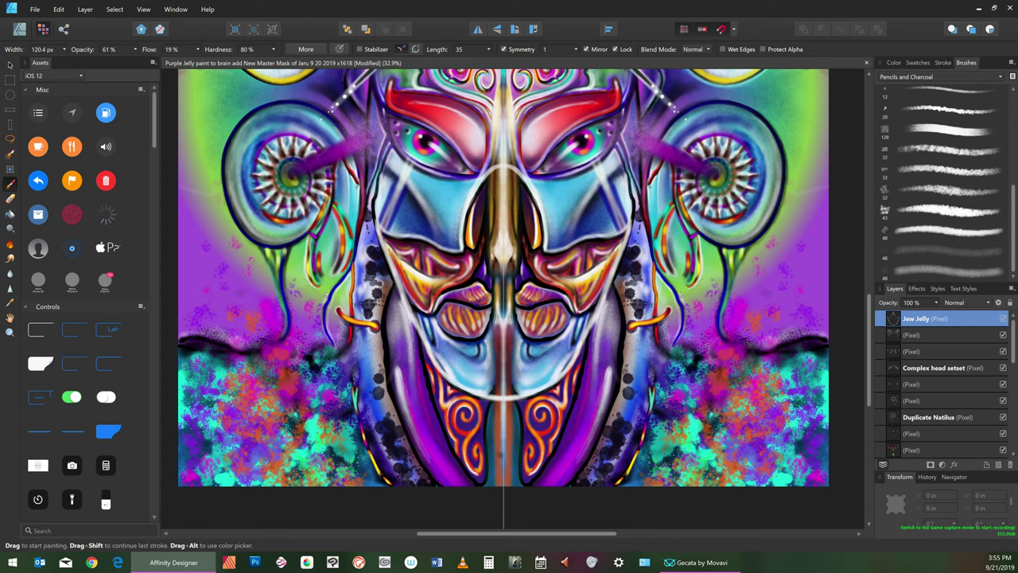
{"action": "left_click_drag", "start_coordinate": [459, 240], "coordinate": [461, 231]}
{"action": "left_click", "coordinate": [1003, 318]}
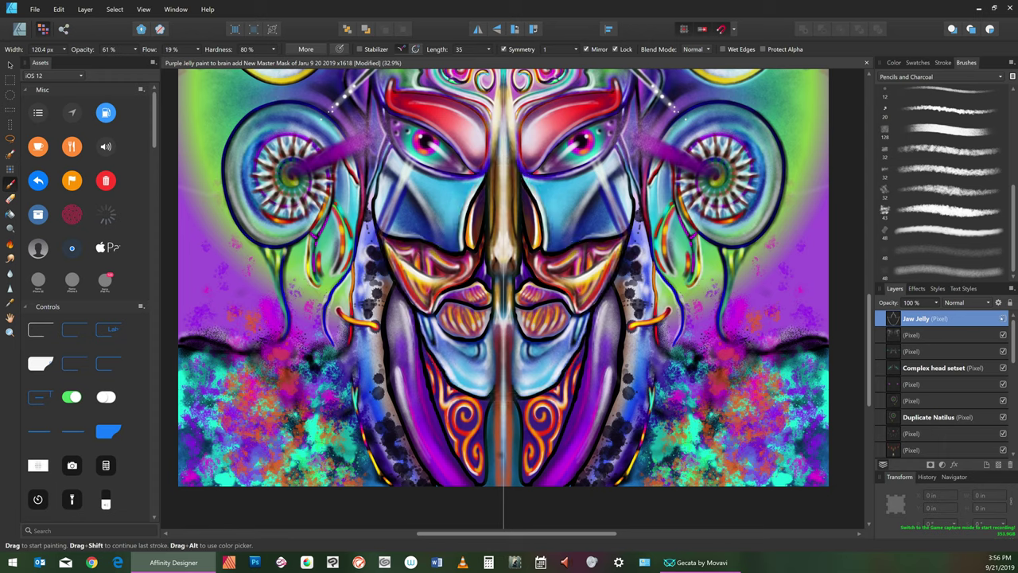
{"action": "key", "text": "ctrl+shift+z"}
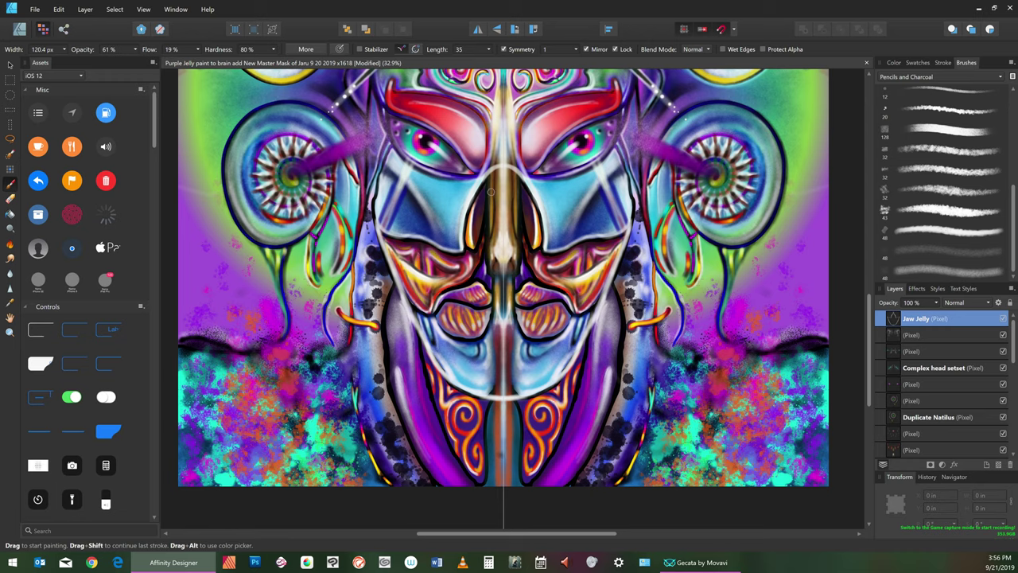
Paint mirrored white highlights down both sides of the nose to the nostrils, widening the brush to 272.3 px
{"action": "mouse_move", "coordinate": [491, 195]}
{"action": "left_mouse_down"}
{"action": "mouse_move", "coordinate": [480, 250]}
{"action": "mouse_move", "coordinate": [485, 226]}
{"action": "mouse_move", "coordinate": [480, 245]}
{"action": "mouse_move", "coordinate": [482, 236]}
{"action": "left_mouse_up"}
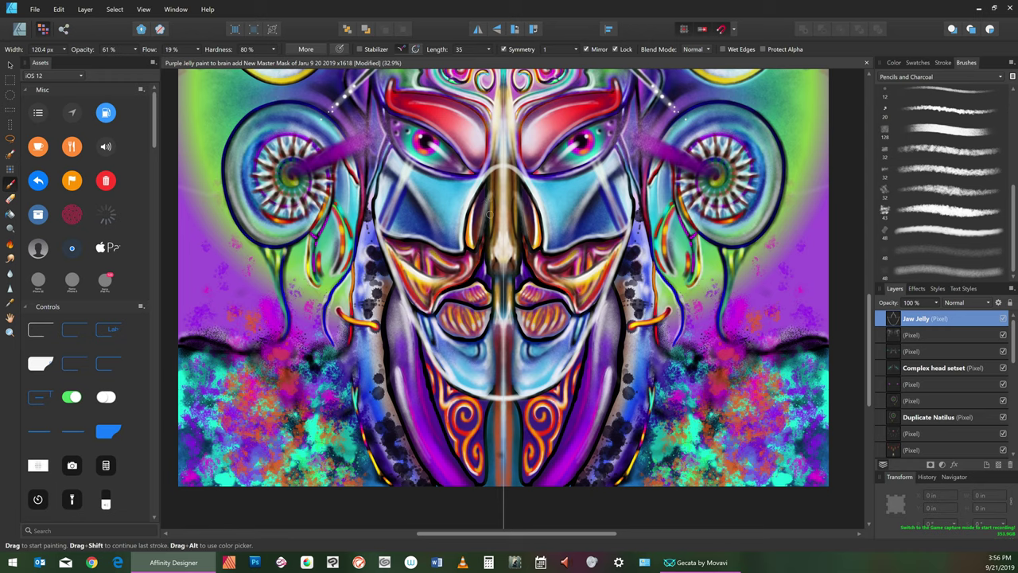
{"action": "key", "text": "]"}
{"action": "key", "text": "]"}
{"action": "mouse_move", "coordinate": [488, 205]}
{"action": "left_mouse_down"}
{"action": "mouse_move", "coordinate": [482, 230]}
{"action": "mouse_move", "coordinate": [492, 190]}
{"action": "mouse_move", "coordinate": [467, 283]}
{"action": "left_mouse_up"}
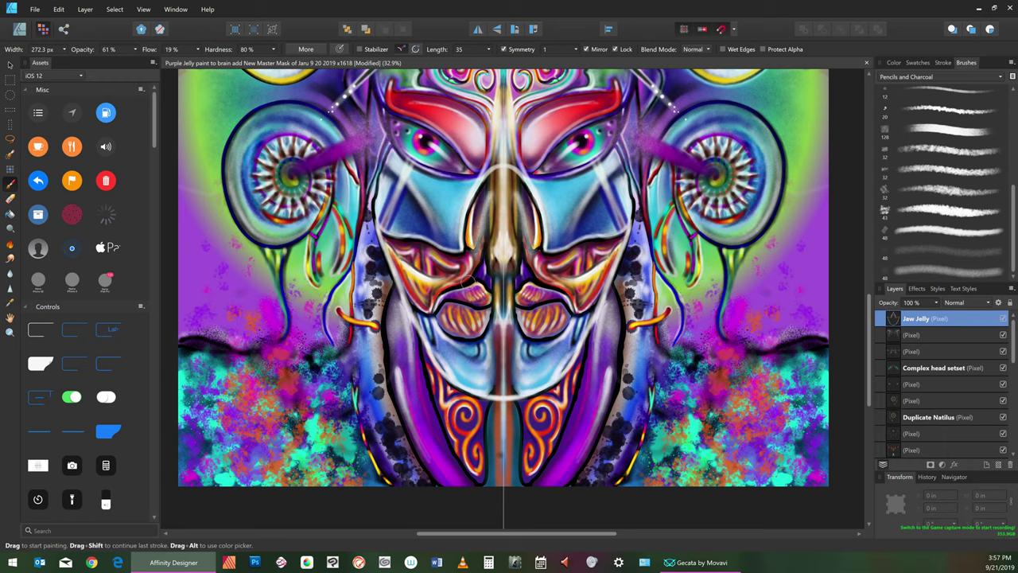
Reduce the brush width to 107.8 px, then switch to the 16 px soft brush in the Basic category
{"action": "key", "text": "["}
{"action": "key", "text": "["}
{"action": "key", "text": "["}
{"action": "key", "text": "["}
{"action": "key", "text": "["}
{"action": "key", "text": "bracketleft"}
{"action": "left_click", "coordinate": [1000, 77]}
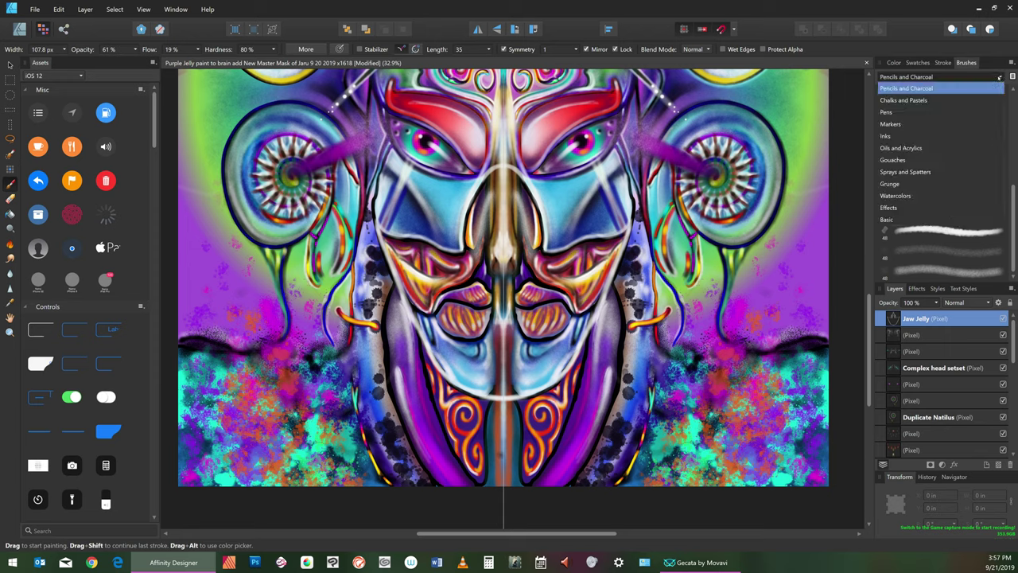
{"action": "left_click", "coordinate": [885, 220]}
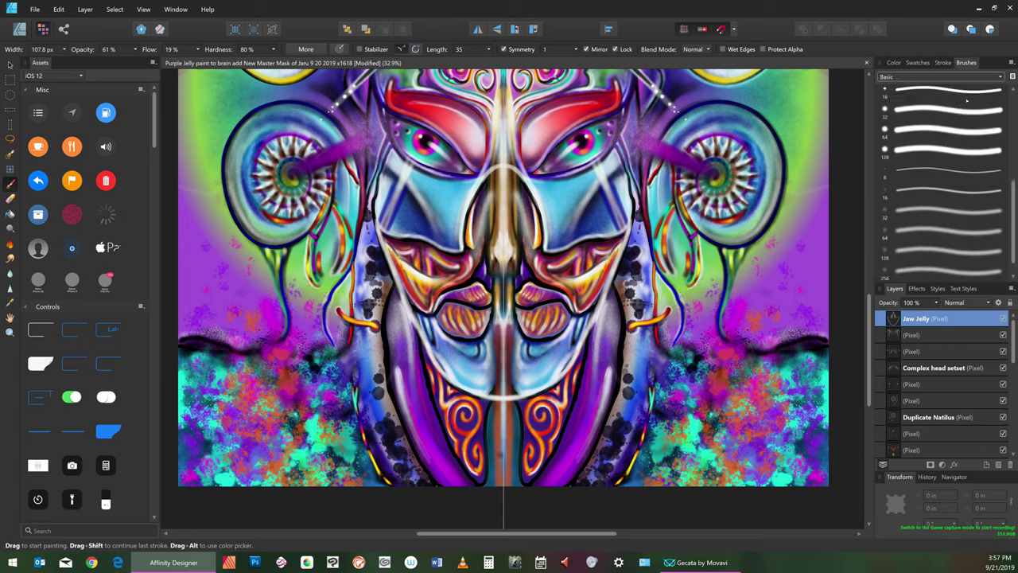
{"action": "left_click", "coordinate": [986, 94]}
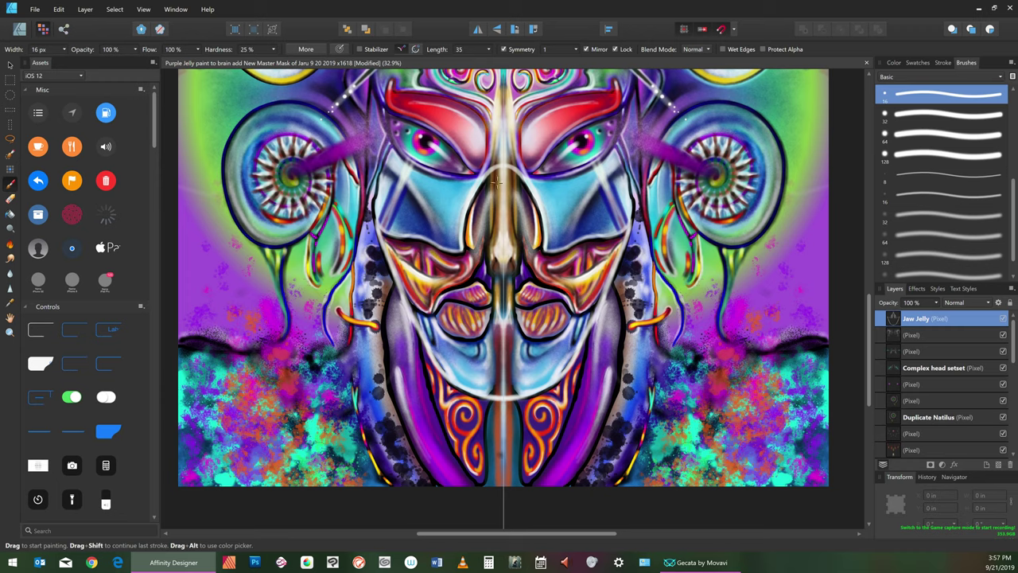
Enlarge the brush to 98.4 px and dab mirrored white highlight dots near the top of the nose bridge
{"action": "key", "text": "]"}
{"action": "key", "text": "]"}
{"action": "key", "text": "]"}
{"action": "key", "text": "]"}
{"action": "key", "text": "]"}
{"action": "key", "text": "]"}
{"action": "key", "text": "]"}
{"action": "key", "text": "]"}
{"action": "key", "text": "]"}
{"action": "key", "text": "]"}
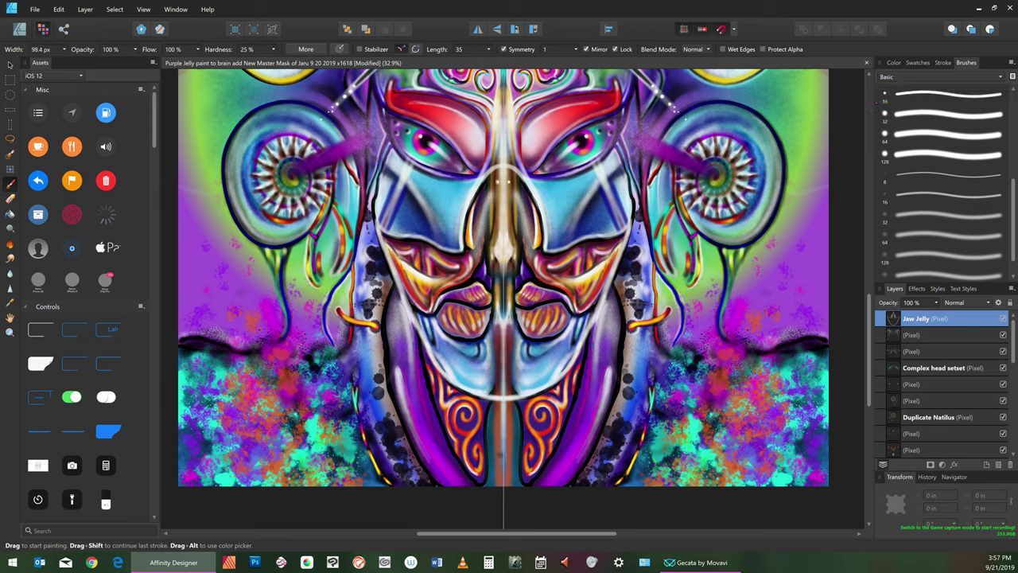
Enlarge the brush slightly, undo the last brush edit and save the document
{"action": "key", "text": "bracketright"}
{"action": "key", "text": "bracketright"}
{"action": "key", "text": "alt+e"}
{"action": "left_click", "coordinate": [59, 13]}
{"action": "left_click", "coordinate": [43, 13]}
{"action": "left_click", "coordinate": [59, 11]}
{"action": "left_click", "coordinate": [68, 26]}
{"action": "left_click", "coordinate": [35, 13]}
{"action": "left_click", "coordinate": [63, 94]}
Try dabbing highlights on the nose bridge with the 128 px round soft brush and undo them
{"action": "left_click", "coordinate": [965, 156]}
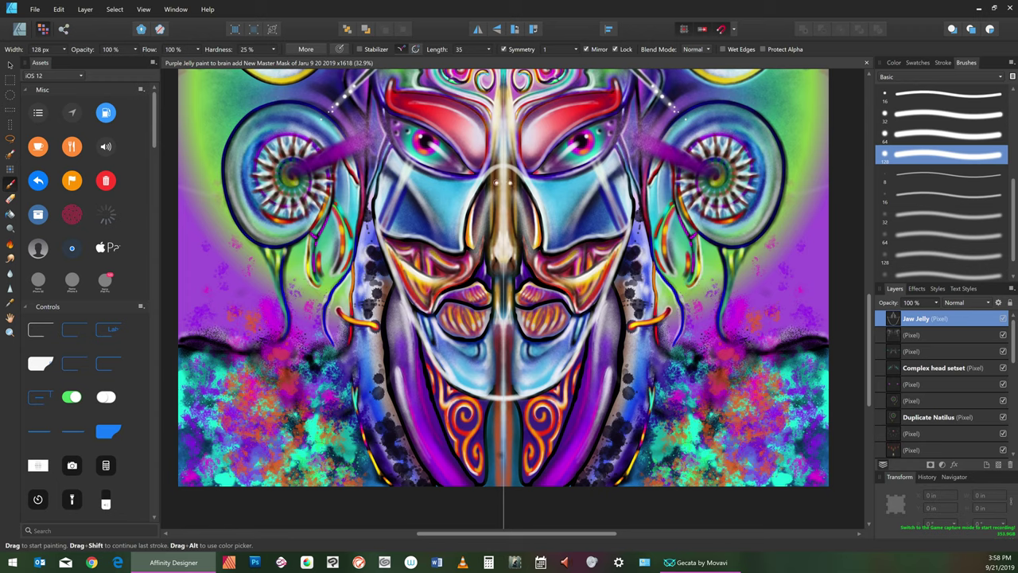
{"action": "left_click", "coordinate": [496, 180]}
{"action": "left_click", "coordinate": [58, 9]}
{"action": "left_click", "coordinate": [74, 25]}
{"action": "left_click", "coordinate": [494, 184]}
{"action": "left_click_drag", "start_coordinate": [494, 183], "coordinate": [493, 187]}
{"action": "left_click", "coordinate": [59, 9]}
{"action": "left_click", "coordinate": [74, 25]}
Choose the 64 px Basic brush with 25% flow, enlarge it to 225.1 px and paint soft mirrored highlights on the nose sides
{"action": "left_click", "coordinate": [943, 233]}
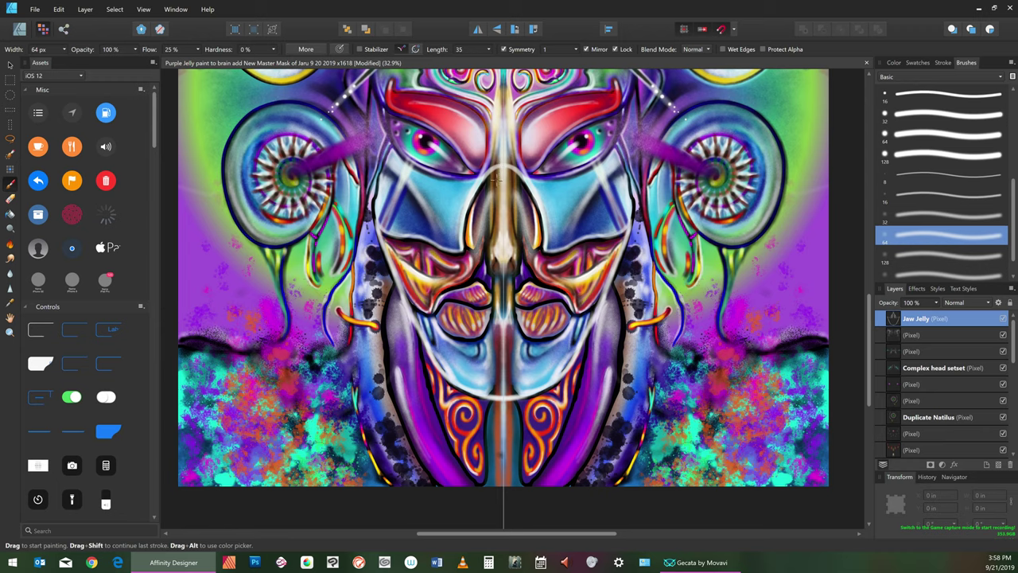
{"action": "key", "text": "]"}
{"action": "key", "text": "]"}
{"action": "key", "text": "]"}
{"action": "key", "text": "]"}
{"action": "key", "text": "]"}
{"action": "key", "text": "]"}
{"action": "key", "text": "]"}
{"action": "key", "text": "]"}
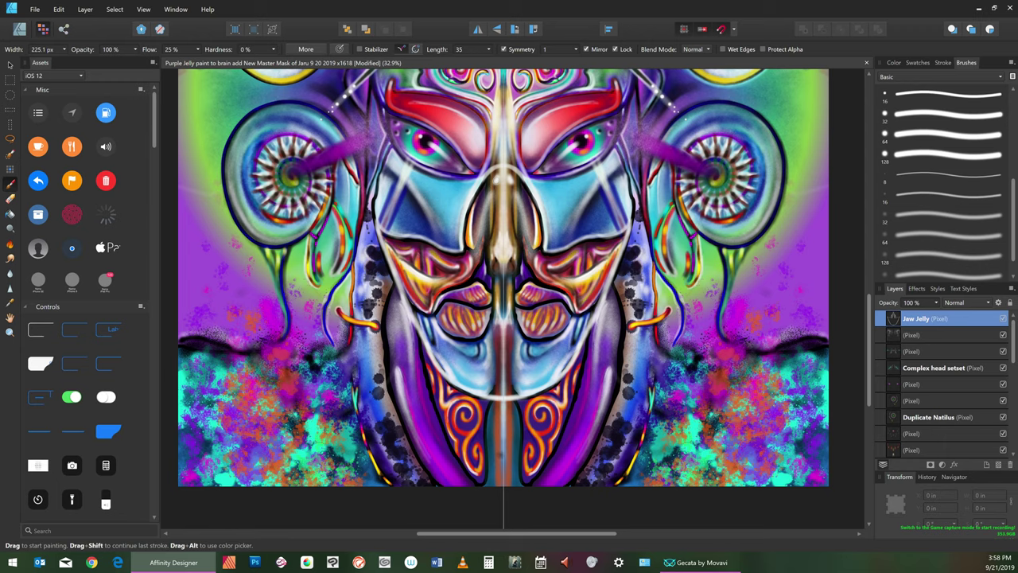
{"action": "left_click_drag", "start_coordinate": [485, 200], "coordinate": [489, 193]}
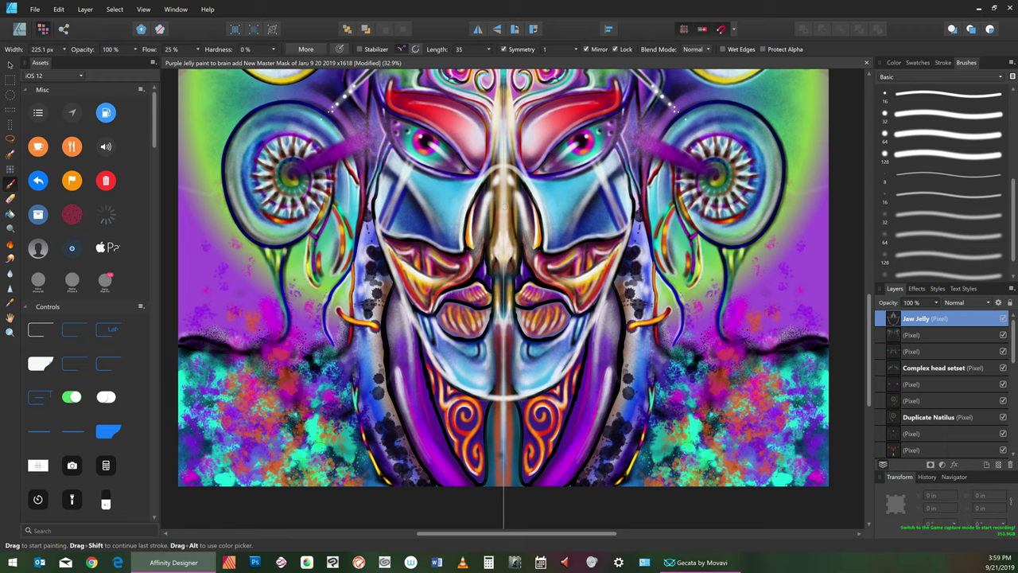
Paint a broad soft white glow down the centre of the nose with the brush at 452.8 px and save the document
{"action": "key", "text": "]"}
{"action": "key", "text": "]"}
{"action": "key", "text": "]"}
{"action": "key", "text": "]"}
{"action": "key", "text": "]"}
{"action": "mouse_move", "coordinate": [503, 208]}
{"action": "left_mouse_down"}
{"action": "mouse_move", "coordinate": [502, 243]}
{"action": "mouse_move", "coordinate": [505, 217]}
{"action": "mouse_move", "coordinate": [512, 239]}
{"action": "mouse_move", "coordinate": [504, 207]}
{"action": "mouse_move", "coordinate": [517, 252]}
{"action": "mouse_move", "coordinate": [507, 226]}
{"action": "mouse_move", "coordinate": [497, 277]}
{"action": "left_mouse_up"}
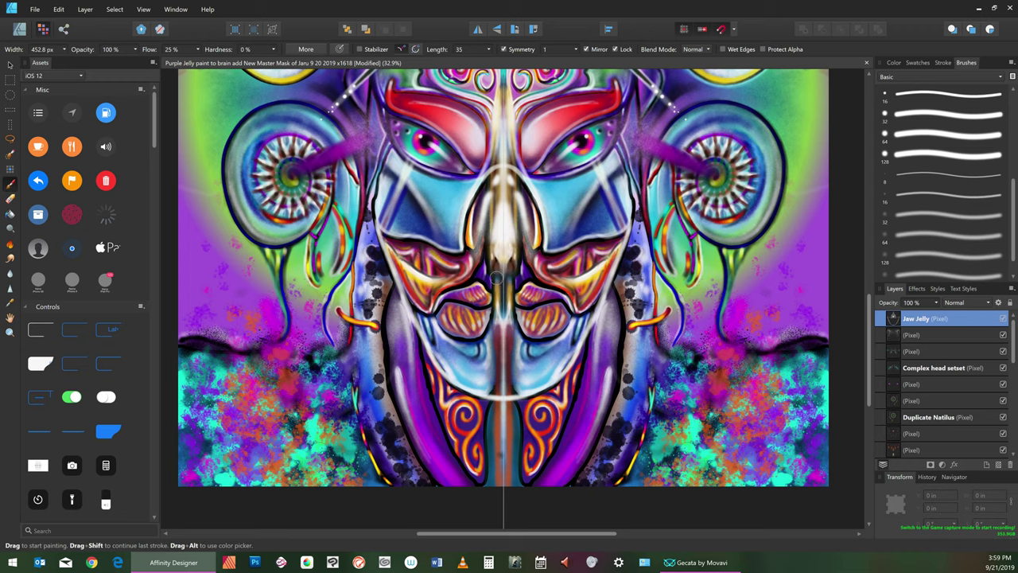
{"action": "left_click", "coordinate": [35, 8]}
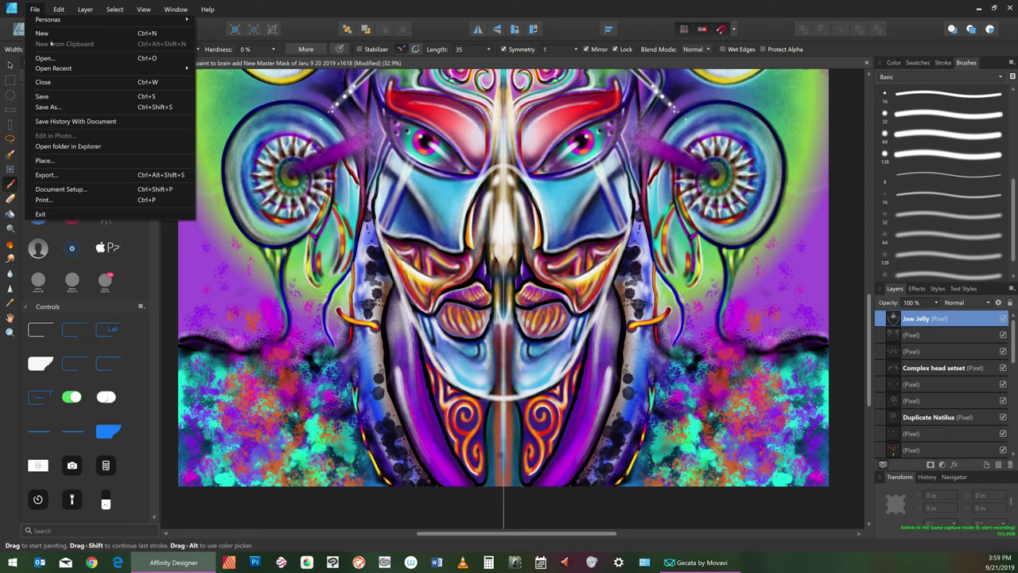
{"action": "left_click", "coordinate": [59, 97]}
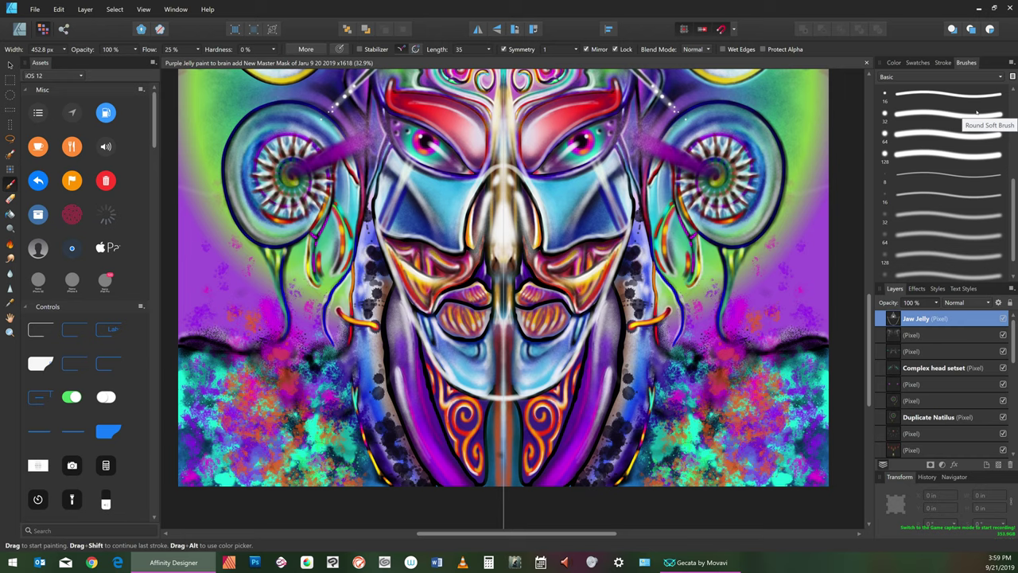
Paint a crisp white highlight down the middle of the nose with the 32 px Round Soft Brush enlarged to 129.5 px
{"action": "left_click", "coordinate": [931, 114]}
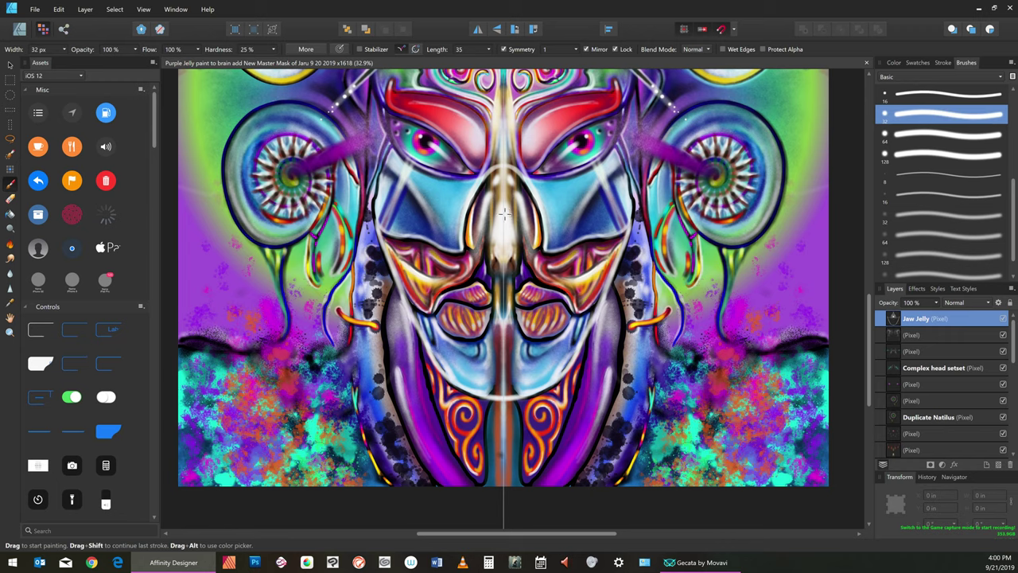
{"action": "key", "text": "]"}
{"action": "key", "text": "bracketright"}
{"action": "key", "text": "bracketright"}
{"action": "key", "text": "bracketright"}
{"action": "key", "text": "bracketright"}
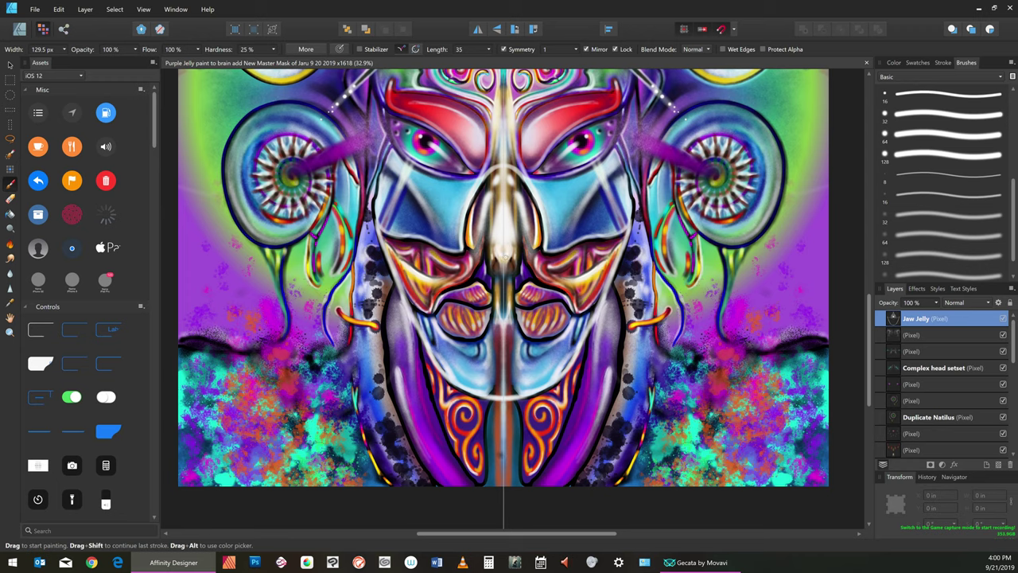
{"action": "left_click", "coordinate": [504, 253]}
{"action": "left_click_drag", "start_coordinate": [509, 194], "coordinate": [509, 212]}
Add a new pixel layer above Jaw Jelly and name it "Jaw Jelly Shadow"
{"action": "left_click", "coordinate": [998, 465]}
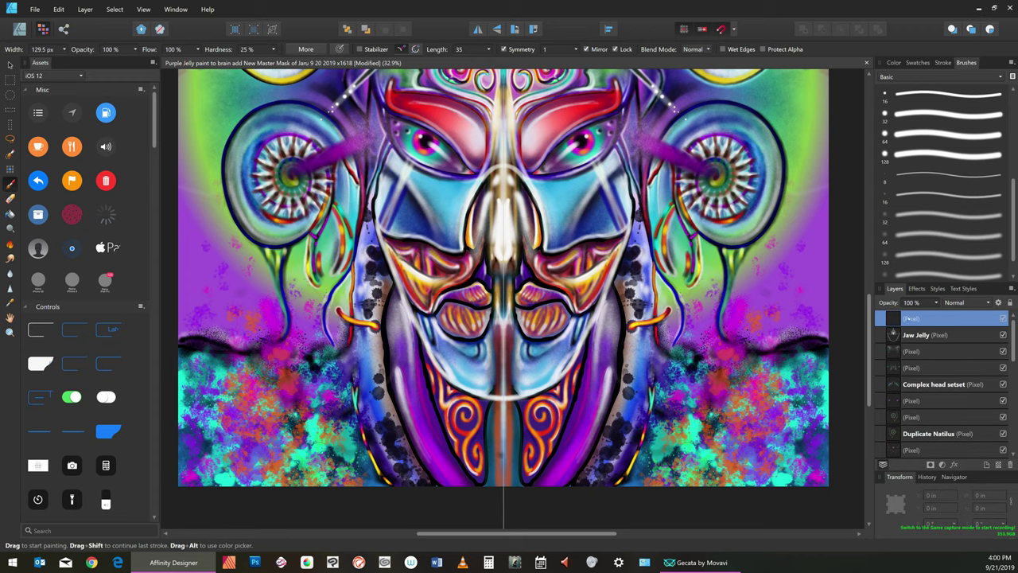
{"action": "double_click", "coordinate": [913, 318]}
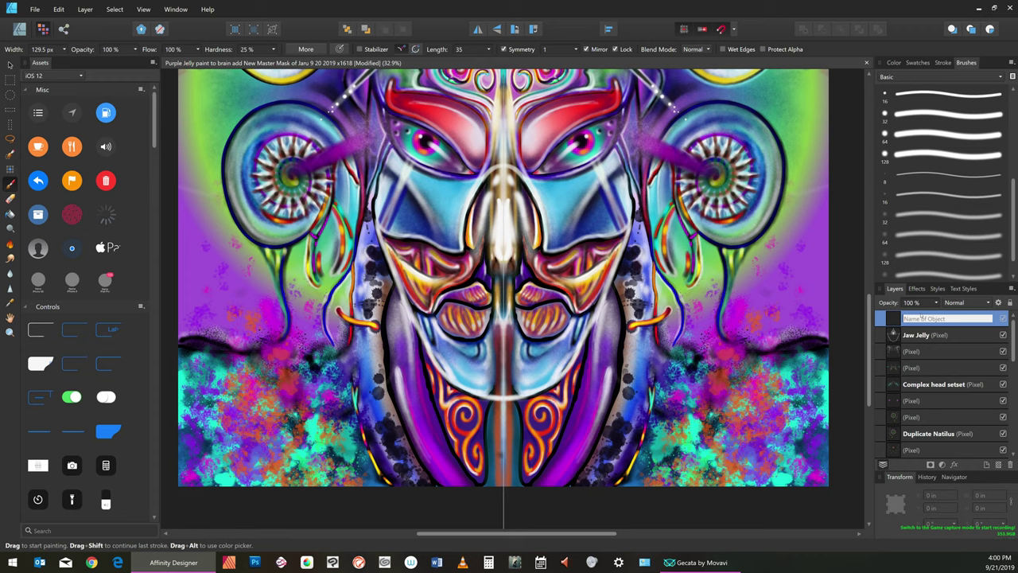
{"action": "type", "text": "Jkaw Jelly Shadow"}
{"action": "key", "text": "Return"}
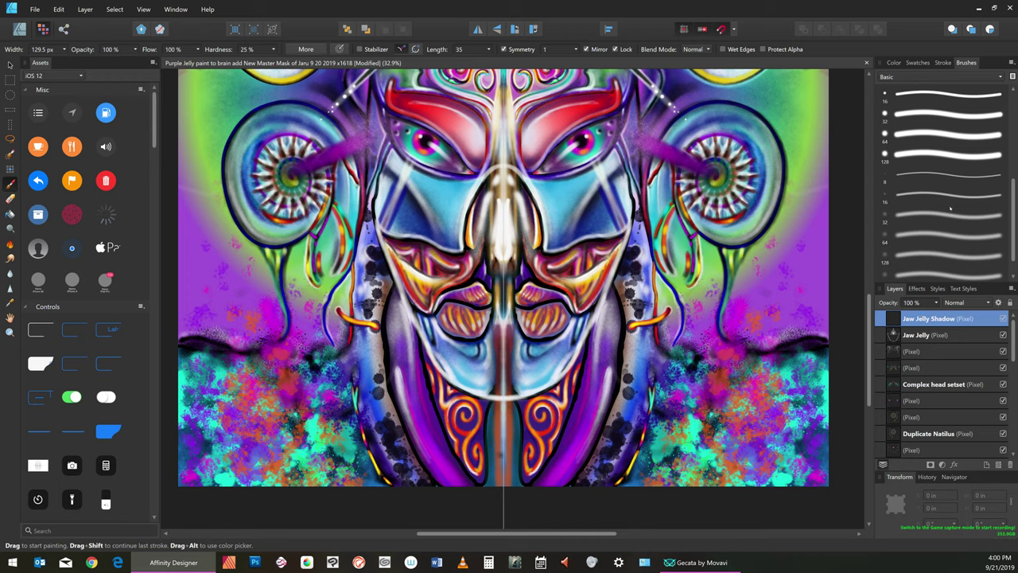
Choose the 64 px soft Basic brush and set its colour to dark violet with H 263, S 95, L 17
{"action": "left_click", "coordinate": [934, 233]}
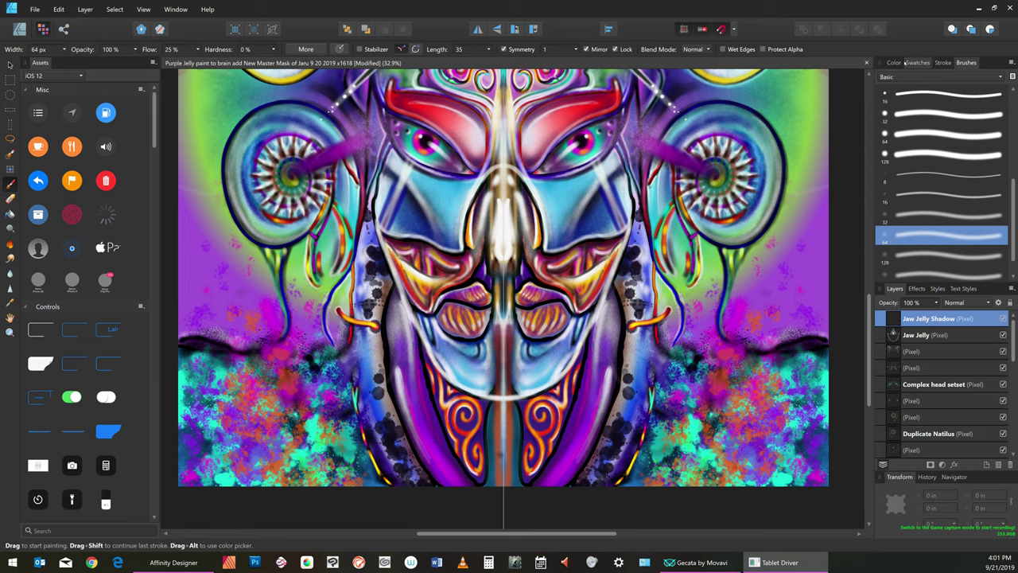
{"action": "left_click", "coordinate": [894, 62]}
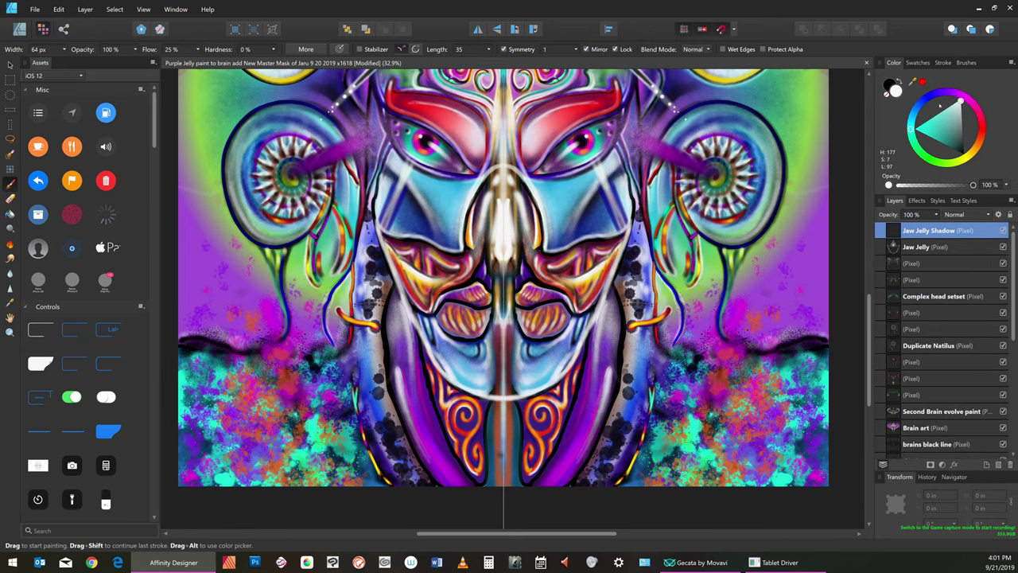
{"action": "left_click", "coordinate": [942, 96]}
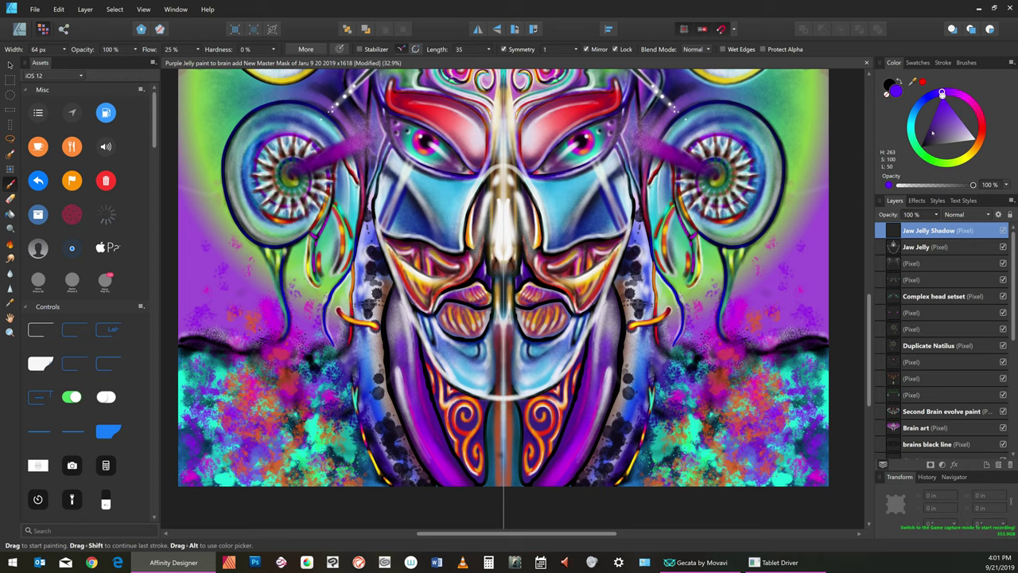
{"action": "left_click", "coordinate": [932, 131]}
{"action": "double_click", "coordinate": [891, 87]}
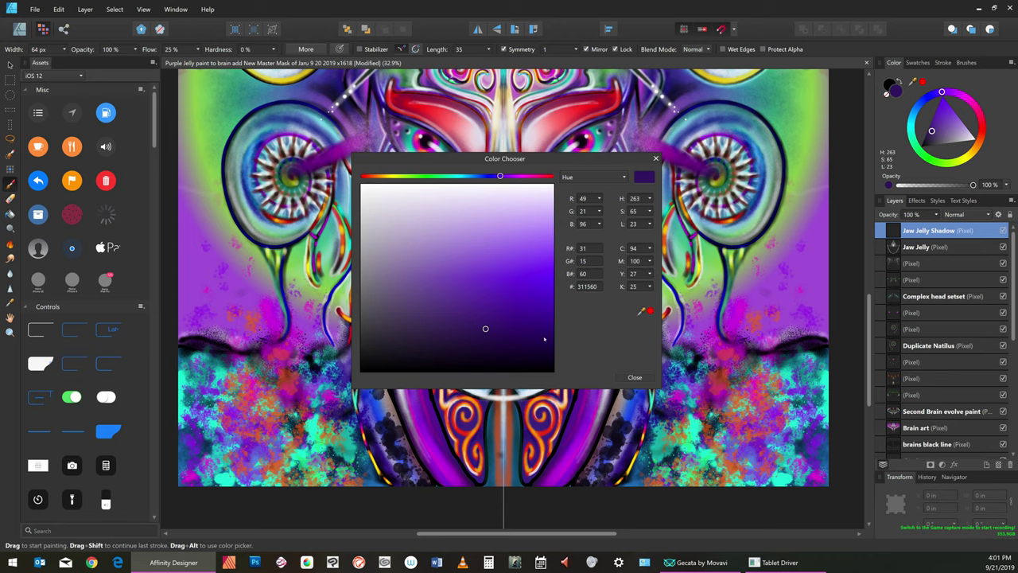
{"action": "left_click", "coordinate": [545, 340]}
{"action": "left_click", "coordinate": [656, 158]}
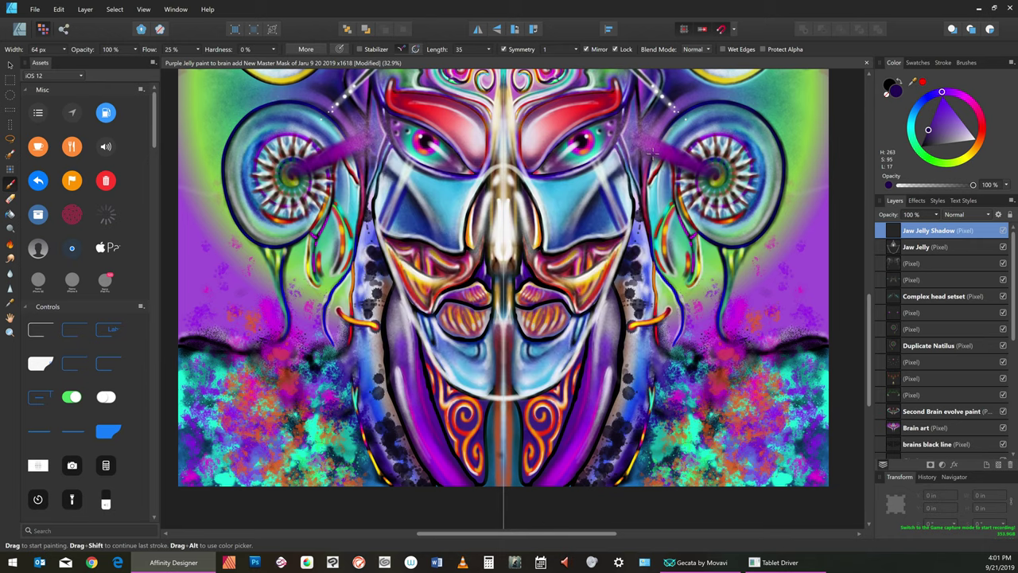
Adjust the brush to 102.5 px and paint mirrored dark violet shadows down both sides of the lower nose
{"action": "key", "text": "]"}
{"action": "key", "text": "]"}
{"action": "key", "text": "]"}
{"action": "key", "text": "]"}
{"action": "key", "text": "]"}
{"action": "key", "text": "bracketright"}
{"action": "key", "text": "bracketright"}
{"action": "key", "text": "bracketright"}
{"action": "key", "text": "bracketleft"}
{"action": "key", "text": "bracketleft"}
{"action": "key", "text": "bracketleft"}
{"action": "key", "text": "bracketleft"}
{"action": "key", "text": "bracketleft"}
{"action": "key", "text": "bracketleft"}
{"action": "key", "text": "bracketright"}
{"action": "left_click_drag", "start_coordinate": [523, 229], "coordinate": [535, 281]}
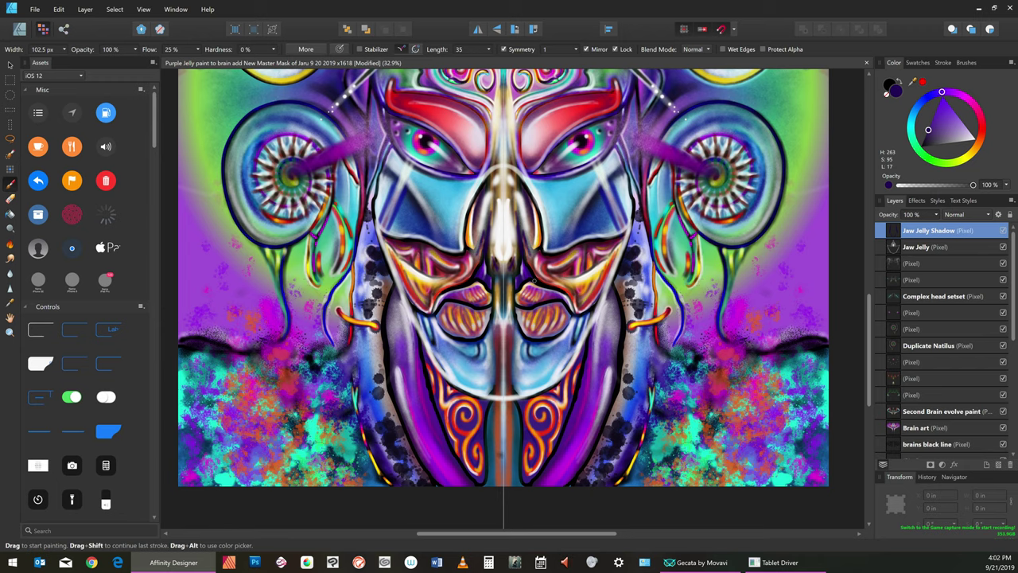
Set the brush to 142.4 px and violet H 263, S 75, L 27, then paint more mirrored shadow beside the nose
{"action": "key", "text": "bracketright"}
{"action": "key", "text": "bracketright"}
{"action": "key", "text": "bracketleft"}
{"action": "left_click", "coordinate": [933, 125]}
{"action": "key", "text": "bracketright"}
{"action": "key", "text": "bracketright"}
{"action": "key", "text": "bracketright"}
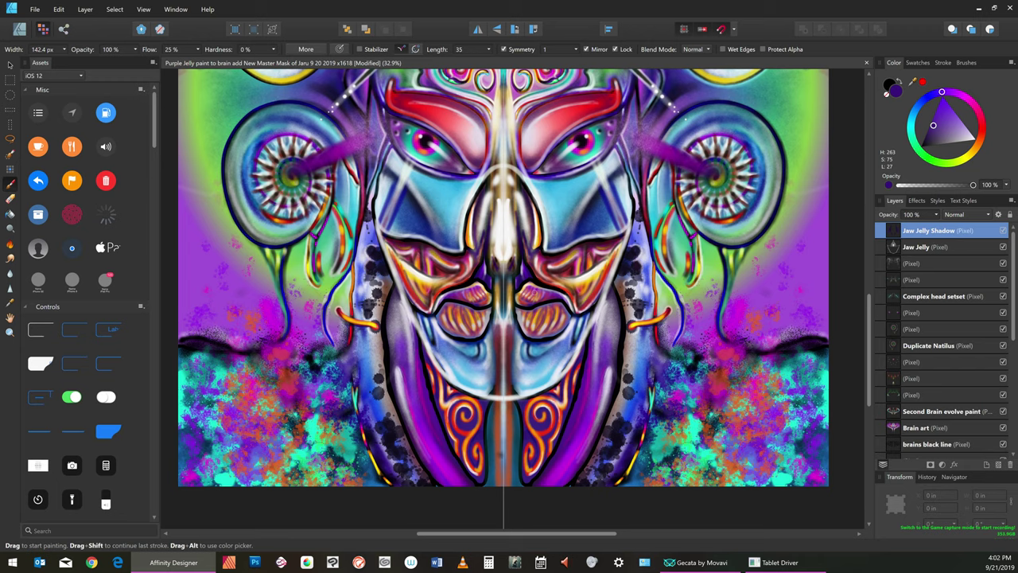
{"action": "left_click_drag", "start_coordinate": [526, 242], "coordinate": [526, 254]}
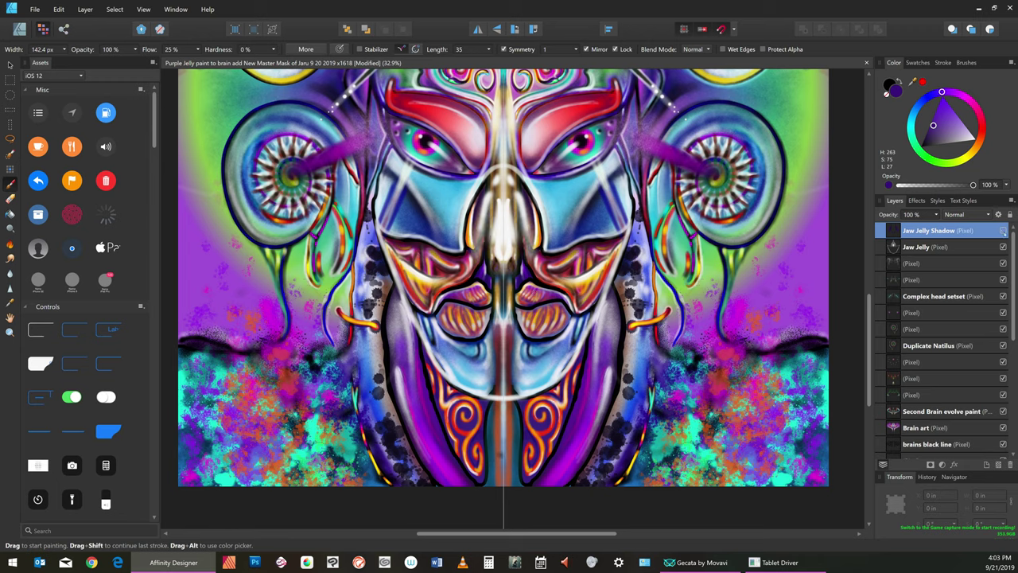
Toggle the visibility of the Jaw Jelly Shadow layer to compare the mask with and without the violet shading
{"action": "left_click", "coordinate": [1003, 231]}
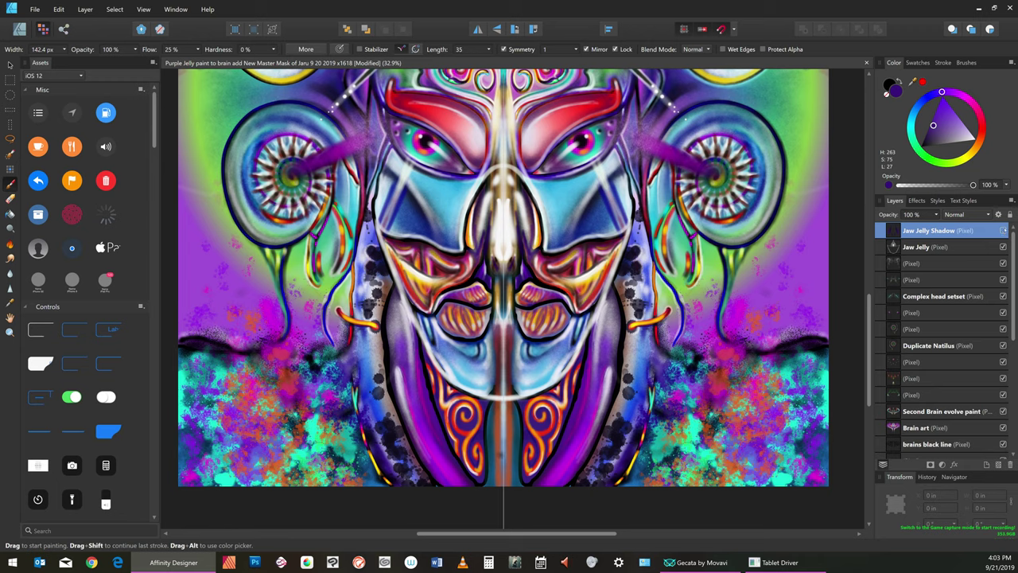
{"action": "key", "text": "ctrl+shift+z"}
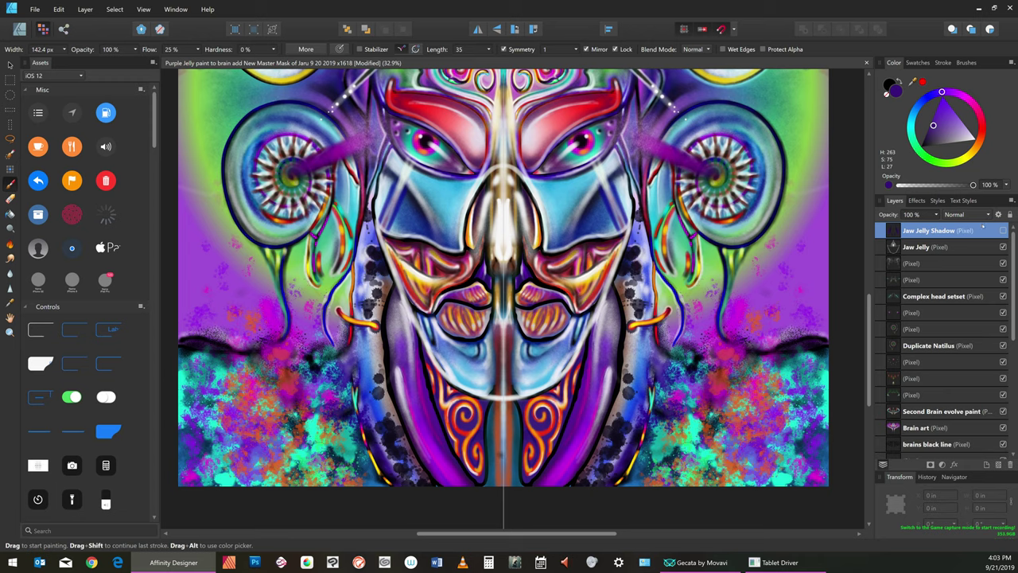
{"action": "left_click_drag", "start_coordinate": [485, 221], "coordinate": [478, 258]}
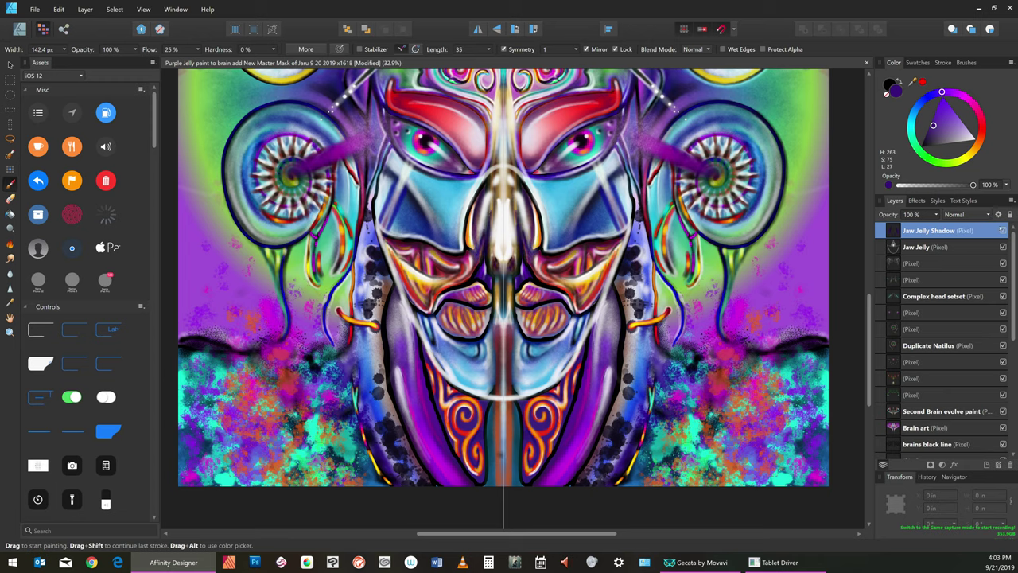
Undo the violet shadow strokes painted on the Jaw Jelly Shadow layer
{"action": "left_click", "coordinate": [58, 10]}
{"action": "left_click", "coordinate": [58, 9]}
{"action": "left_click", "coordinate": [58, 11]}
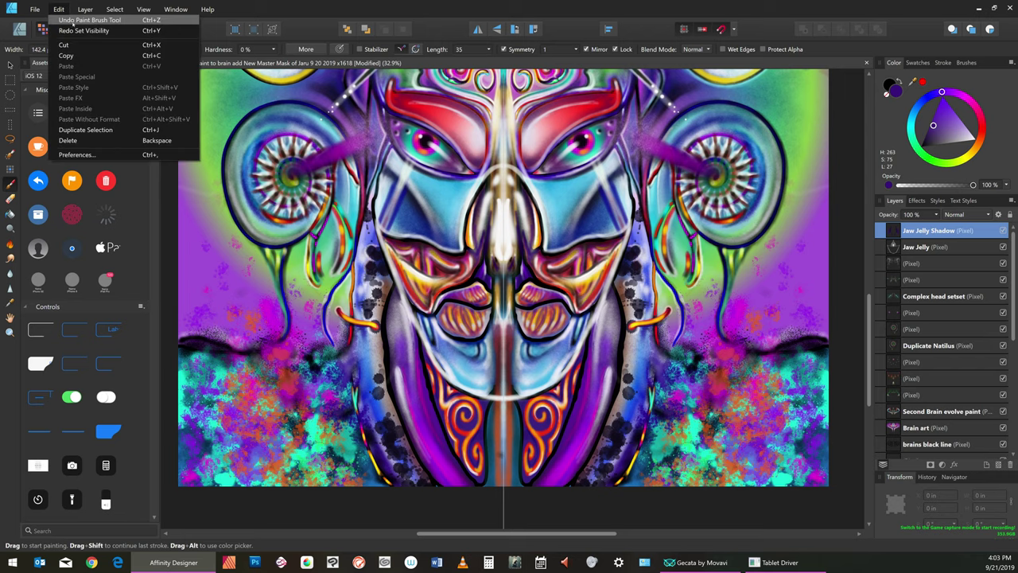
{"action": "left_click", "coordinate": [62, 21]}
{"action": "left_click", "coordinate": [59, 11]}
{"action": "left_click", "coordinate": [70, 22]}
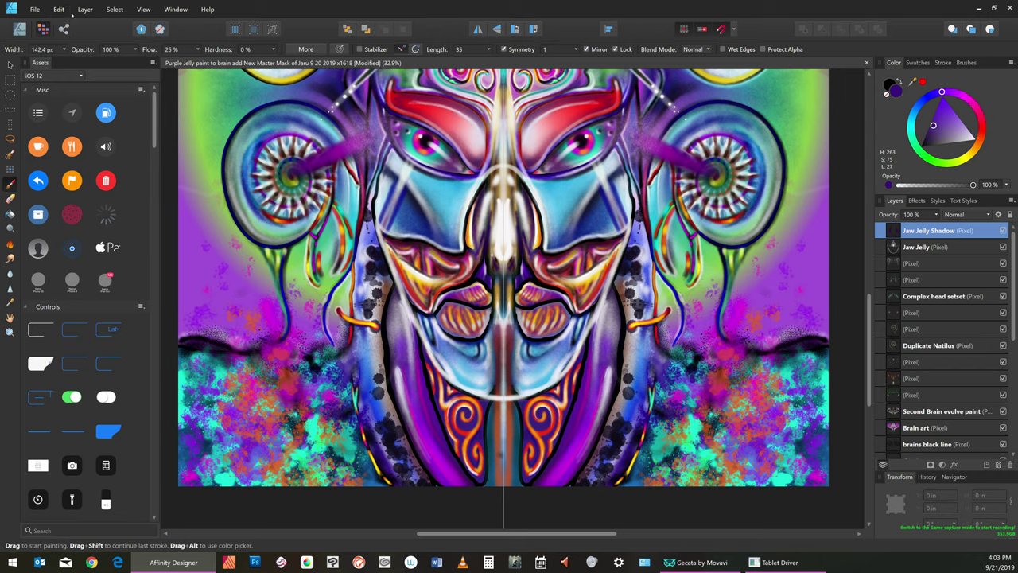
{"action": "left_click", "coordinate": [59, 9]}
{"action": "left_click", "coordinate": [68, 20]}
{"action": "left_click", "coordinate": [59, 9]}
{"action": "left_click", "coordinate": [64, 20]}
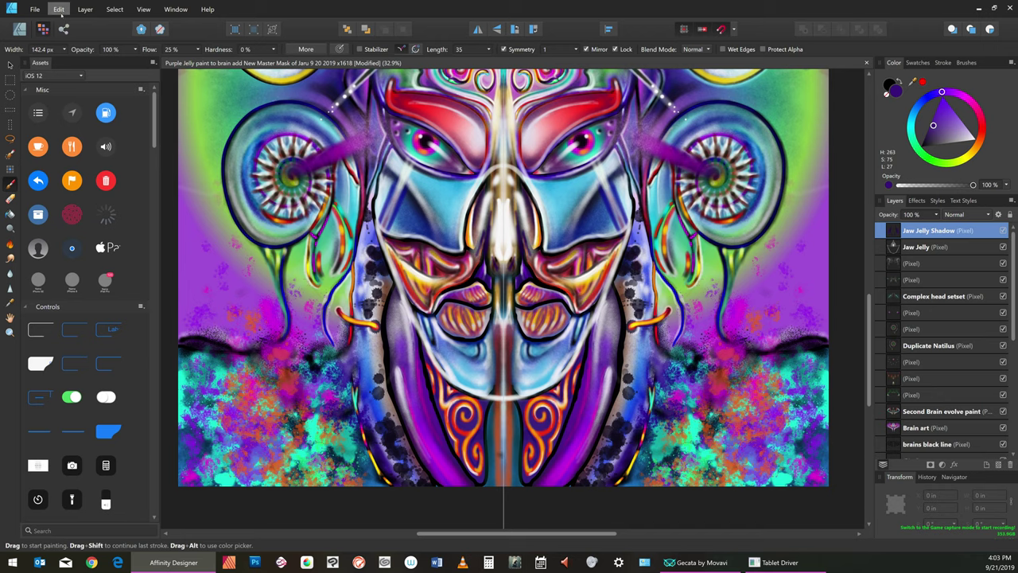
{"action": "left_click", "coordinate": [59, 10]}
{"action": "left_click", "coordinate": [64, 20]}
{"action": "left_click", "coordinate": [59, 10]}
{"action": "left_click", "coordinate": [64, 20]}
{"action": "left_click", "coordinate": [59, 9]}
{"action": "left_click", "coordinate": [63, 20]}
{"action": "left_click", "coordinate": [59, 10]}
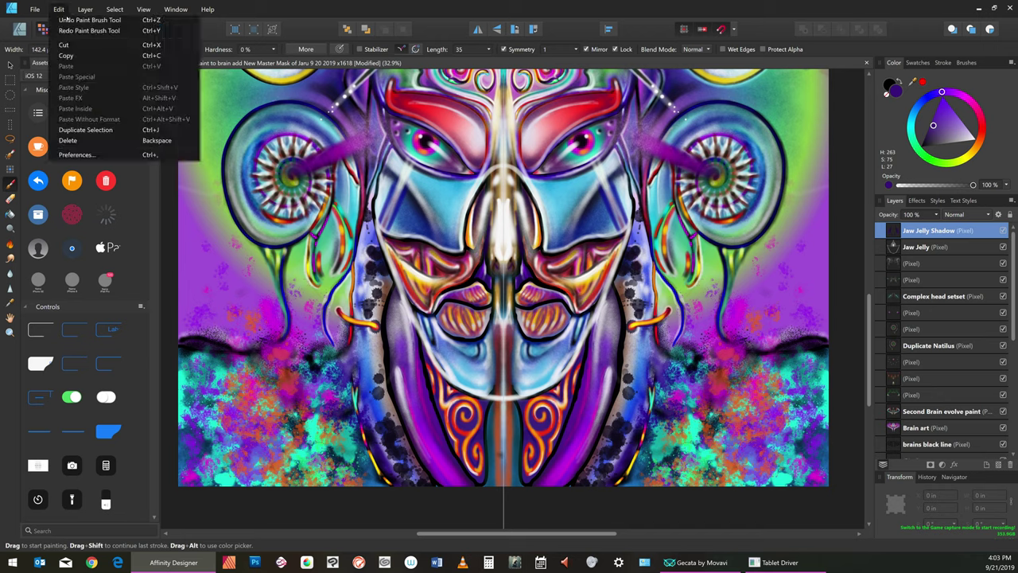
{"action": "left_click", "coordinate": [70, 20]}
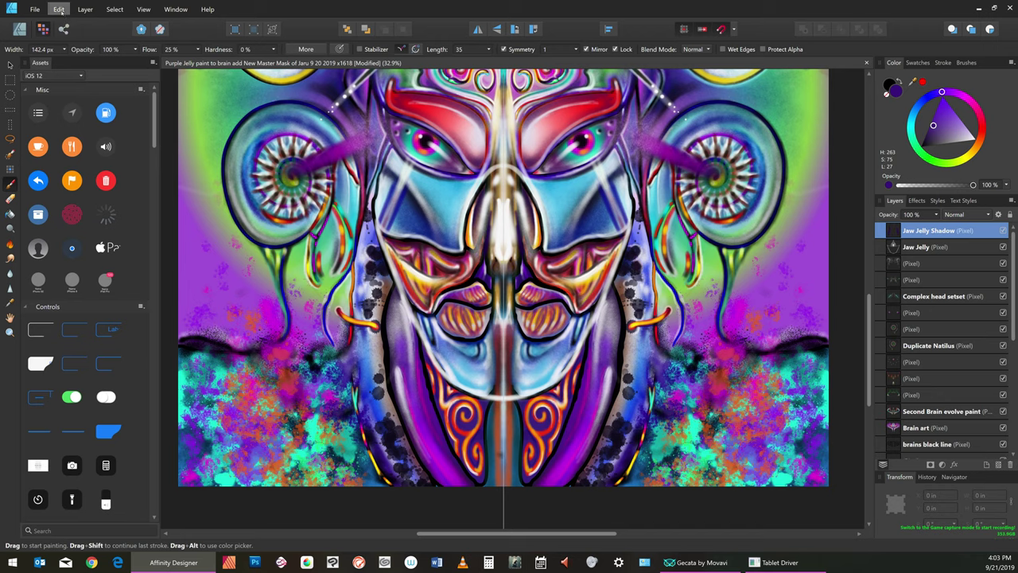
{"action": "left_click", "coordinate": [65, 11]}
{"action": "left_click", "coordinate": [68, 19]}
{"action": "left_click", "coordinate": [59, 10]}
{"action": "left_click", "coordinate": [68, 19]}
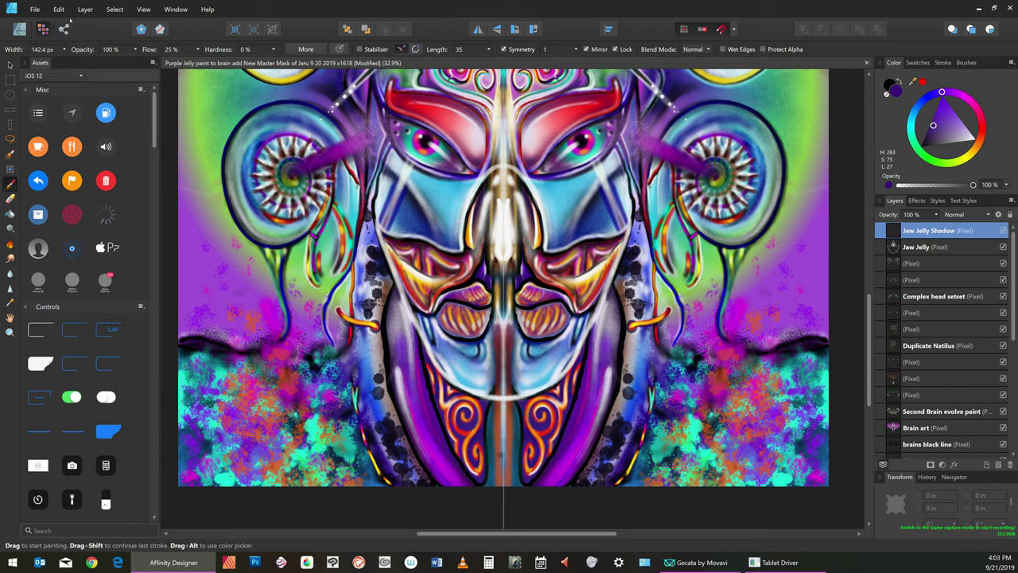
Undo the naming and the creation of the shadow layer above Jaw Jelly
{"action": "left_click", "coordinate": [59, 10]}
{"action": "left_click", "coordinate": [69, 19]}
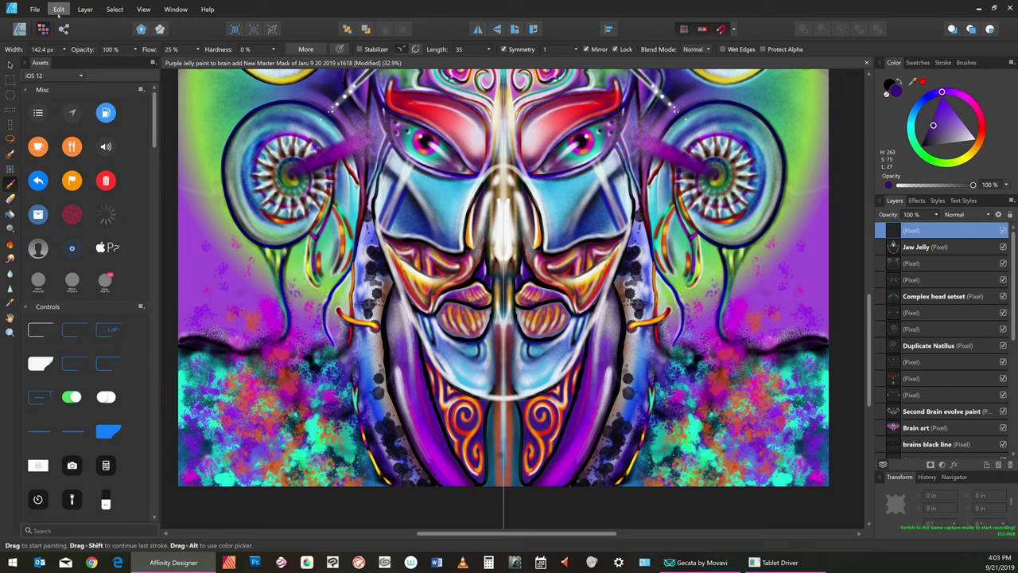
{"action": "left_click", "coordinate": [59, 9]}
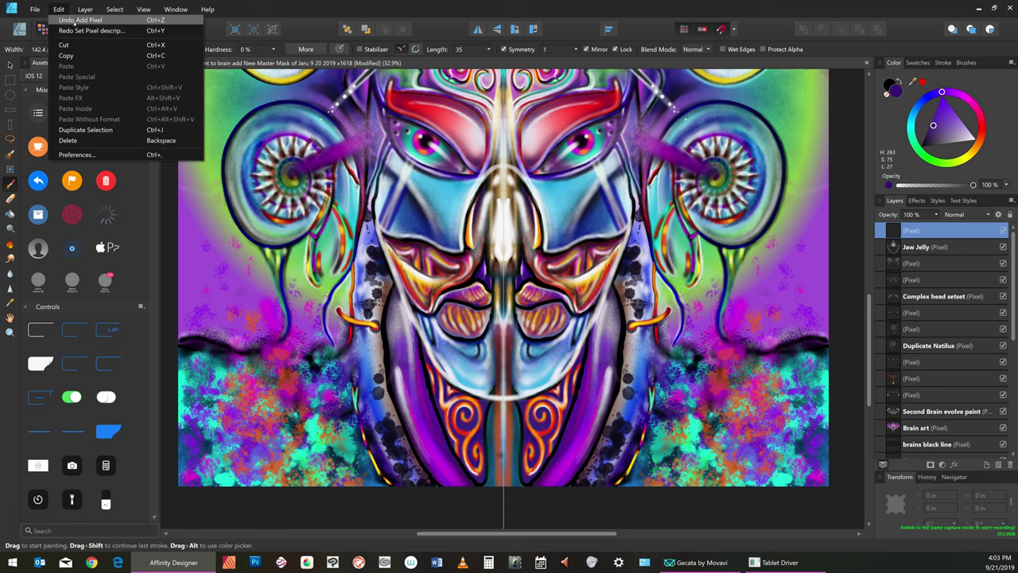
{"action": "left_click", "coordinate": [78, 19]}
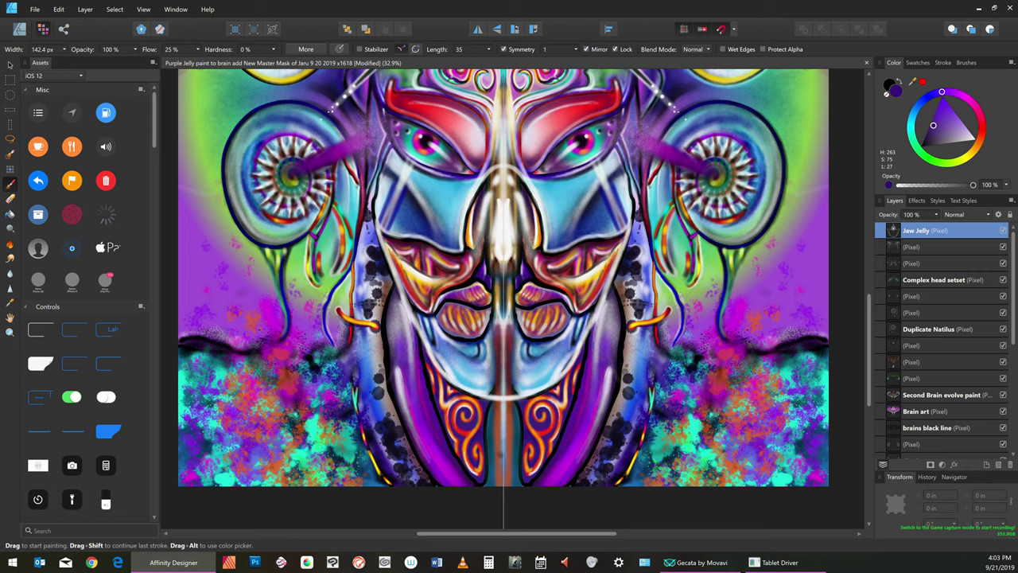
Change the brush colour from violet to brown with H 37, S 92, L 26
{"action": "left_click", "coordinate": [979, 148]}
{"action": "left_click", "coordinate": [968, 145]}
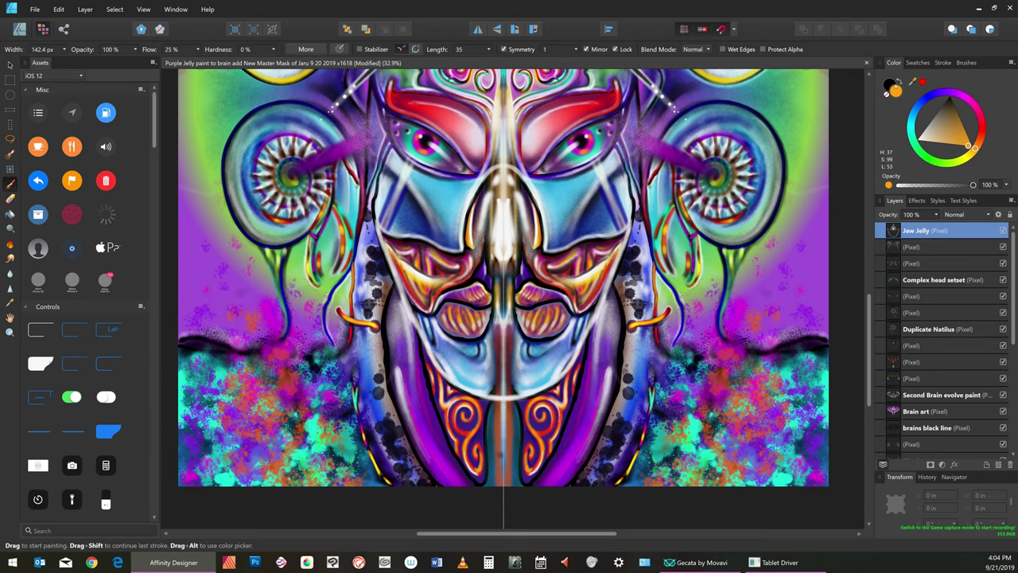
{"action": "double_click", "coordinate": [896, 89]}
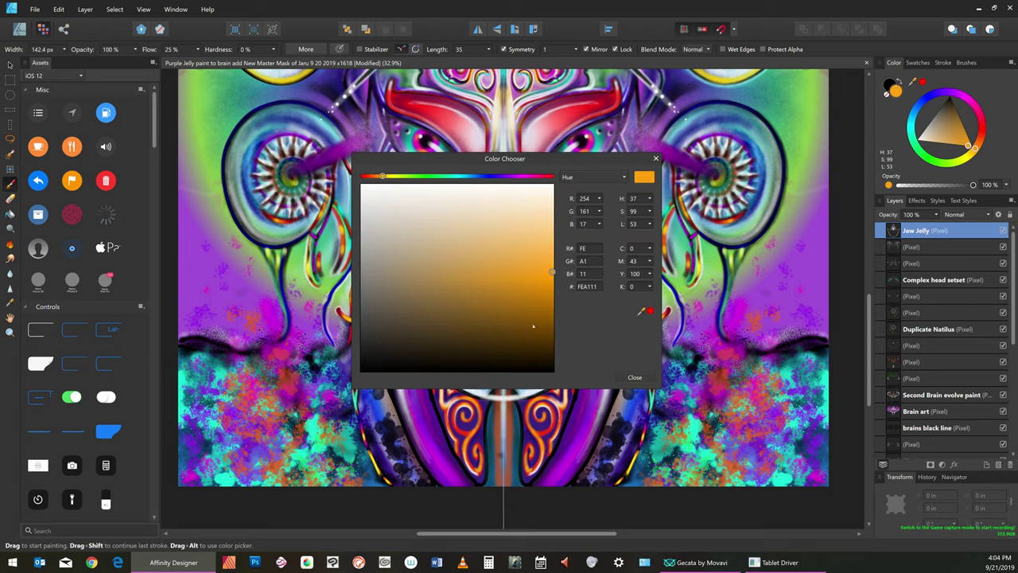
{"action": "left_click", "coordinate": [540, 323]}
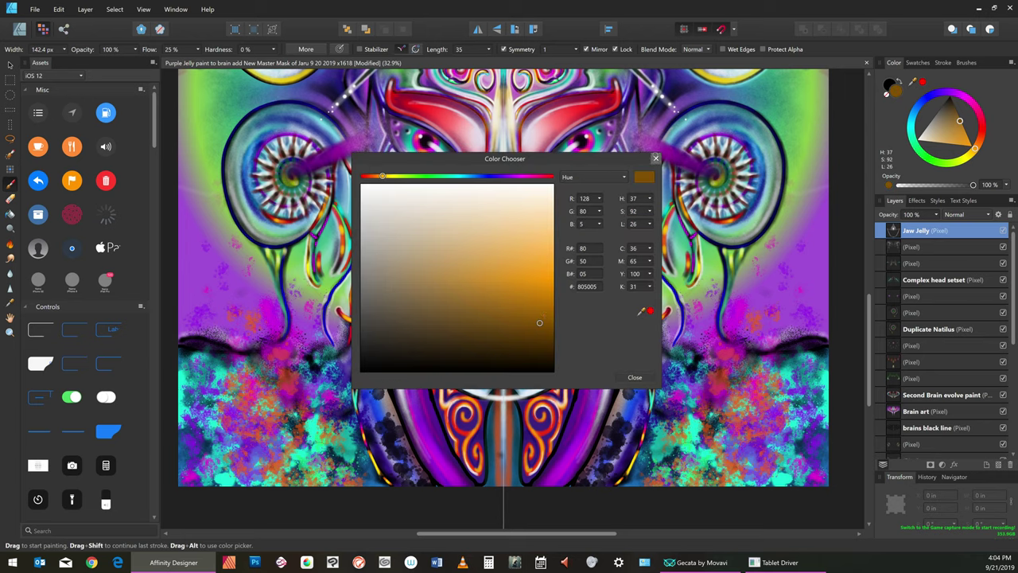
{"action": "left_click", "coordinate": [655, 159]}
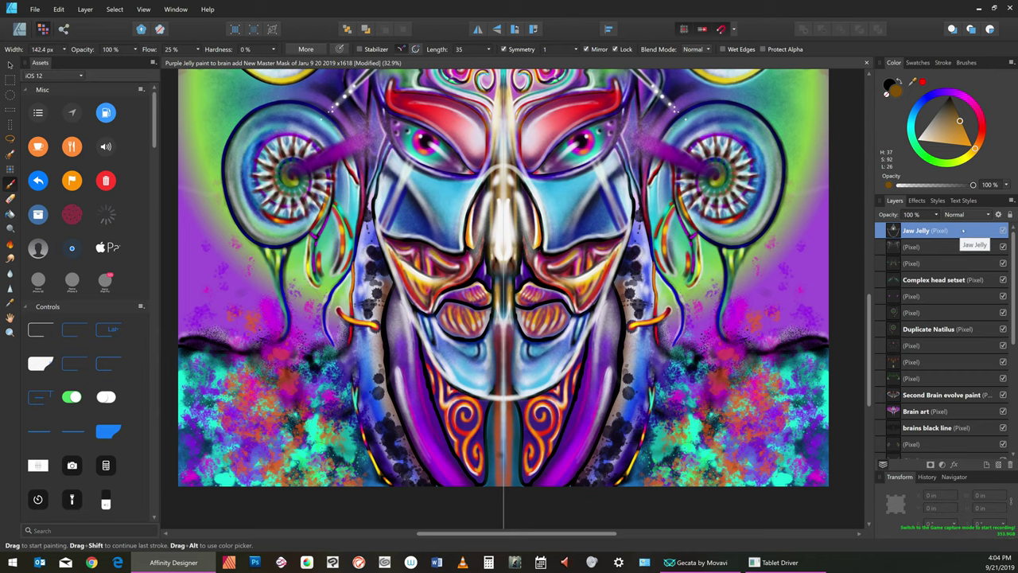
Add a new pixel layer above Jaw Jelly, name it "Jaw Jelly Shadow", and save the document
{"action": "left_click", "coordinate": [64, 10]}
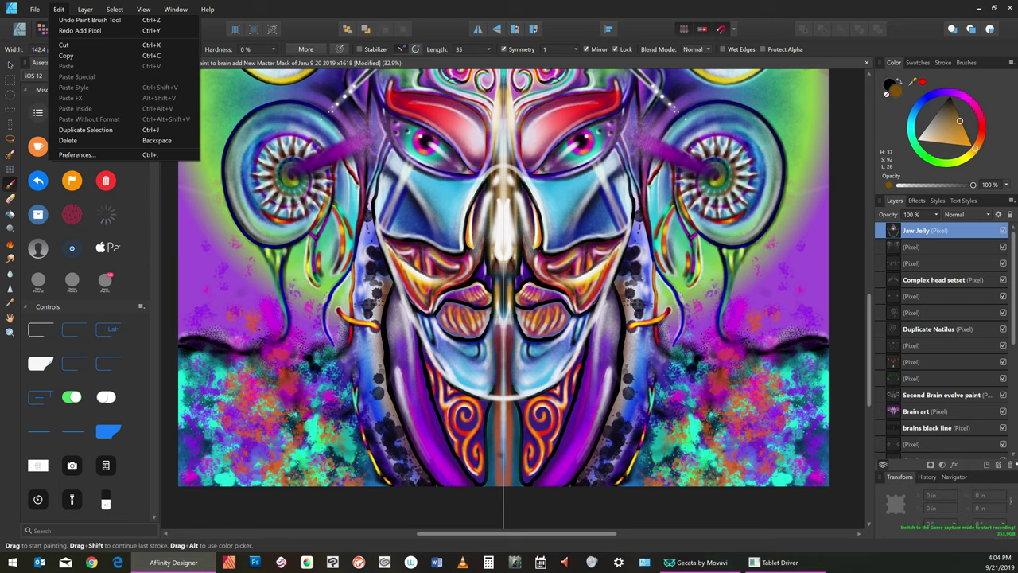
{"action": "left_click", "coordinate": [999, 465]}
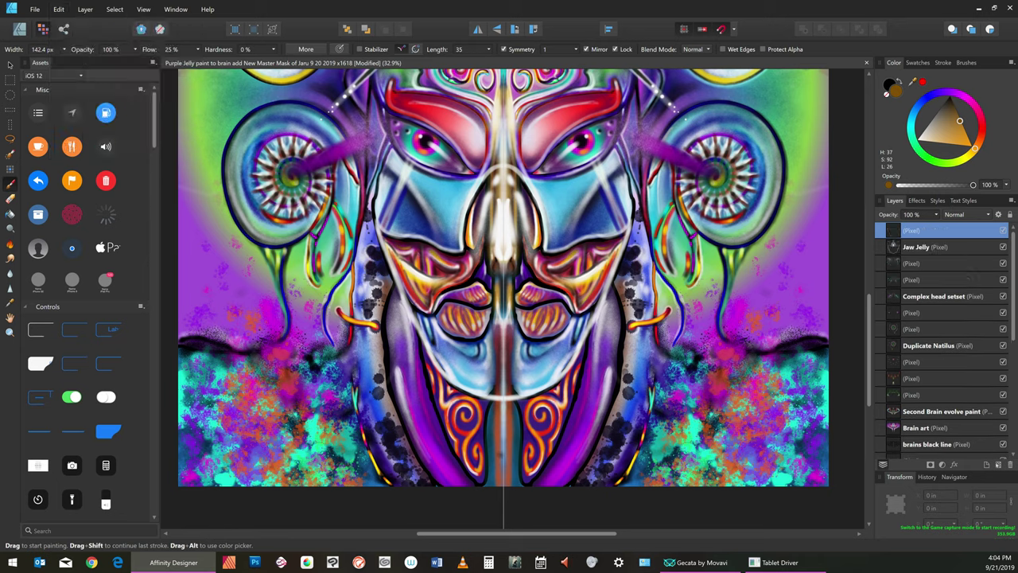
{"action": "double_click", "coordinate": [919, 230]}
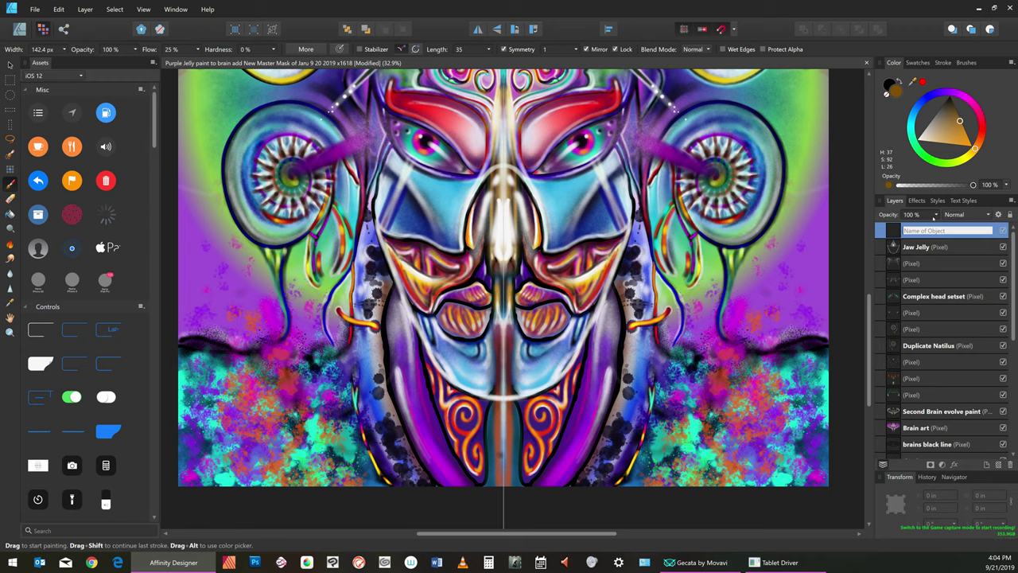
{"action": "type", "text": "Jaw Jelly Shadow"}
{"action": "key", "text": "Return"}
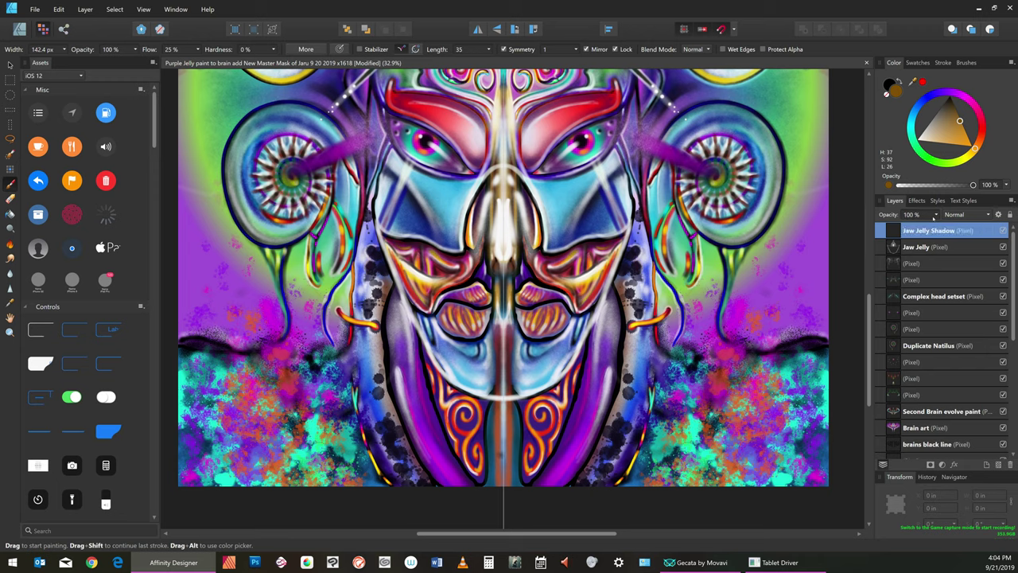
{"action": "left_click", "coordinate": [35, 9]}
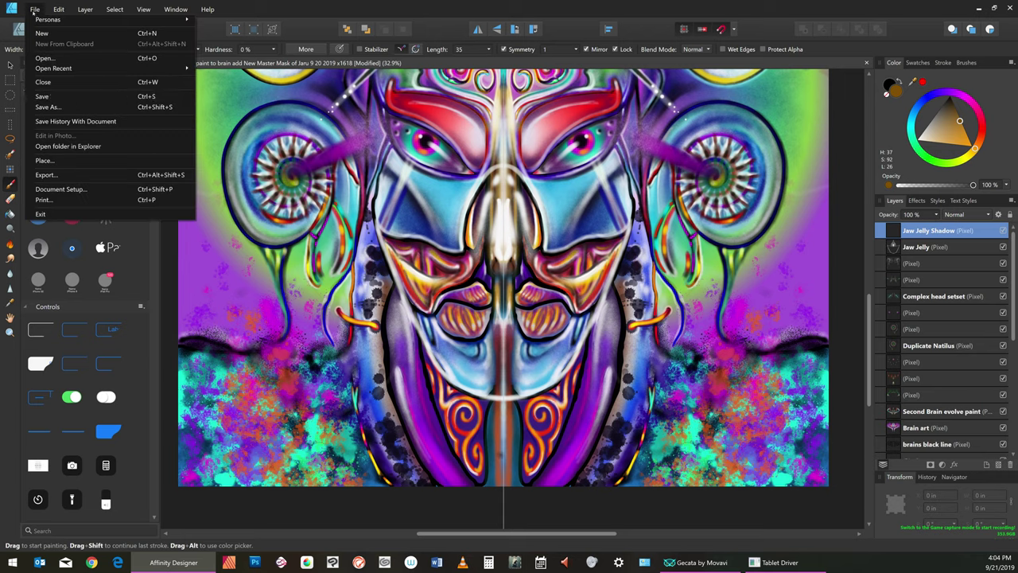
{"action": "left_click", "coordinate": [53, 96]}
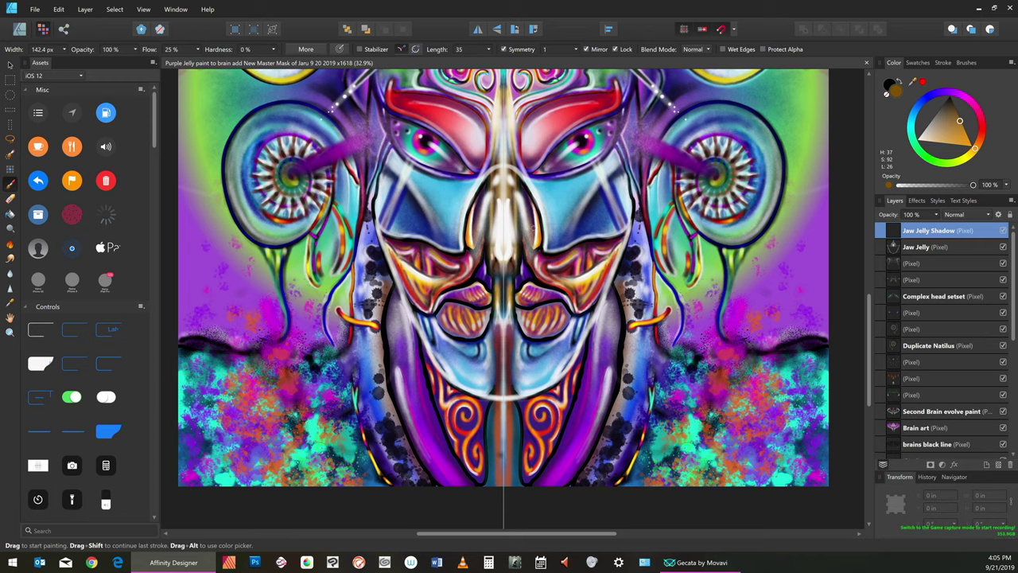
Paint mirrored brown shadows beside the lower nose, varying the brush width and finishing at 143.7 px
{"action": "key", "text": "]"}
{"action": "key", "text": "]"}
{"action": "key", "text": "]"}
{"action": "key", "text": "]"}
{"action": "key", "text": "]"}
{"action": "key", "text": "bracketleft"}
{"action": "key", "text": "bracketleft"}
{"action": "key", "text": "bracketleft"}
{"action": "left_click", "coordinate": [536, 254]}
{"action": "key", "text": "bracketleft"}
{"action": "key", "text": "bracketleft"}
{"action": "key", "text": "bracketleft"}
{"action": "key", "text": "bracketleft"}
{"action": "key", "text": "bracketleft"}
{"action": "key", "text": "bracketleft"}
{"action": "key", "text": "bracketright"}
{"action": "key", "text": "bracketright"}
{"action": "key", "text": "bracketright"}
{"action": "key", "text": "bracketright"}
{"action": "key", "text": "bracketright"}
{"action": "key", "text": "bracketright"}
{"action": "key", "text": "bracketright"}
{"action": "key", "text": "bracketright"}
{"action": "key", "text": "bracketright"}
{"action": "key", "text": "bracketleft"}
{"action": "key", "text": "bracketleft"}
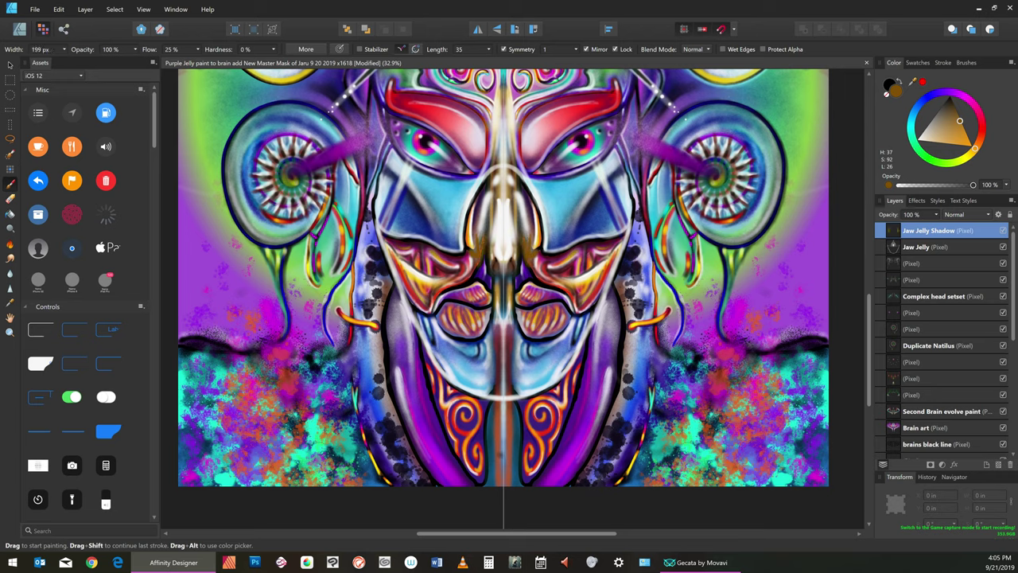
{"action": "key", "text": "bracketleft"}
Undo the latest brown shadow strokes on the Jaw Jelly Shadow layer
{"action": "left_click", "coordinate": [58, 9]}
{"action": "left_click", "coordinate": [68, 24]}
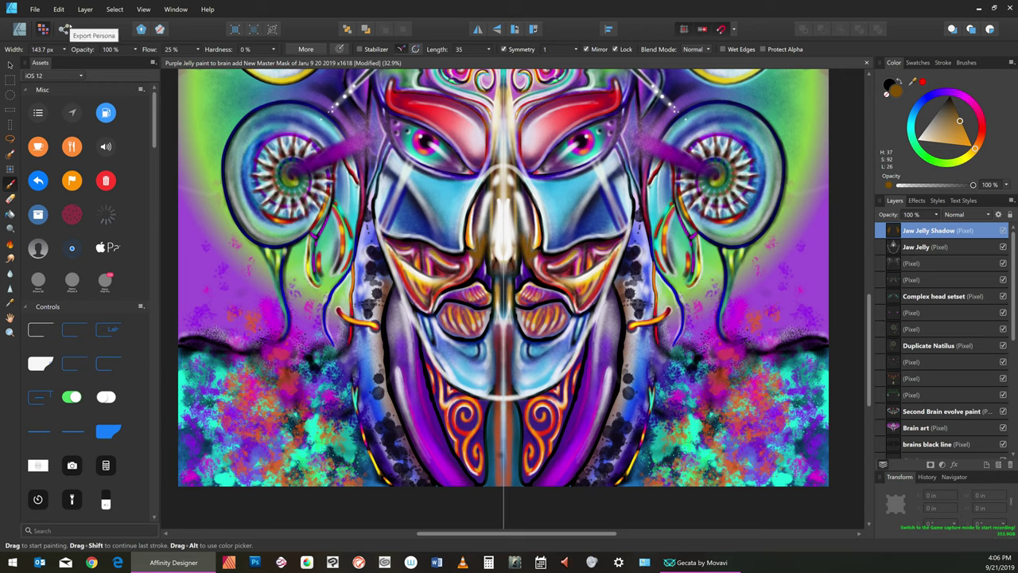
{"action": "left_click", "coordinate": [58, 9]}
{"action": "left_click", "coordinate": [80, 22]}
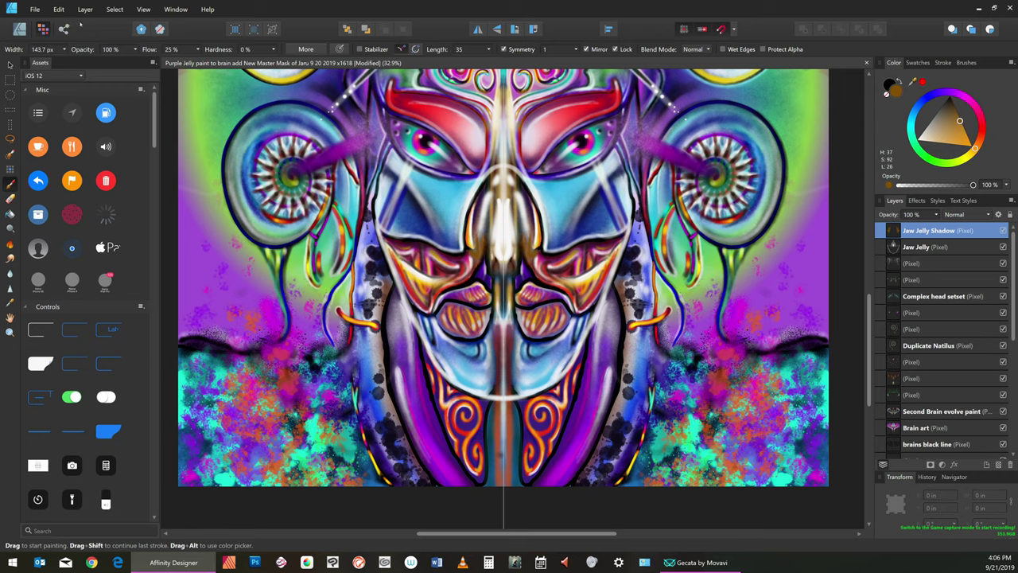
{"action": "left_click", "coordinate": [59, 9]}
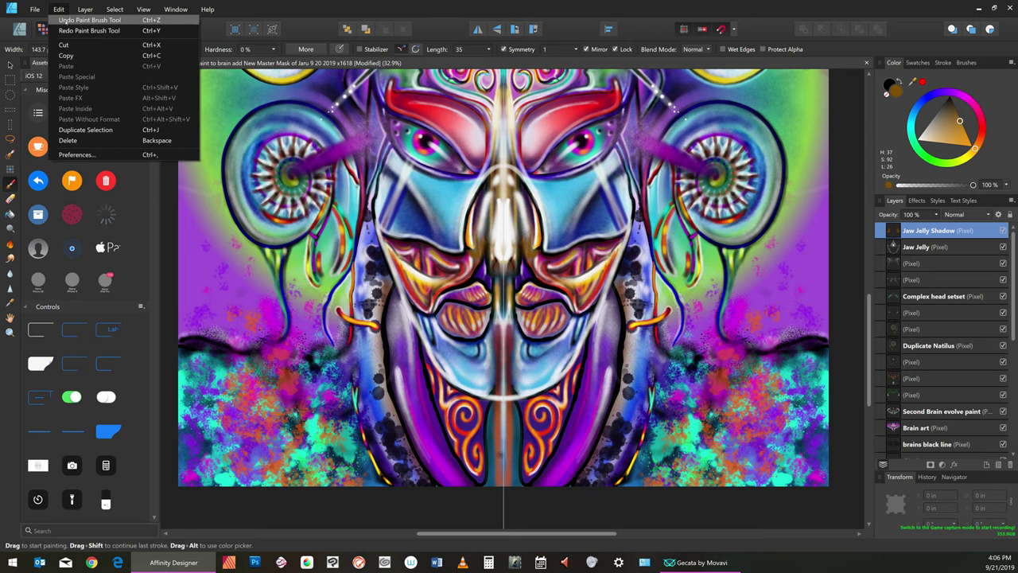
{"action": "left_click", "coordinate": [70, 22]}
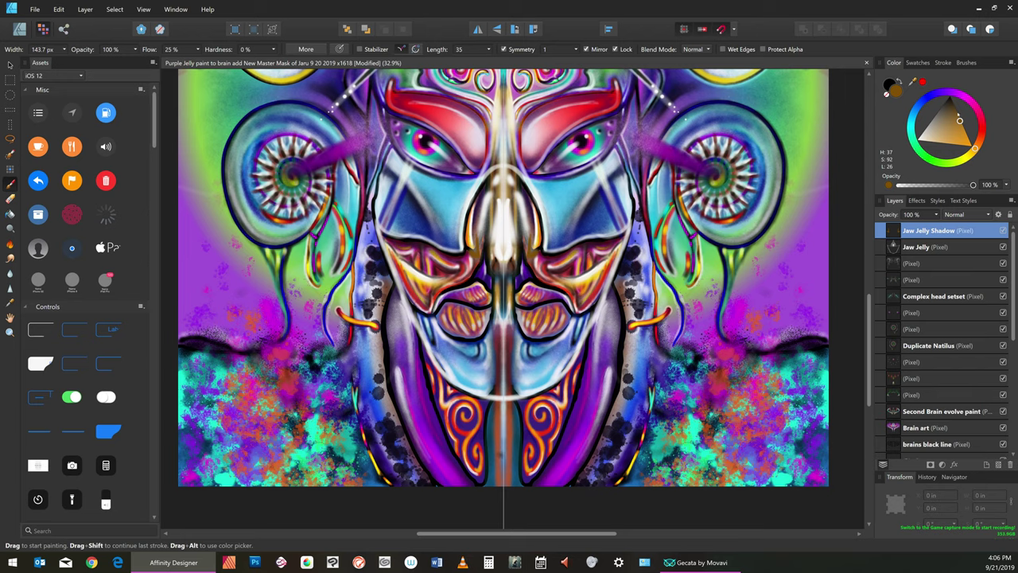
Set the brush colour to dark brown with H 37, S 96, L 11 and the brush width to 112.3 px
{"action": "double_click", "coordinate": [889, 88]}
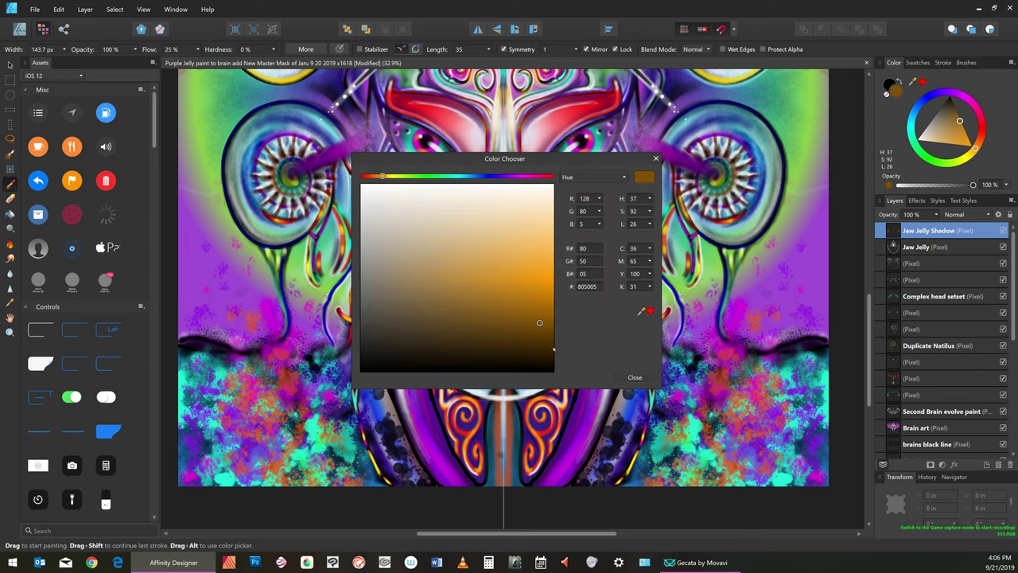
{"action": "left_click", "coordinate": [546, 350]}
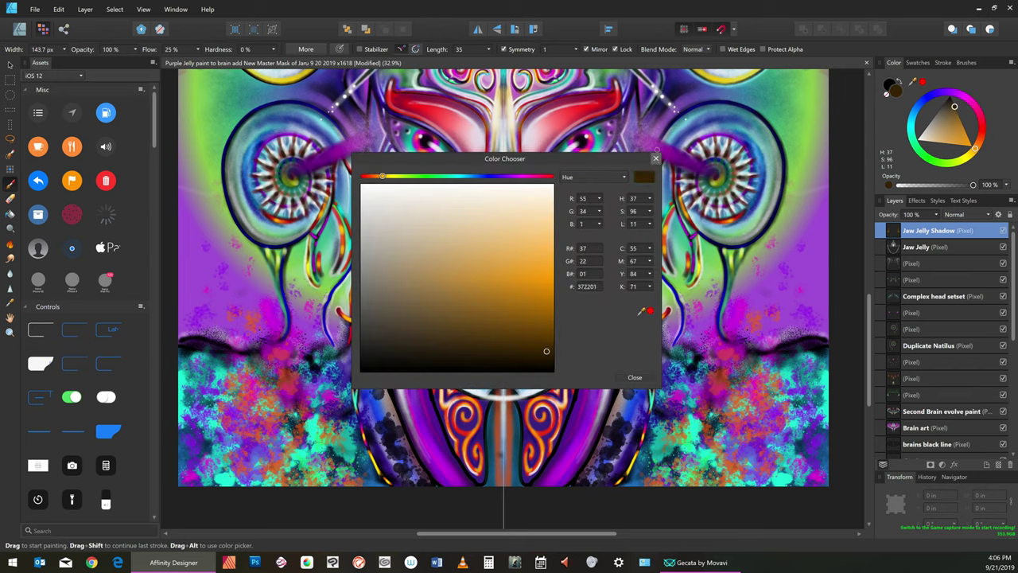
{"action": "left_click", "coordinate": [655, 158]}
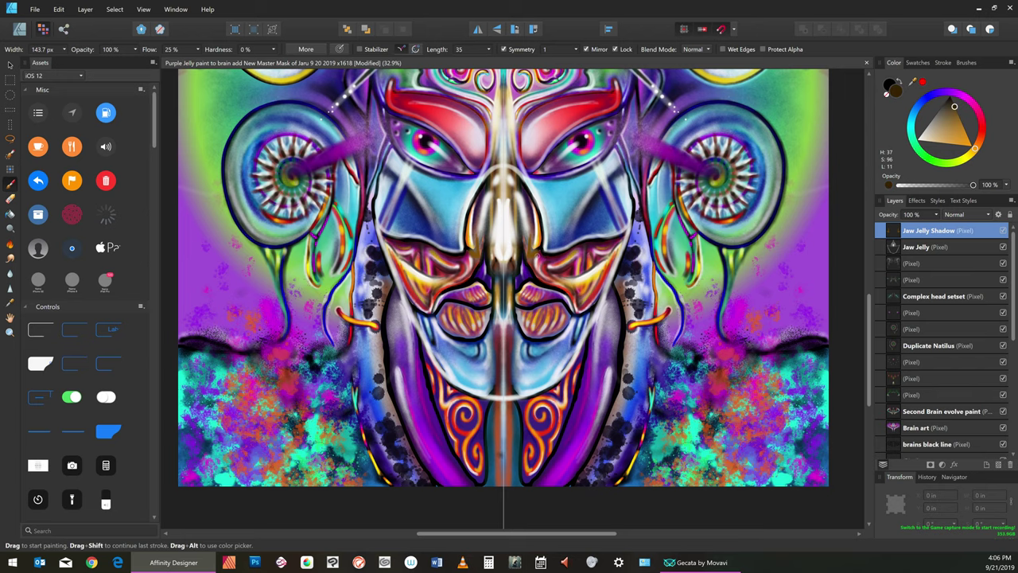
{"action": "key", "text": "bracketright"}
{"action": "key", "text": "bracketright"}
{"action": "key", "text": "bracketright"}
{"action": "key", "text": "bracketleft"}
{"action": "key", "text": "bracketleft"}
{"action": "key", "text": "bracketleft"}
{"action": "key", "text": "bracketleft"}
{"action": "key", "text": "bracketleft"}
{"action": "key", "text": "bracketleft"}
{"action": "key", "text": "bracketleft"}
{"action": "key", "text": "bracketright"}
{"action": "key", "text": "bracketright"}
{"action": "key", "text": "bracketright"}
{"action": "key", "text": "bracketright"}
{"action": "key", "text": "bracketright"}
{"action": "key", "text": "bracketright"}
{"action": "key", "text": "bracketright"}
{"action": "key", "text": "bracketleft"}
{"action": "key", "text": "bracketleft"}
{"action": "key", "text": "bracketleft"}
{"action": "key", "text": "bracketleft"}
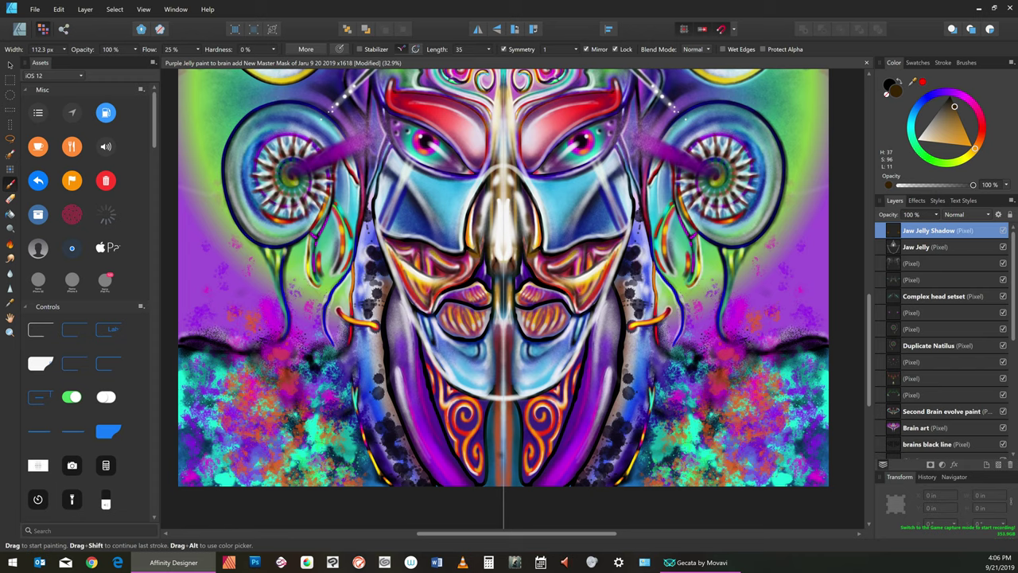
Paint a mirrored dark brown stroke down the lower nose and undo it
{"action": "left_click_drag", "start_coordinate": [510, 229], "coordinate": [512, 253]}
{"action": "left_click", "coordinate": [35, 8]}
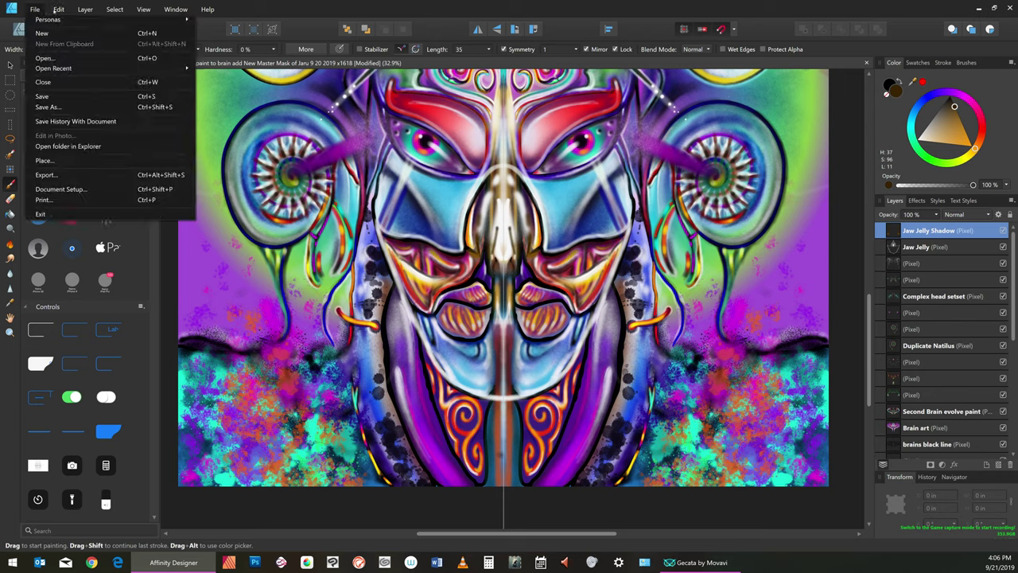
{"action": "mouse_move", "coordinate": [59, 9]}
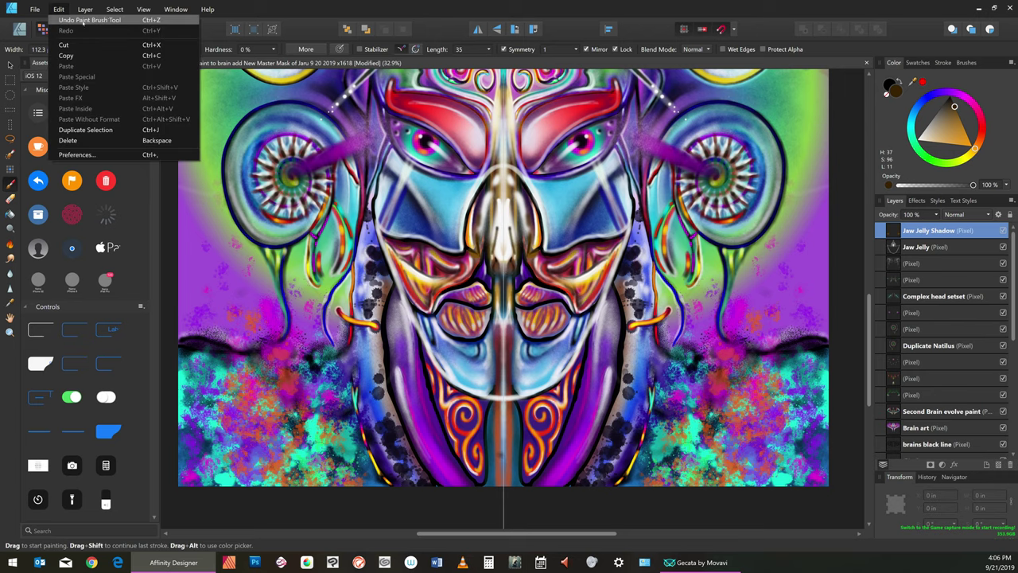
{"action": "left_click", "coordinate": [83, 20]}
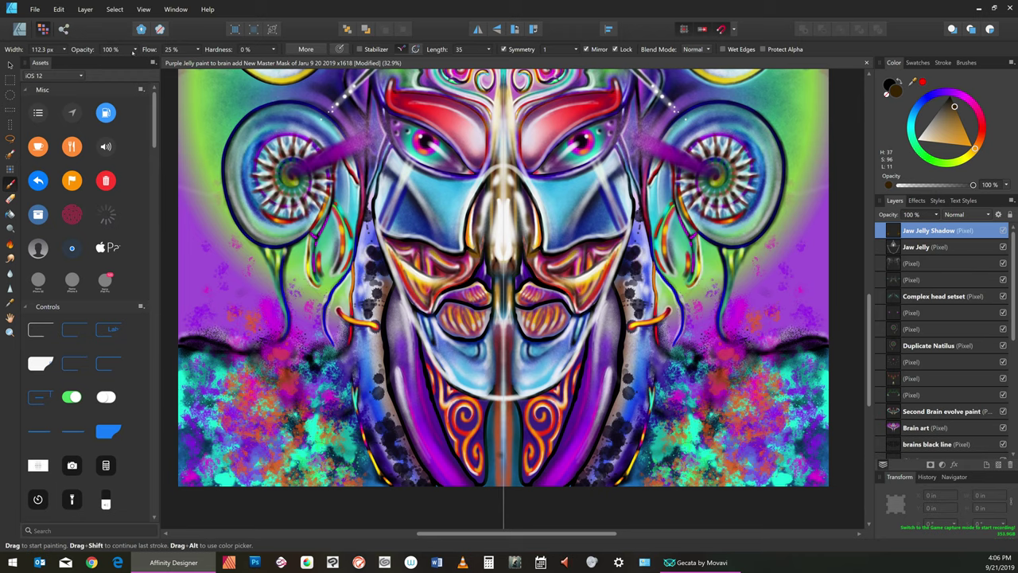
Set the brush opacity to 54% and its hardness to 21%
{"action": "left_click", "coordinate": [134, 50]}
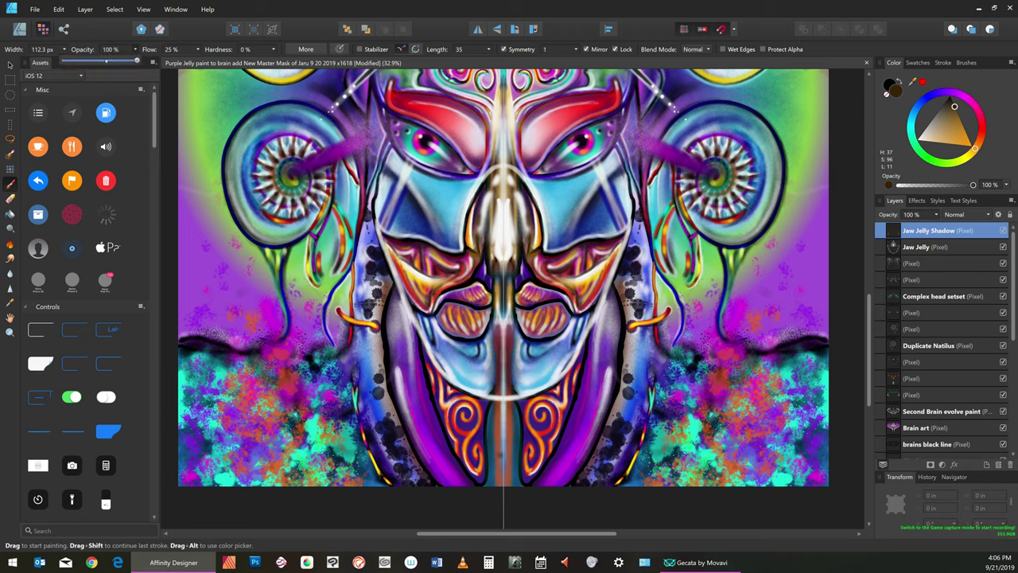
{"action": "left_click_drag", "start_coordinate": [137, 61], "coordinate": [103, 60]}
{"action": "left_click", "coordinate": [274, 49]}
{"action": "left_click_drag", "start_coordinate": [275, 61], "coordinate": [289, 60]}
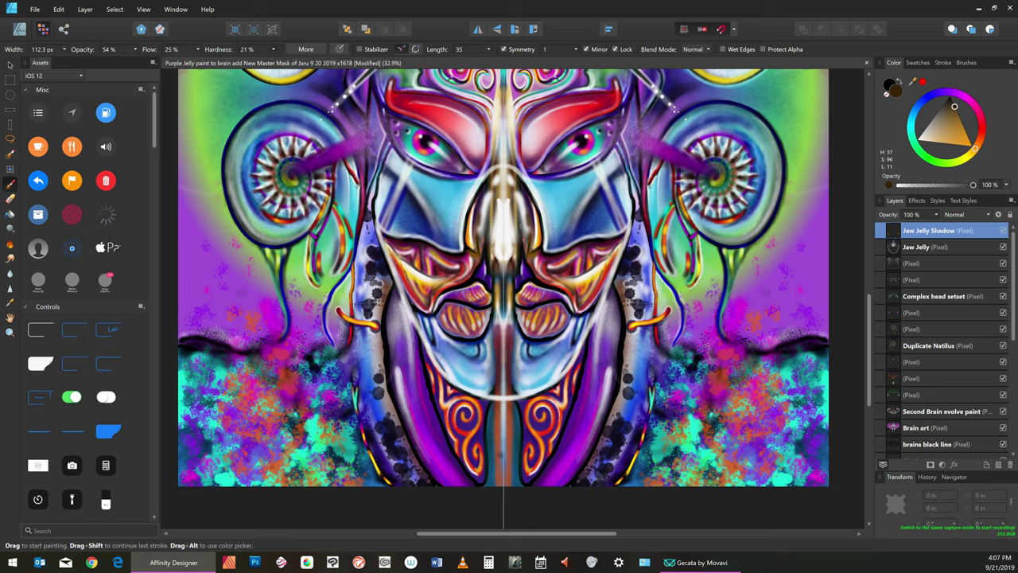
Paint a mirrored dark brown stroke on the lower nose and save the document
{"action": "left_click_drag", "start_coordinate": [511, 225], "coordinate": [514, 257]}
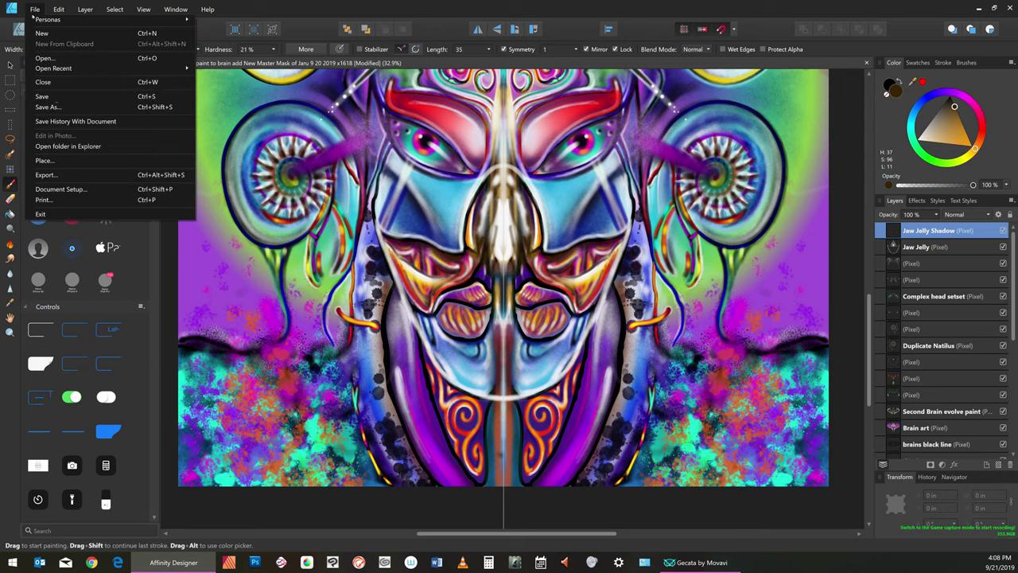
{"action": "left_click", "coordinate": [58, 96]}
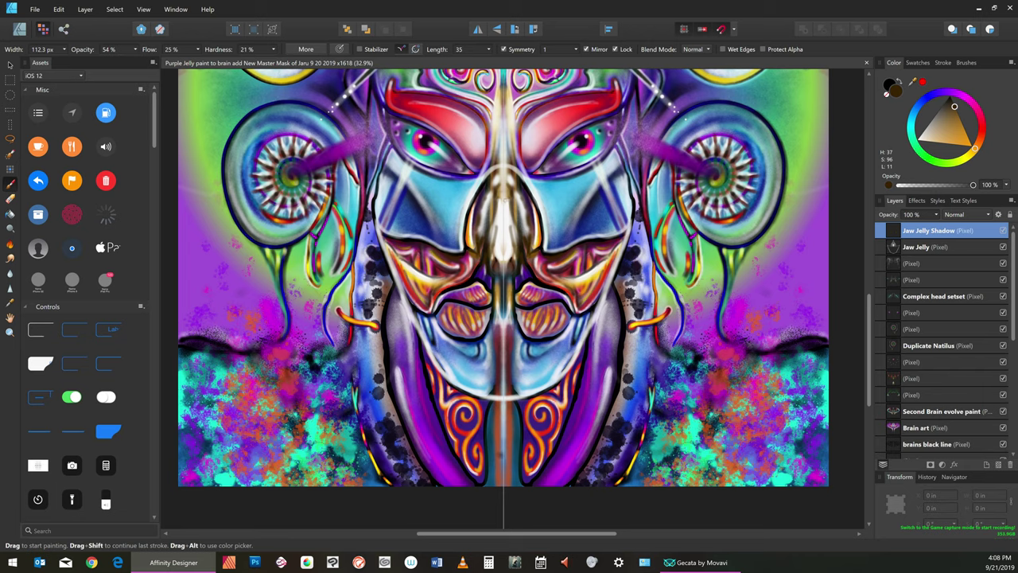
Paint orange strokes with H 37, S 89, L 53 down the centre of the nose and undo them
{"action": "left_click", "coordinate": [964, 143]}
{"action": "left_click_drag", "start_coordinate": [503, 203], "coordinate": [503, 250]}
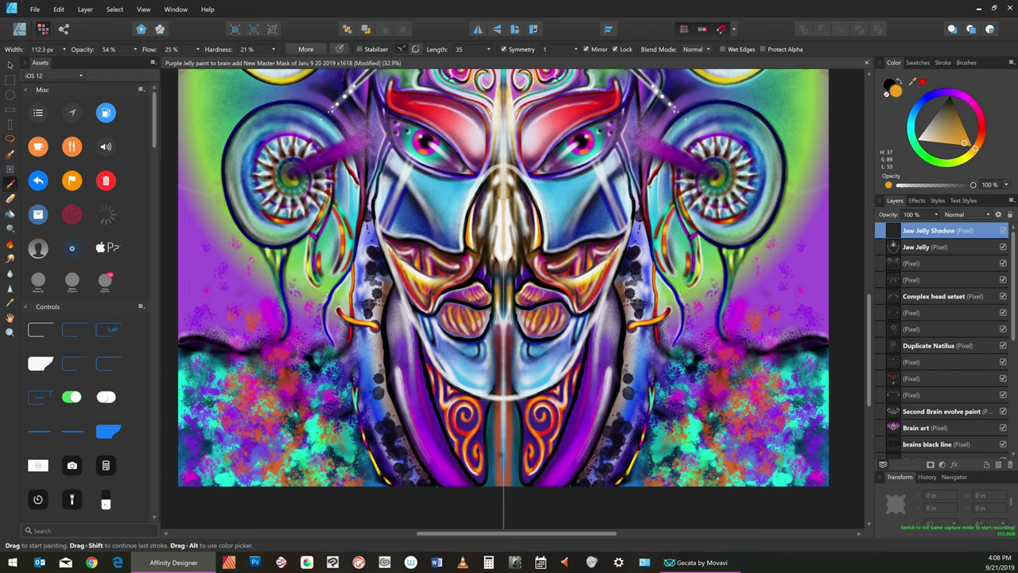
{"action": "left_click_drag", "start_coordinate": [503, 200], "coordinate": [504, 254]}
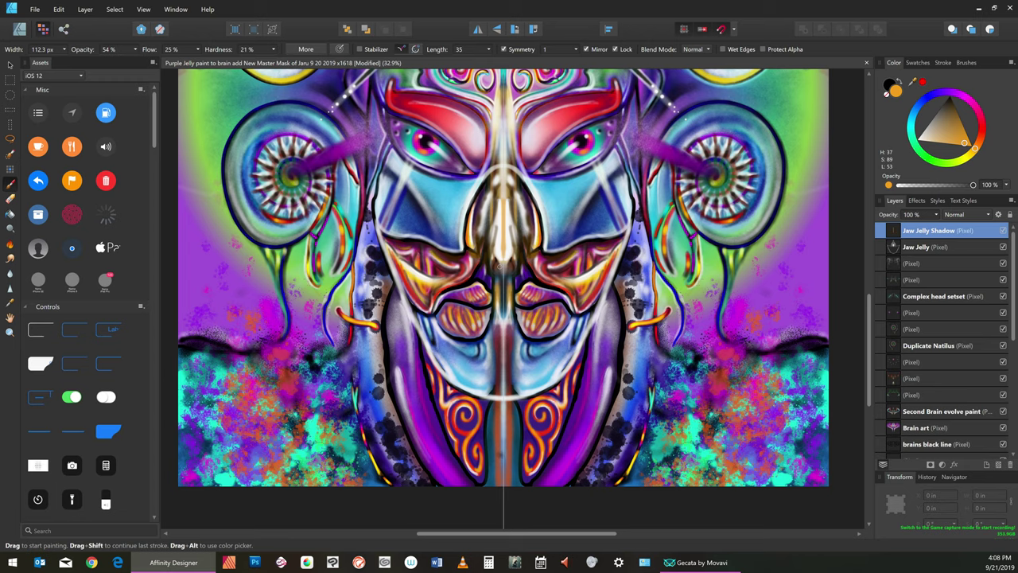
{"action": "left_click", "coordinate": [59, 10]}
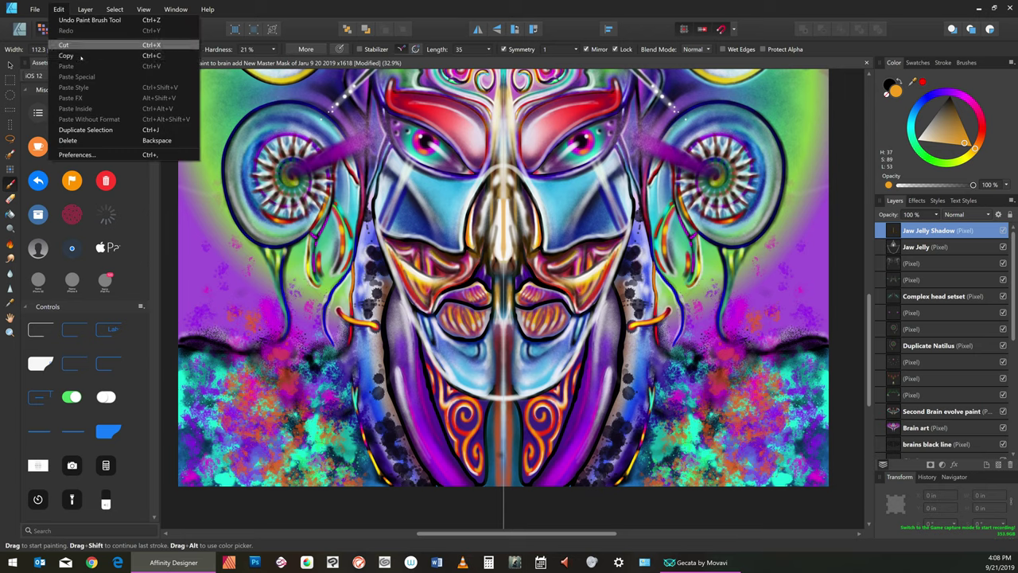
{"action": "left_click", "coordinate": [87, 21]}
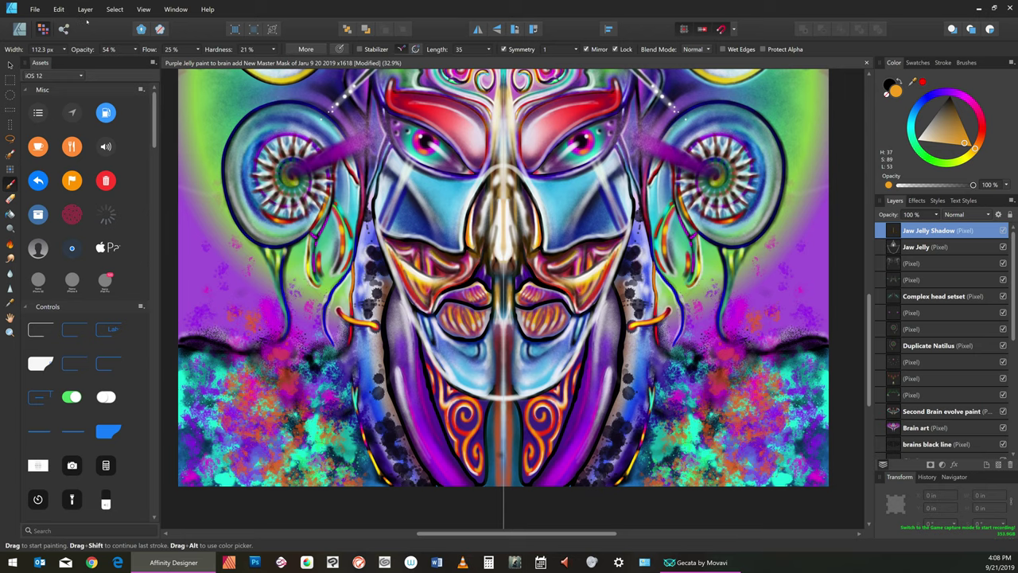
{"action": "left_click", "coordinate": [60, 10]}
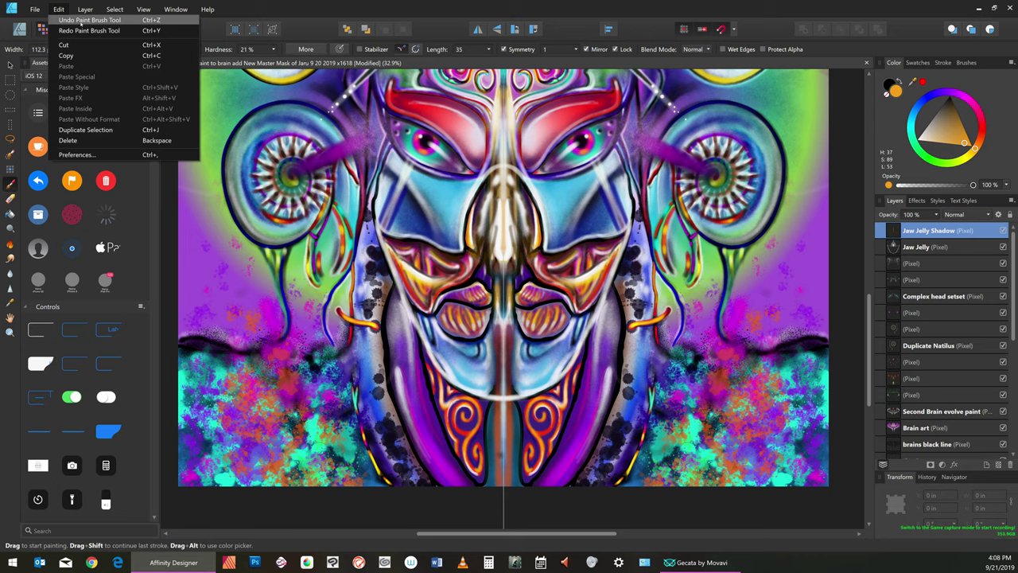
{"action": "left_click", "coordinate": [80, 20]}
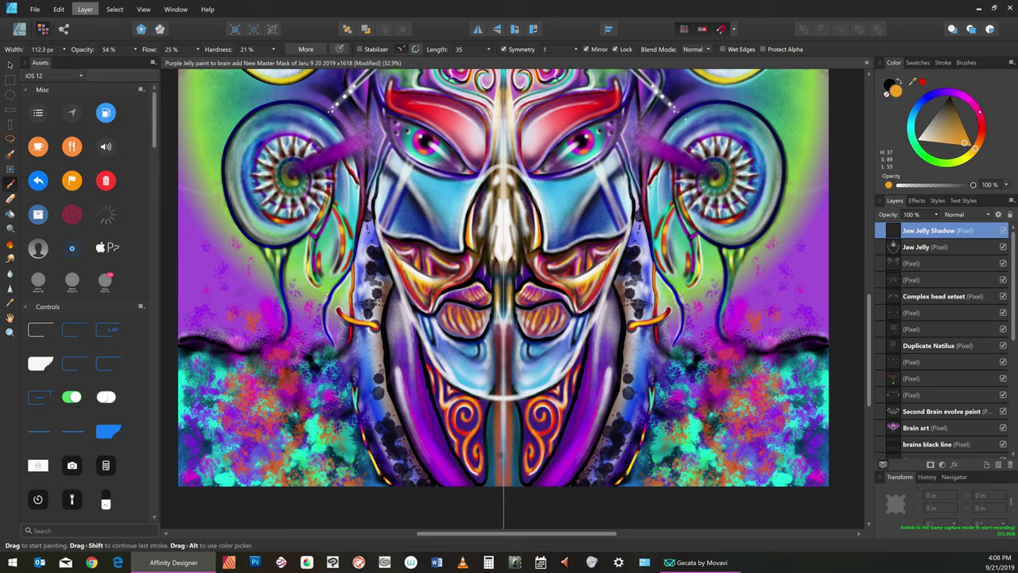
Paint the lower nose with pale orange at H 37, S 87, L 78 and mirrored brown strokes at H 37, S 70, L 24
{"action": "left_click", "coordinate": [939, 142]}
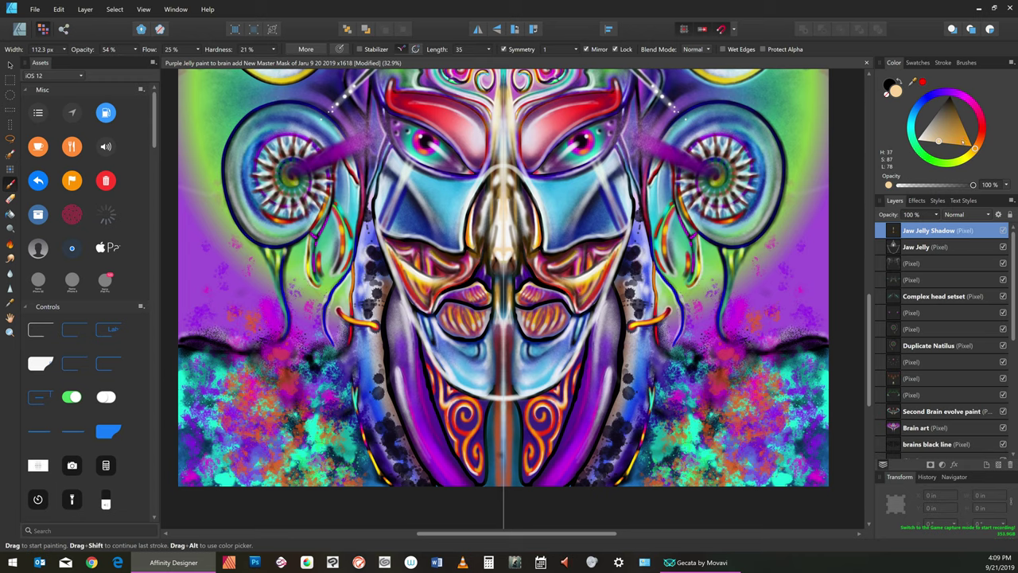
{"action": "left_click", "coordinate": [962, 141]}
{"action": "left_click", "coordinate": [969, 144]}
{"action": "left_click", "coordinate": [955, 116]}
{"action": "left_click_drag", "start_coordinate": [511, 227], "coordinate": [516, 247]}
{"action": "left_click_drag", "start_coordinate": [503, 232], "coordinate": [503, 252]}
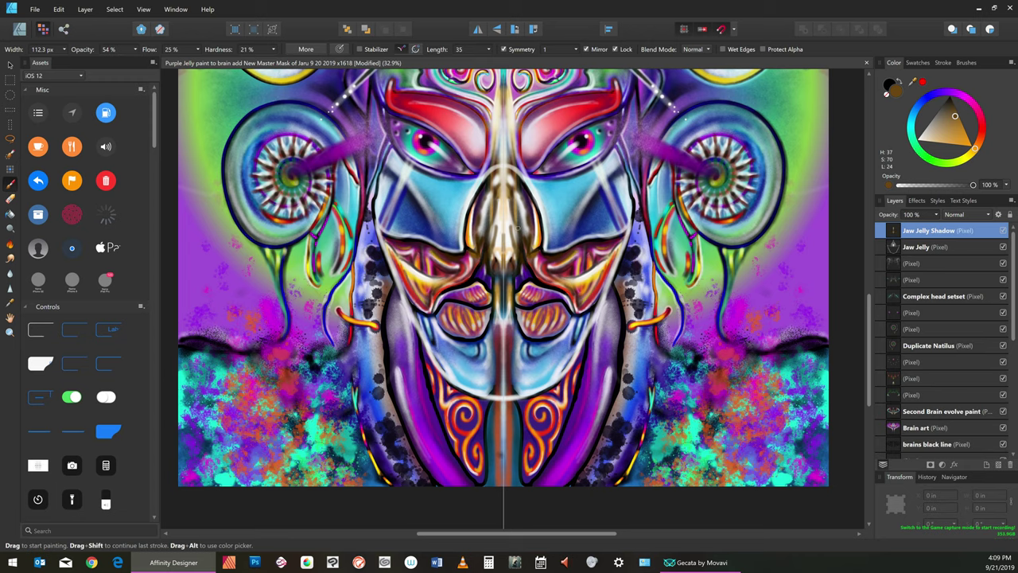
Paint mirrored orange strokes and near-white highlights with H 37, S 50, L 97 along the middle of the nose
{"action": "left_click", "coordinate": [962, 144]}
{"action": "left_click_drag", "start_coordinate": [497, 225], "coordinate": [497, 246]}
{"action": "left_click", "coordinate": [921, 139]}
{"action": "left_click_drag", "start_coordinate": [494, 224], "coordinate": [493, 232]}
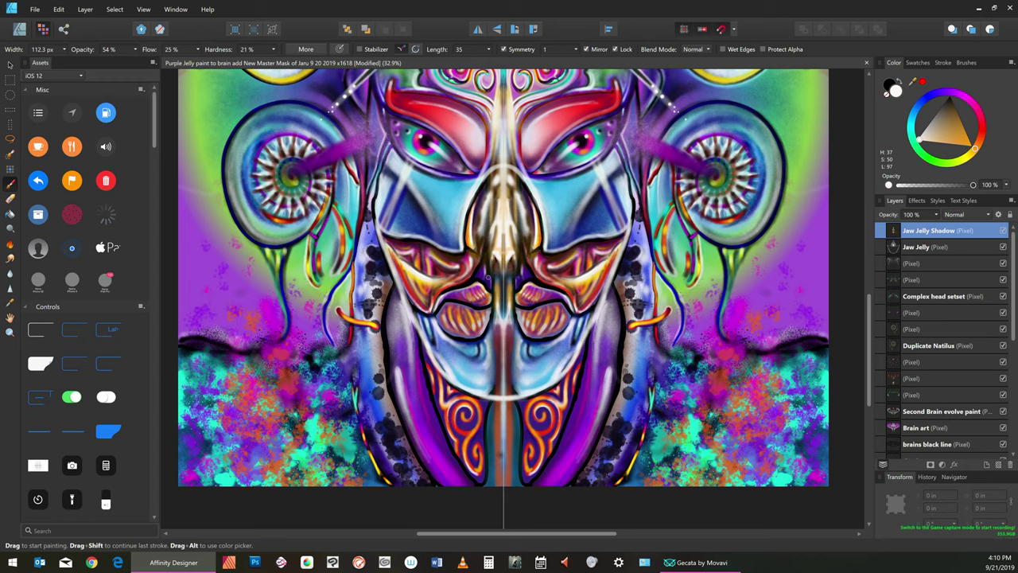
{"action": "left_click_drag", "start_coordinate": [513, 234], "coordinate": [494, 225]}
{"action": "left_click_drag", "start_coordinate": [507, 200], "coordinate": [508, 192]}
Shade the sides of the nose with mirrored orange strokes at H 37, S 89, L 52 and dark brown at H 37, S 74, L 16
{"action": "left_click", "coordinate": [964, 143]}
{"action": "left_click_drag", "start_coordinate": [507, 194], "coordinate": [520, 241]}
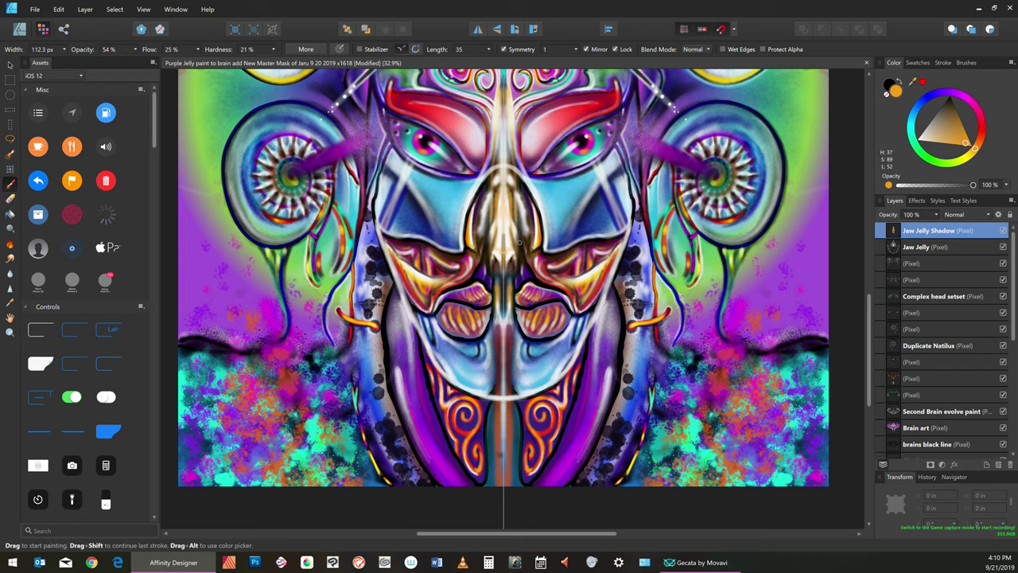
{"action": "left_click", "coordinate": [954, 109]}
{"action": "left_click_drag", "start_coordinate": [516, 222], "coordinate": [515, 238]}
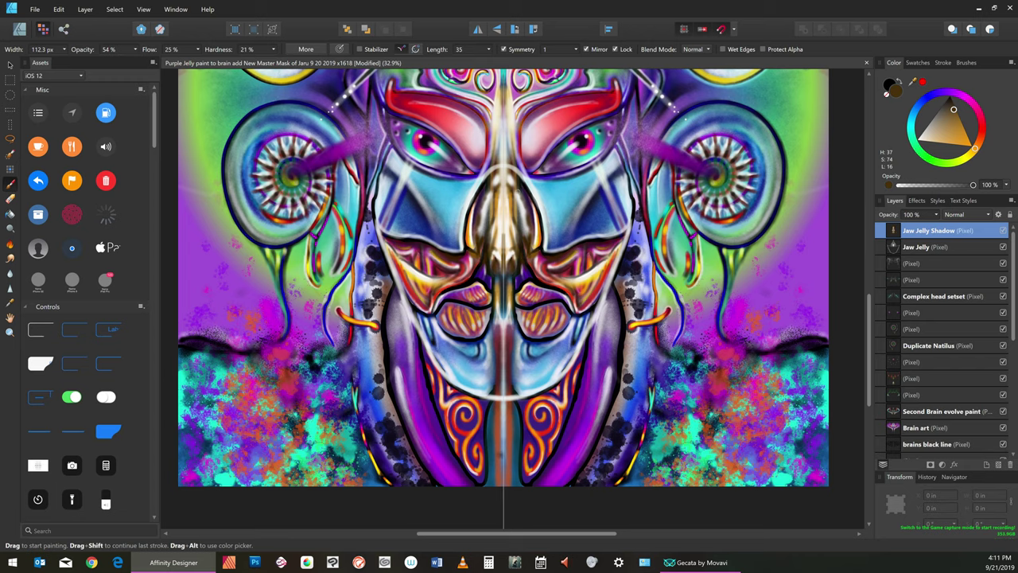
{"action": "left_click_drag", "start_coordinate": [521, 196], "coordinate": [528, 236]}
Set the brush colour to yellow-green with H 64, S 88, L 50 and the brush width to 21.6 px
{"action": "left_click", "coordinate": [913, 130]}
{"action": "left_click", "coordinate": [964, 160]}
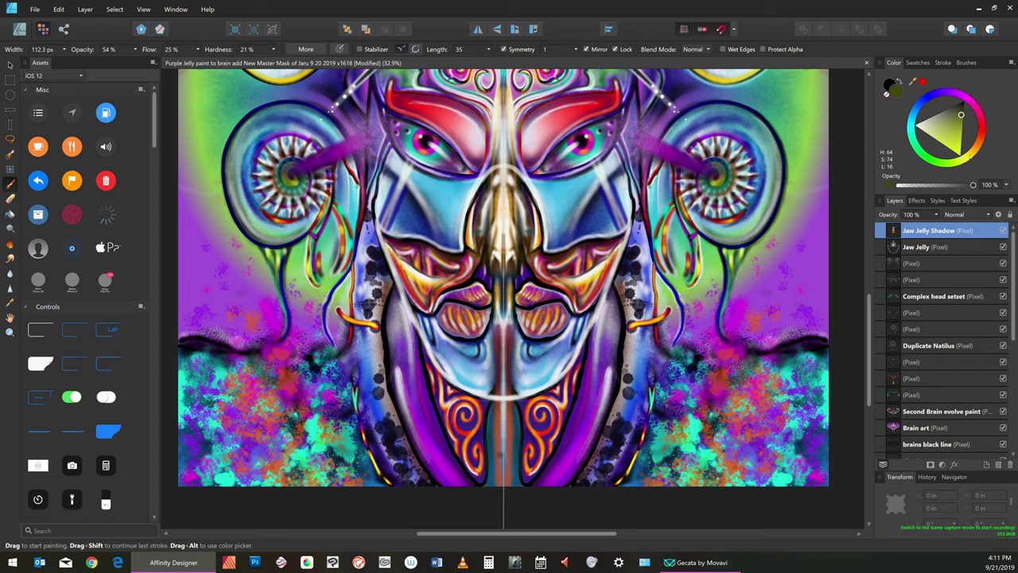
{"action": "key", "text": "bracketleft"}
{"action": "key", "text": "bracketleft"}
{"action": "key", "text": "bracketleft"}
{"action": "key", "text": "bracketleft"}
{"action": "key", "text": "bracketleft"}
{"action": "key", "text": "bracketleft"}
{"action": "key", "text": "bracketleft"}
{"action": "key", "text": "bracketright"}
{"action": "key", "text": "bracketright"}
{"action": "left_click", "coordinate": [957, 150]}
Save the document with the nose shading
{"action": "left_click", "coordinate": [59, 9]}
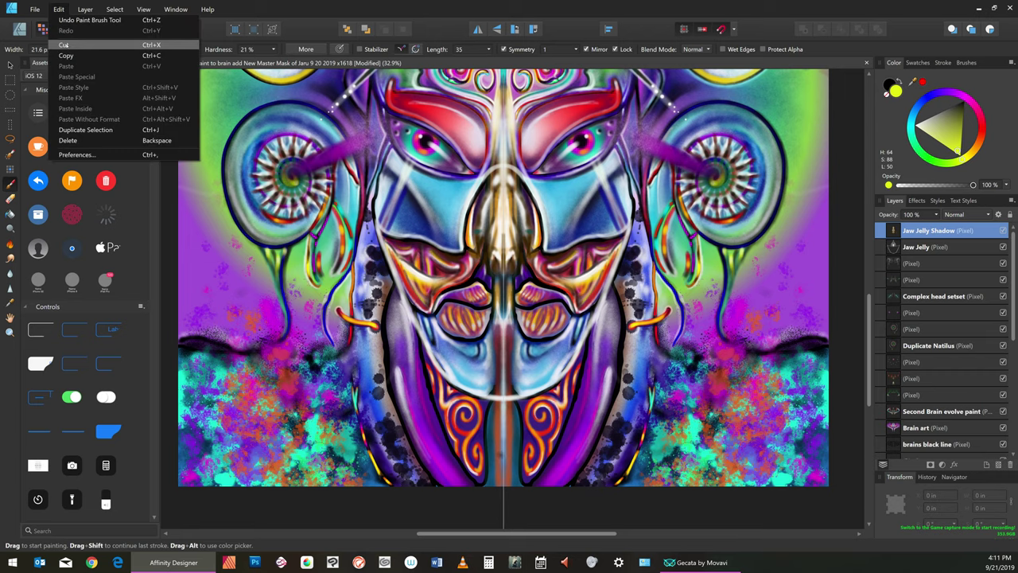
{"action": "mouse_move", "coordinate": [35, 10]}
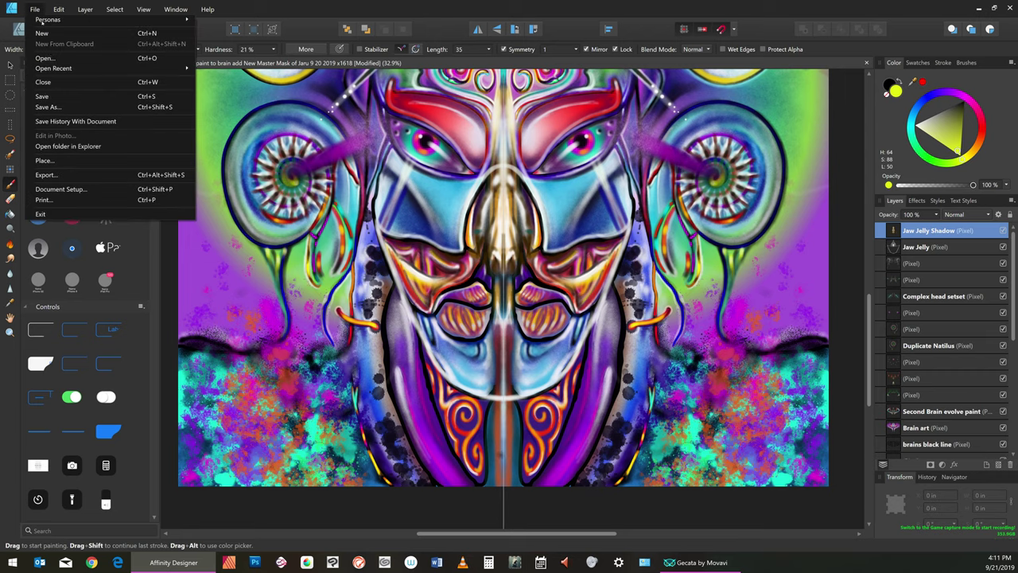
{"action": "left_click", "coordinate": [59, 97]}
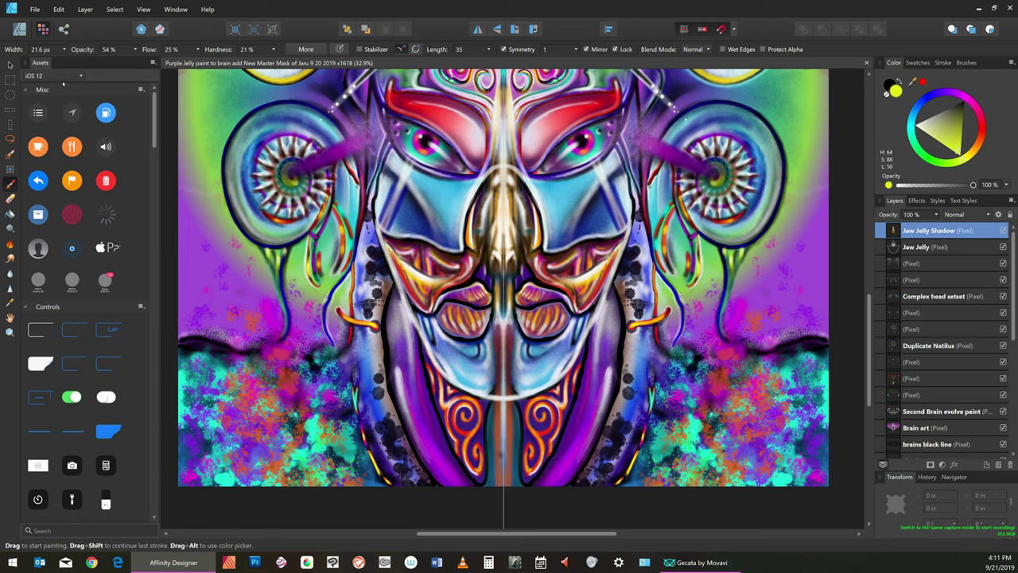
Set the brush width to 74.4 px
{"action": "key", "text": "bracketright"}
{"action": "key", "text": "bracketright"}
{"action": "key", "text": "bracketright"}
Paint mirrored yellow-green dabs beside the lower nose and undo them
{"action": "left_click", "coordinate": [523, 245]}
{"action": "left_click", "coordinate": [525, 250]}
{"action": "left_click", "coordinate": [59, 9]}
{"action": "left_click", "coordinate": [59, 8]}
{"action": "left_click", "coordinate": [85, 9]}
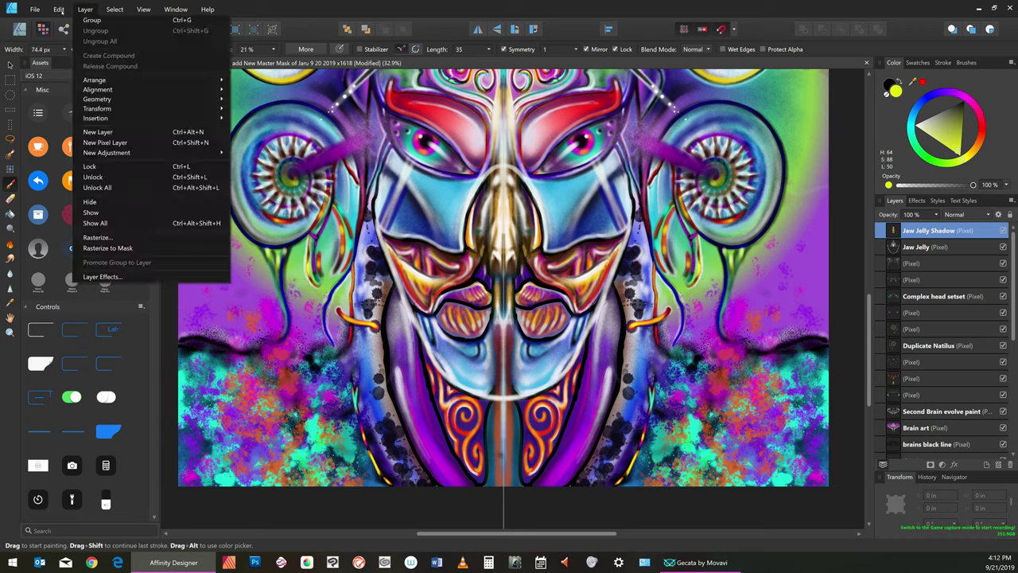
{"action": "left_click", "coordinate": [66, 20]}
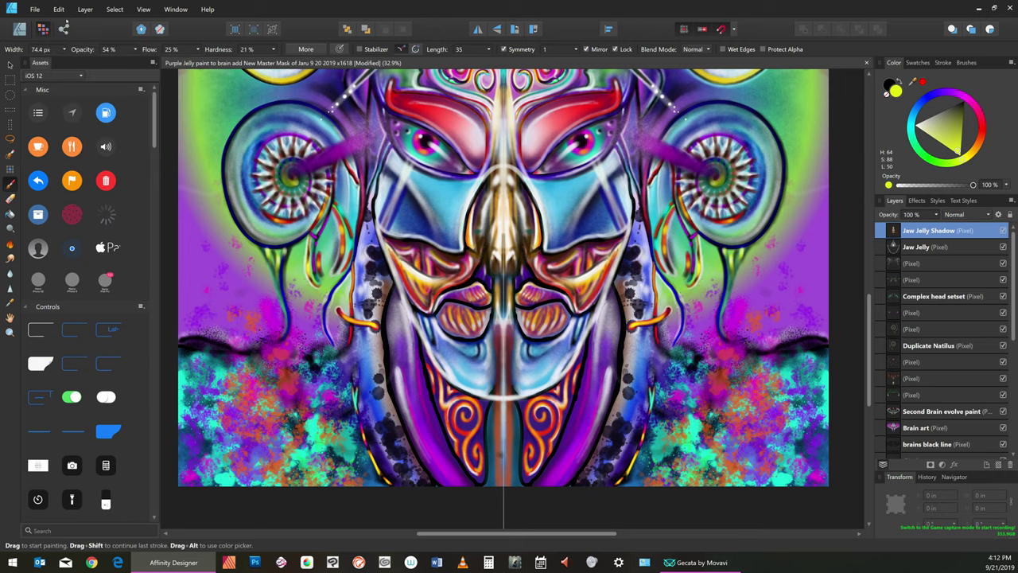
Paint mirrored strokes between the nose and the inner lip corners in varying orange and red hues, finishing with H 32, S 88, L 50
{"action": "left_click", "coordinate": [985, 146]}
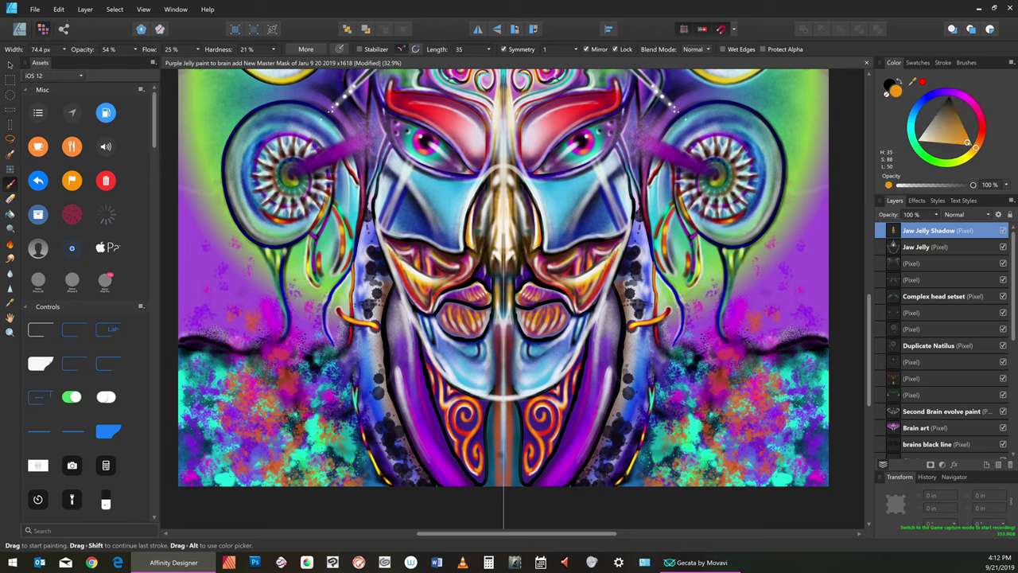
{"action": "left_click_drag", "start_coordinate": [976, 148], "coordinate": [978, 142]}
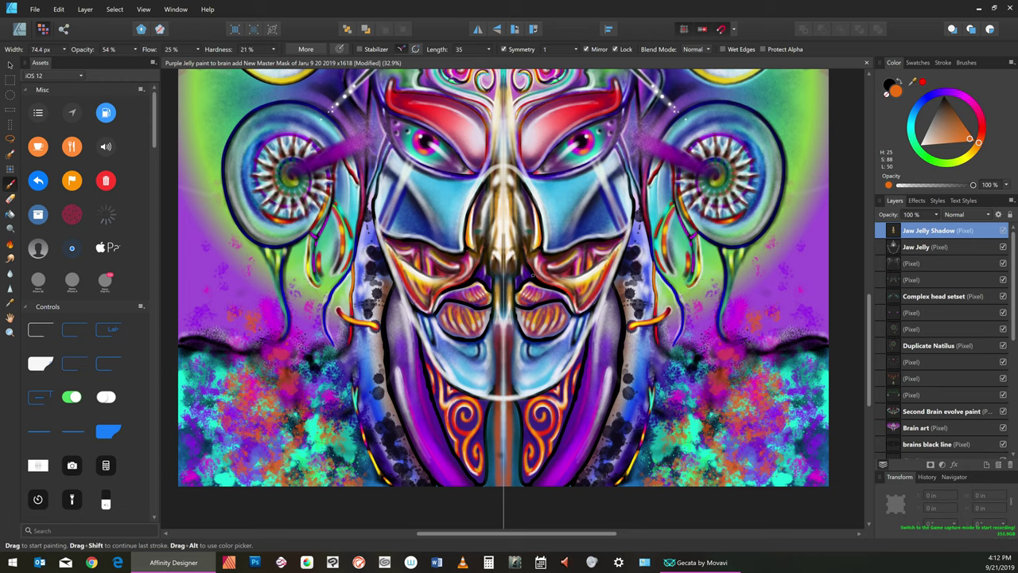
{"action": "left_click", "coordinate": [982, 132]}
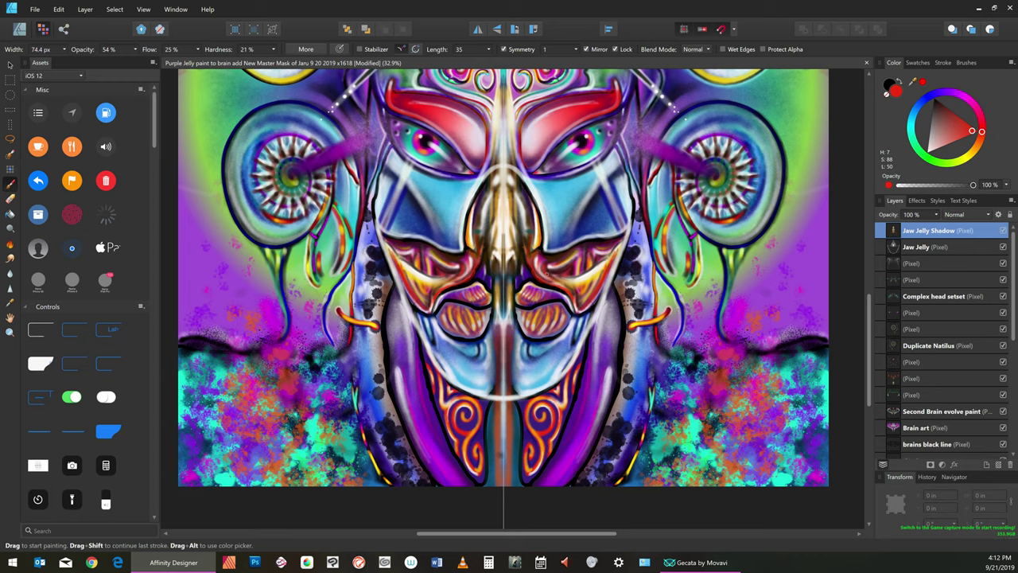
{"action": "left_click", "coordinate": [978, 148]}
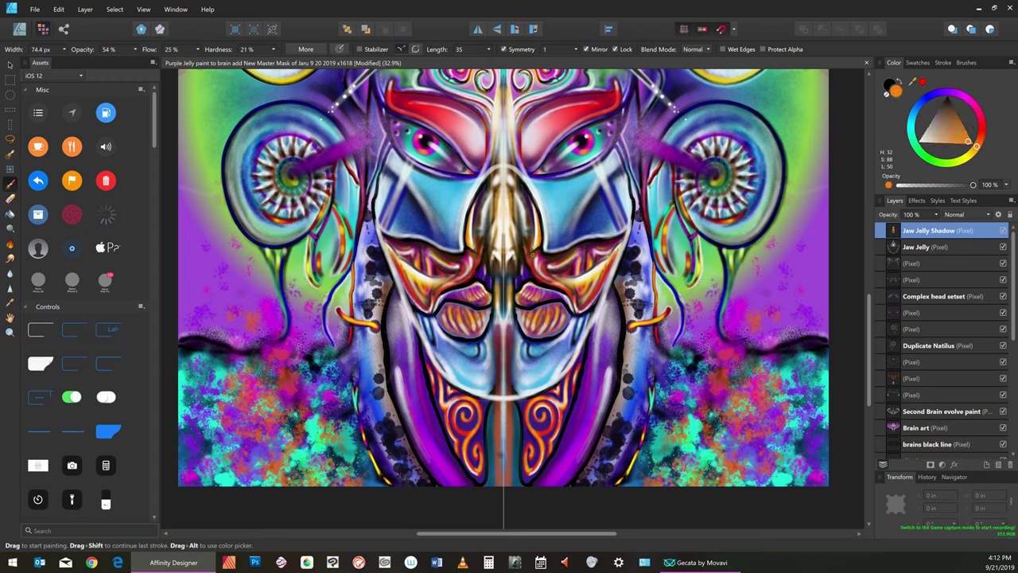
{"action": "left_click_drag", "start_coordinate": [531, 265], "coordinate": [533, 255]}
{"action": "left_click_drag", "start_coordinate": [531, 271], "coordinate": [533, 260]}
{"action": "left_click_drag", "start_coordinate": [533, 262], "coordinate": [533, 275]}
Paint mirrored amber accents with H 41, S 88, L 50 along the lower edges of the nose
{"action": "left_click", "coordinate": [975, 153]}
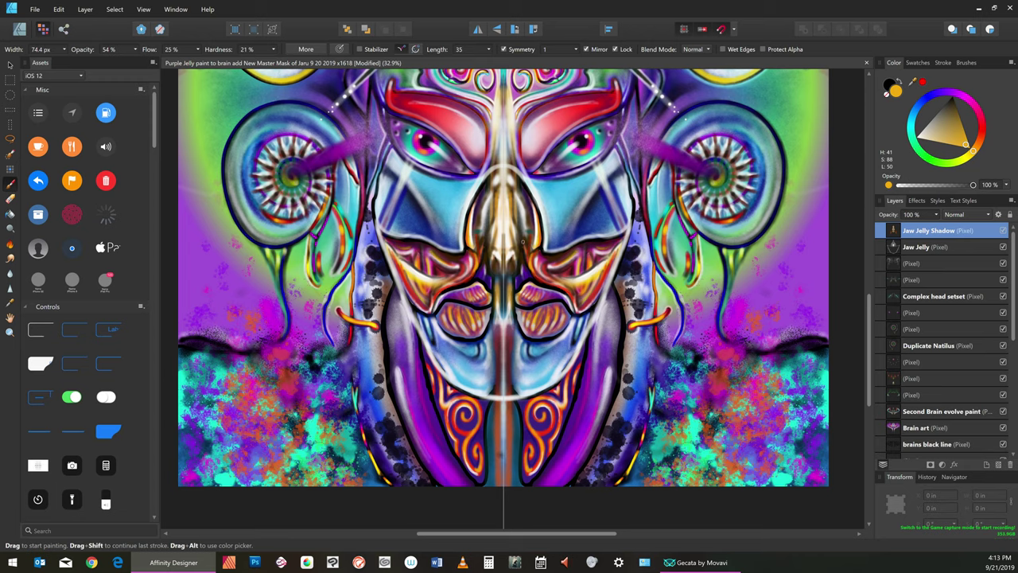
{"action": "left_click", "coordinate": [524, 248]}
{"action": "left_click_drag", "start_coordinate": [531, 243], "coordinate": [530, 231]}
Set the brush colour to dark brown with H 26, S 96, L 14
{"action": "left_click_drag", "start_coordinate": [973, 151], "coordinate": [978, 135]}
{"action": "left_click", "coordinate": [966, 131]}
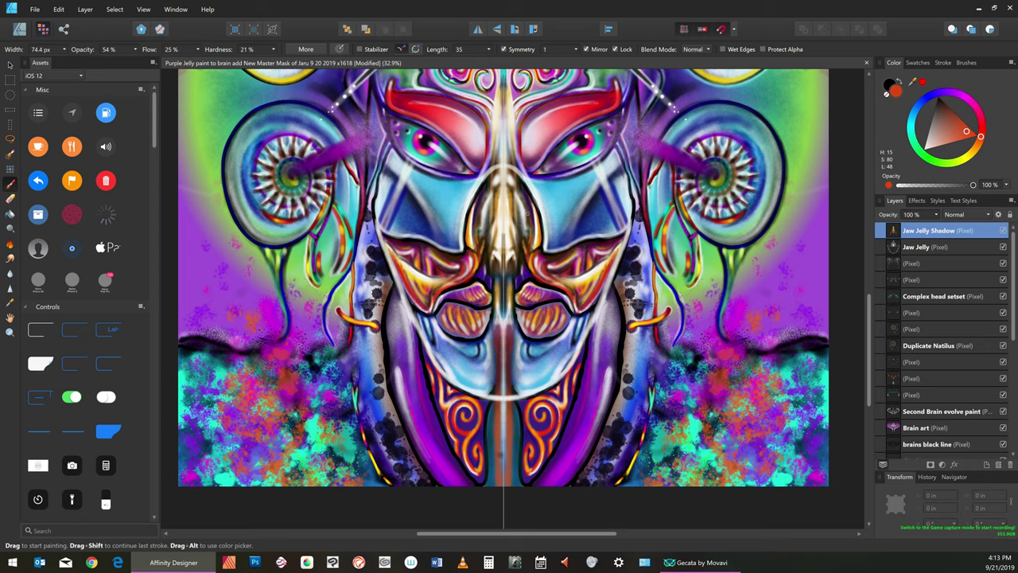
{"action": "left_click_drag", "start_coordinate": [981, 137], "coordinate": [979, 142]}
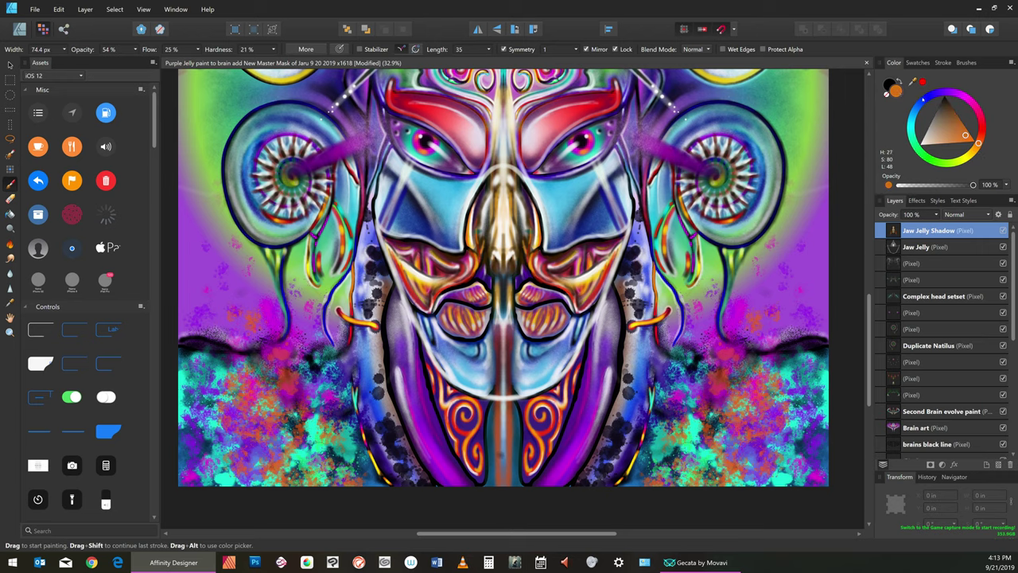
{"action": "double_click", "coordinate": [896, 90]}
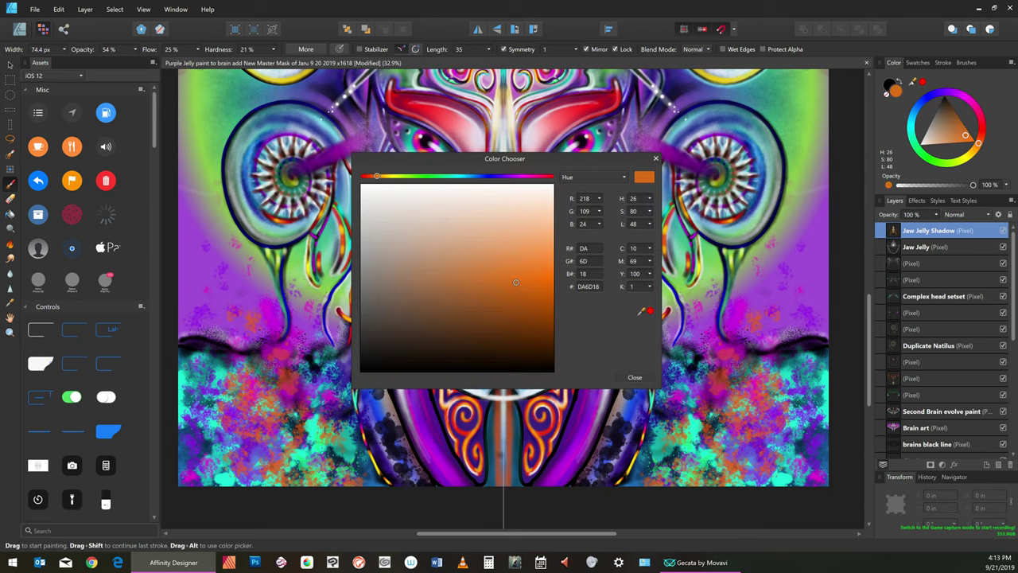
{"action": "left_click", "coordinate": [546, 346]}
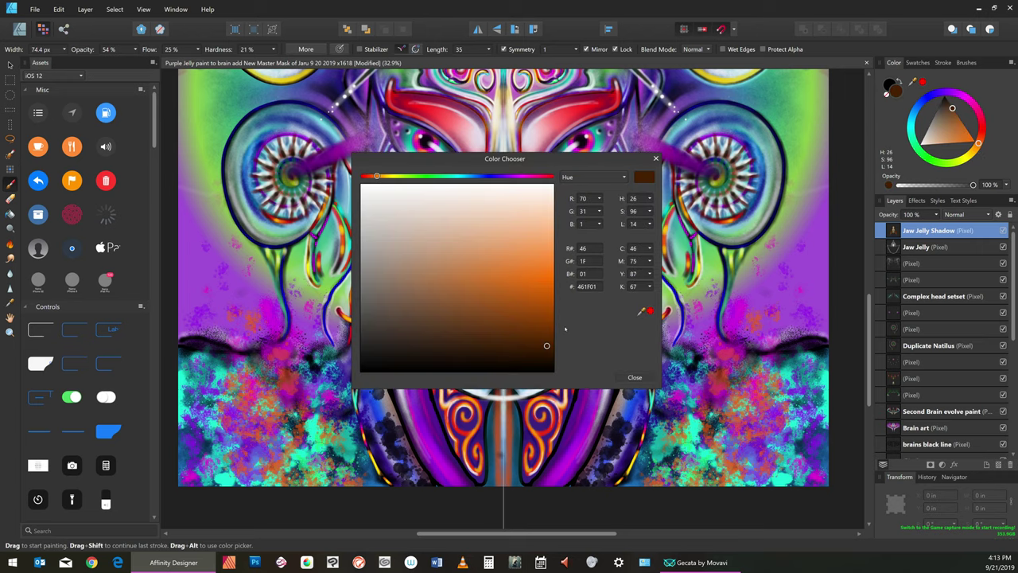
{"action": "left_click", "coordinate": [655, 158]}
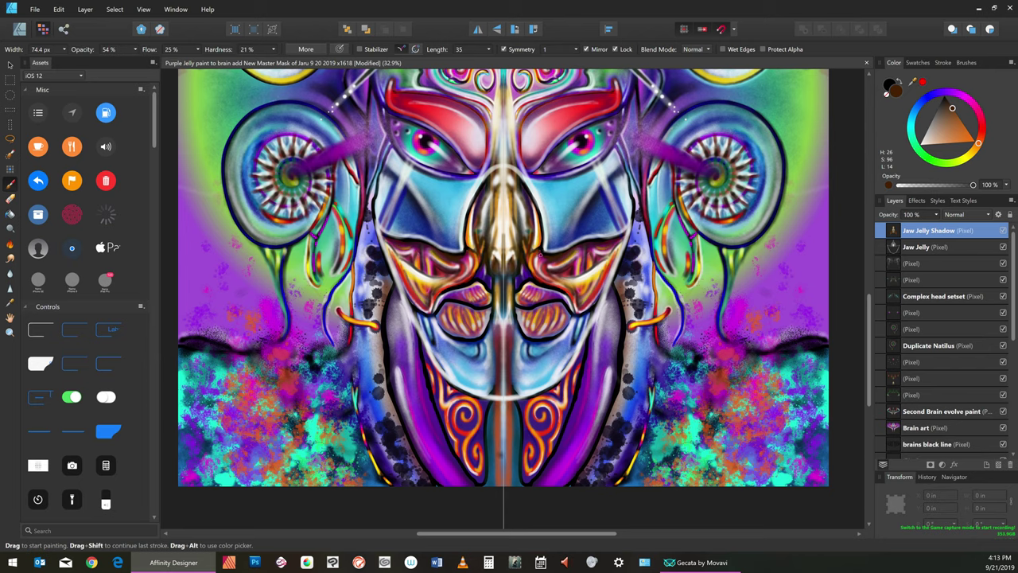
Adjust the brush width to 90.7 px and save the document
{"action": "key", "text": "bracketright"}
{"action": "key", "text": "bracketright"}
{"action": "key", "text": "bracketright"}
{"action": "key", "text": "bracketright"}
{"action": "key", "text": "bracketright"}
{"action": "key", "text": "bracketright"}
{"action": "key", "text": "bracketright"}
{"action": "key", "text": "bracketright"}
{"action": "key", "text": "bracketright"}
{"action": "key", "text": "bracketright"}
{"action": "key", "text": "bracketright"}
{"action": "key", "text": "bracketleft"}
{"action": "key", "text": "bracketleft"}
{"action": "key", "text": "bracketleft"}
{"action": "key", "text": "bracketleft"}
{"action": "key", "text": "bracketleft"}
{"action": "key", "text": "bracketright"}
{"action": "key", "text": "bracketright"}
{"action": "key", "text": "bracketright"}
{"action": "key", "text": "bracketright"}
{"action": "key", "text": "bracketright"}
{"action": "key", "text": "bracketright"}
{"action": "key", "text": "bracketright"}
{"action": "key", "text": "bracketright"}
{"action": "key", "text": "bracketleft"}
{"action": "key", "text": "bracketleft"}
{"action": "key", "text": "bracketleft"}
{"action": "key", "text": "bracketleft"}
{"action": "key", "text": "bracketleft"}
{"action": "key", "text": "bracketleft"}
{"action": "key", "text": "bracketleft"}
{"action": "key", "text": "["}
{"action": "key", "text": "["}
{"action": "left_click", "coordinate": [35, 9]}
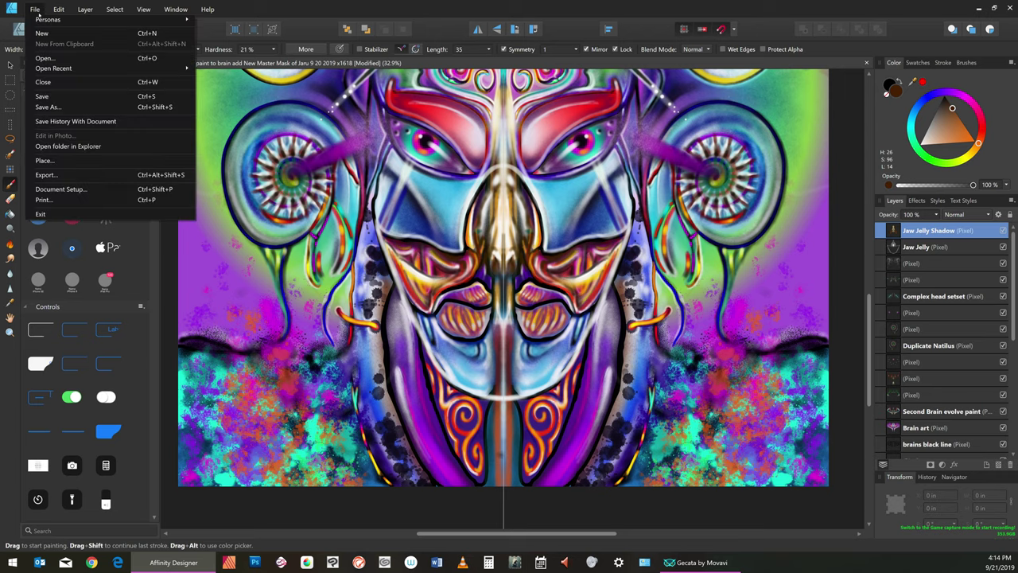
{"action": "left_click", "coordinate": [60, 95]}
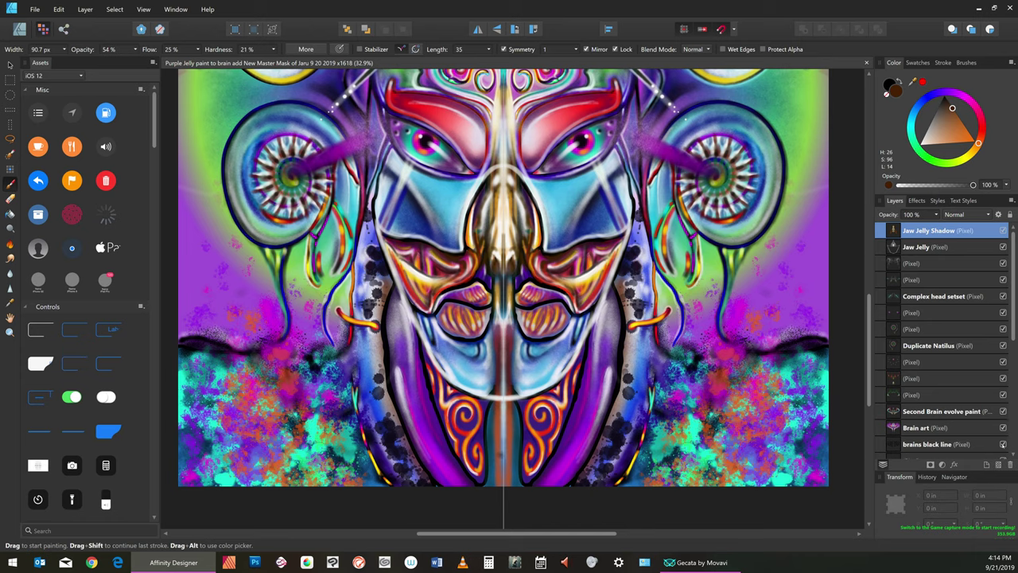
Add a new pixel layer above Jaw Jelly Shadow, name it "Samurai Glass mask" and save the document
{"action": "left_click", "coordinate": [999, 464]}
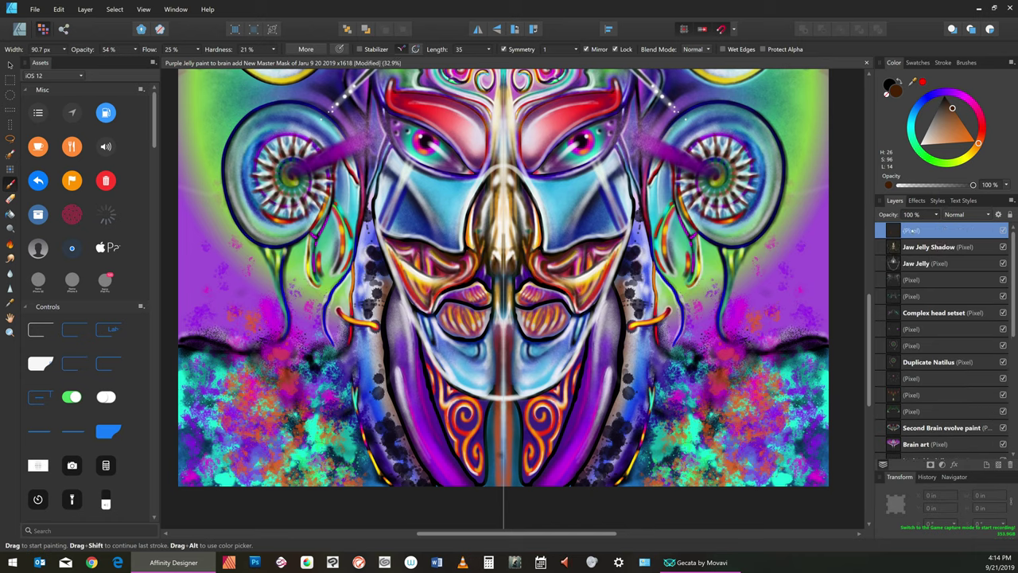
{"action": "double_click", "coordinate": [913, 230]}
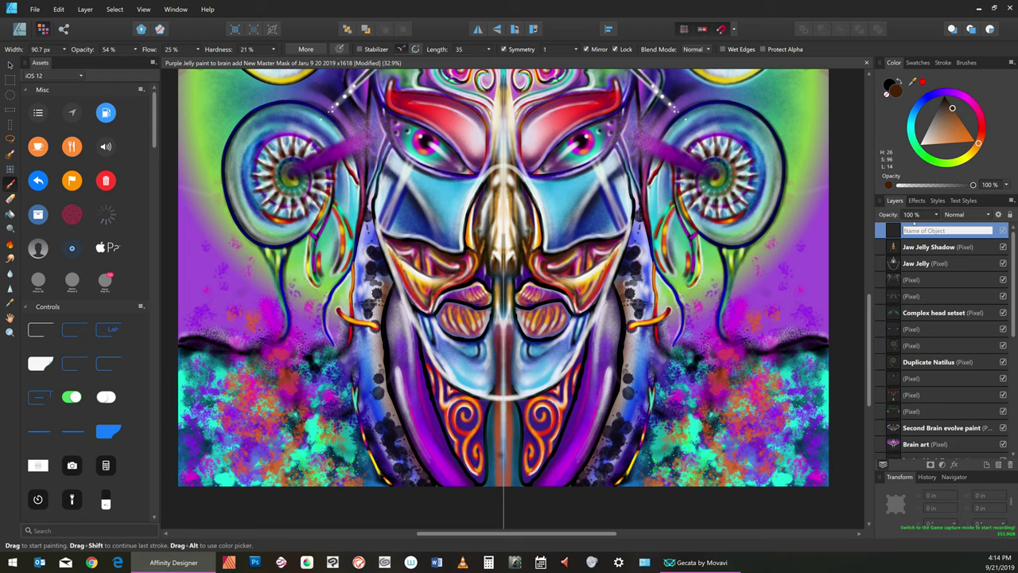
{"action": "type", "text": "Samurai Glass mask"}
{"action": "key", "text": "Return"}
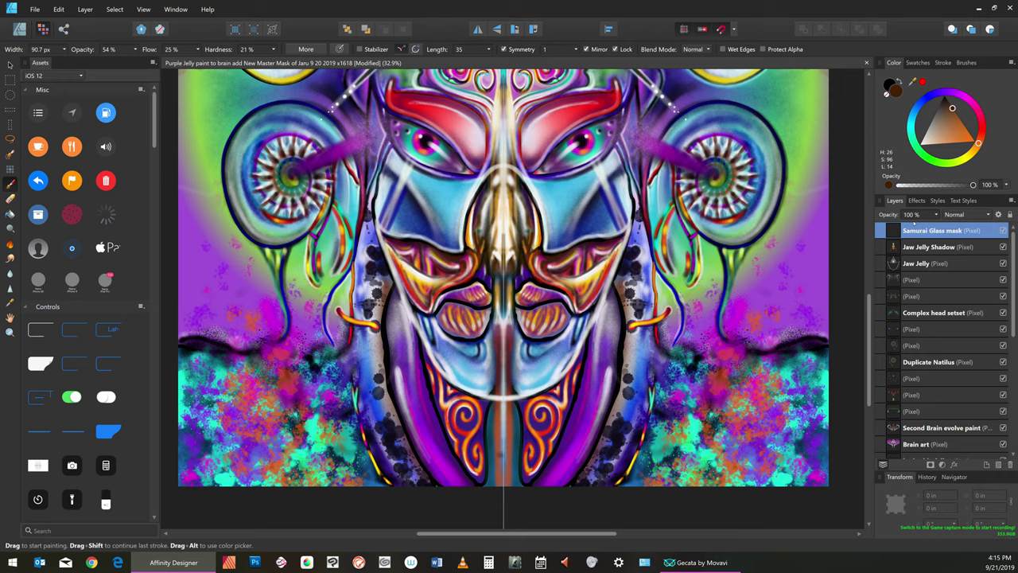
{"action": "left_click", "coordinate": [35, 10]}
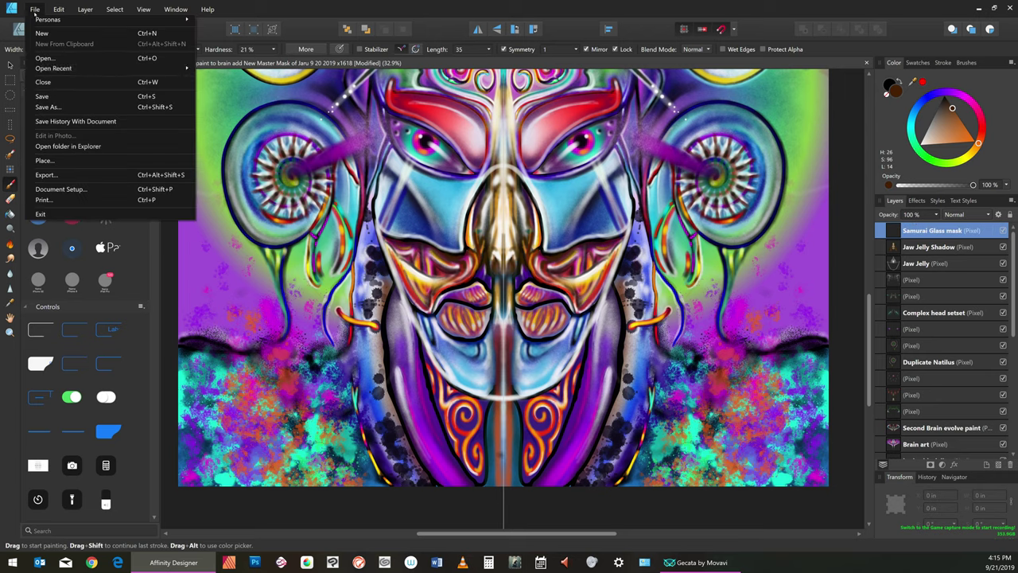
{"action": "left_click", "coordinate": [47, 96]}
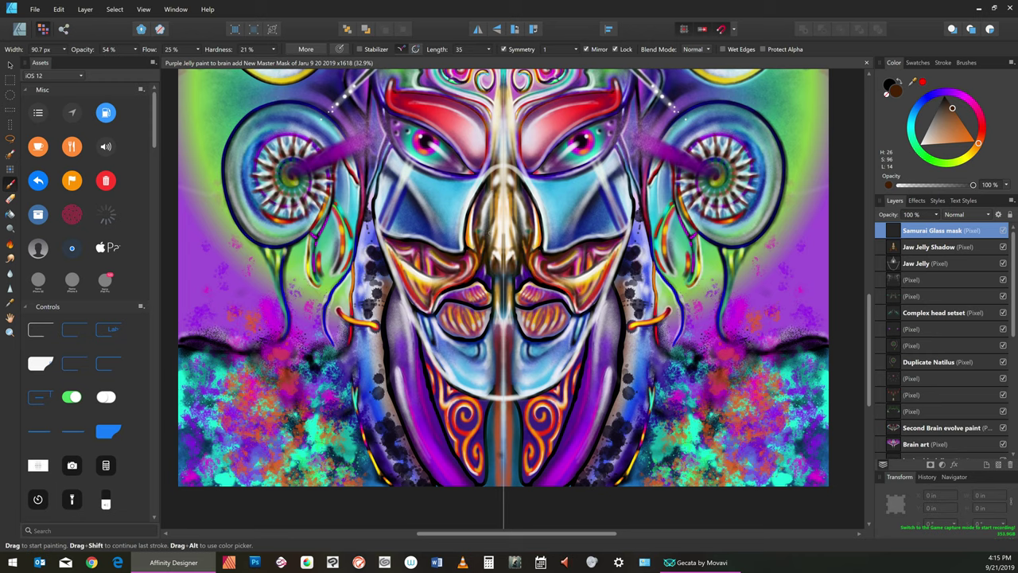
Set up the soft 128 px basic brush in near-white with L 98, 59 % opacity and 24 % hardness
{"action": "left_click", "coordinate": [921, 145]}
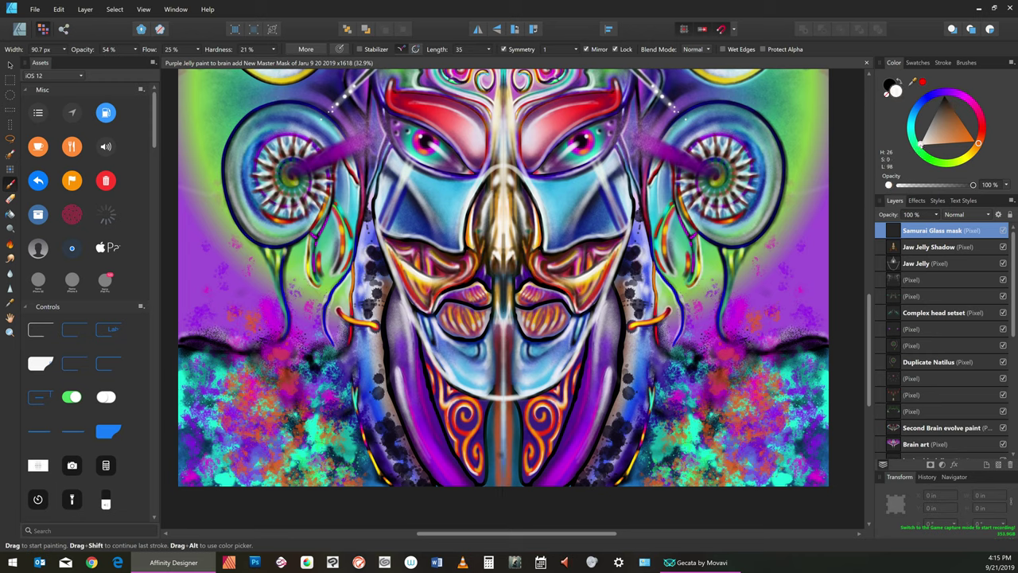
{"action": "left_click", "coordinate": [967, 63]}
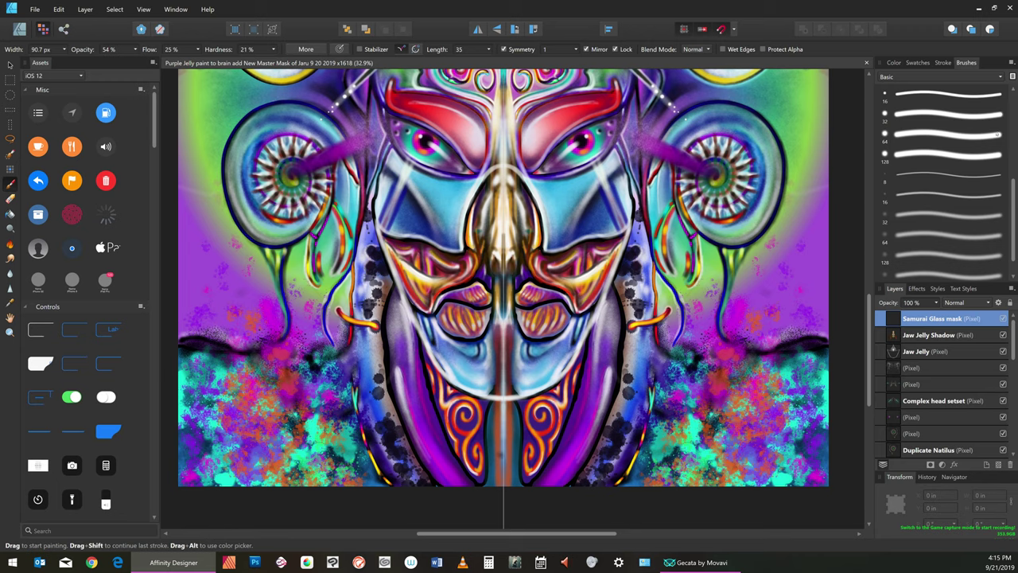
{"action": "left_click", "coordinate": [952, 253]}
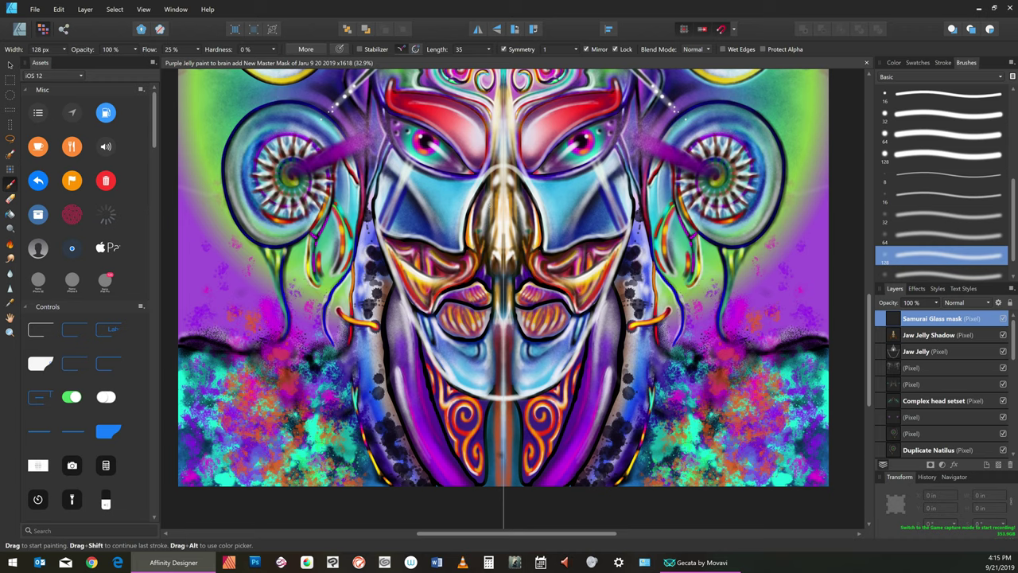
{"action": "left_click", "coordinate": [135, 49]}
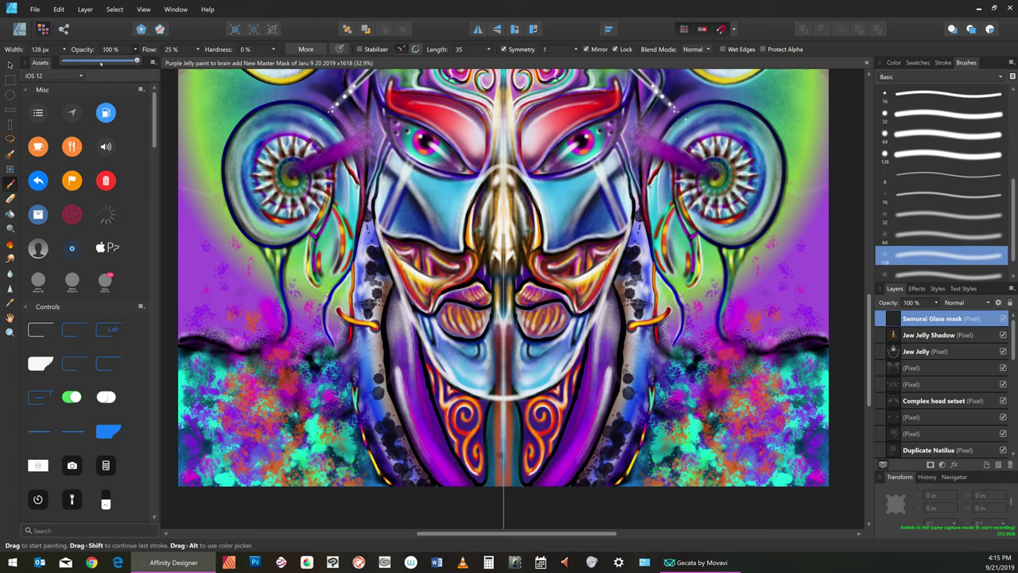
{"action": "left_click", "coordinate": [107, 60]}
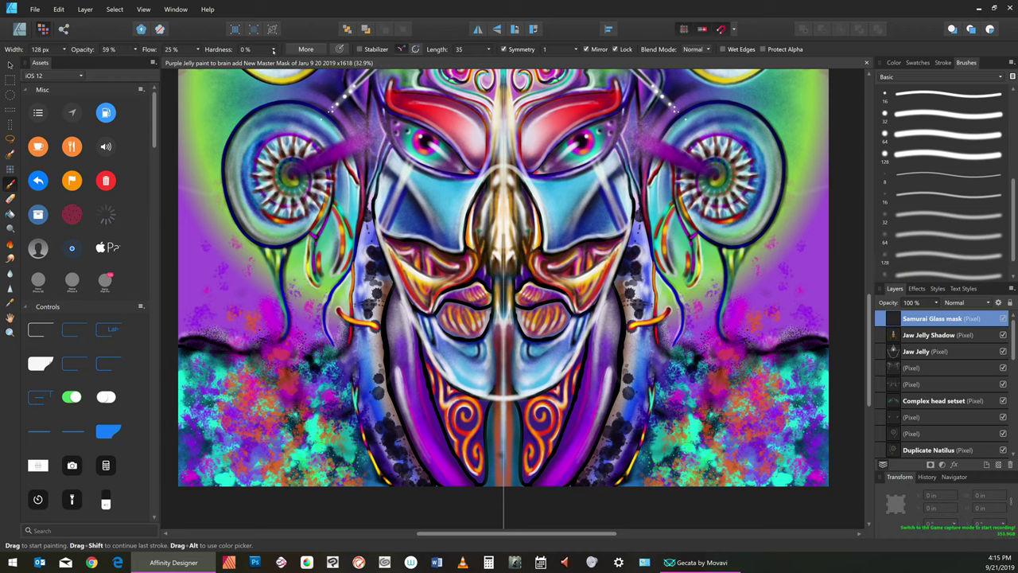
{"action": "left_click", "coordinate": [273, 50]}
{"action": "left_click", "coordinate": [292, 62]}
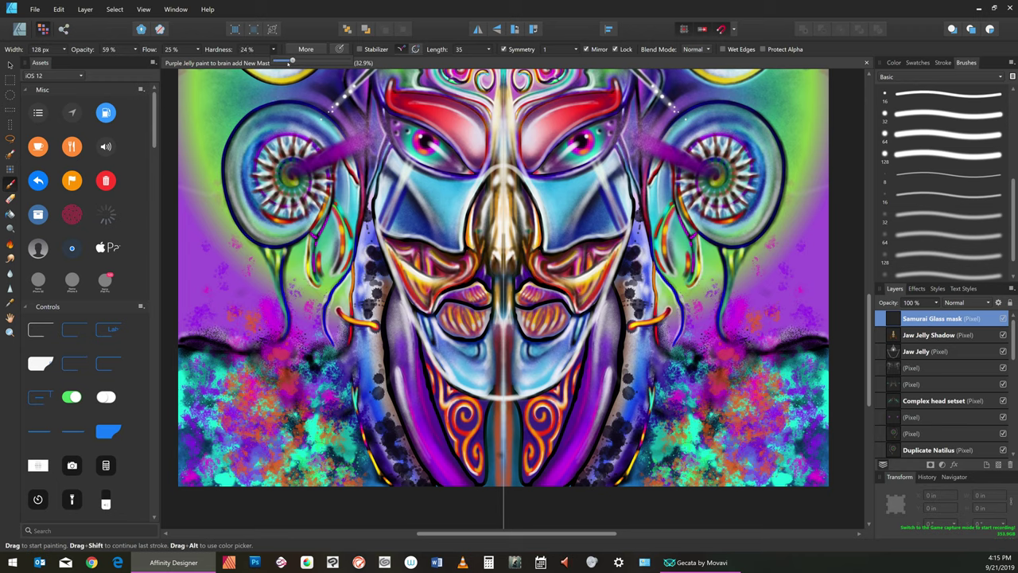
Paint mirrored white highlight strokes from the nose bridge down along the sides of the nose with a 194.7 px brush
{"action": "type", "text": "[[[[[[[[[[["}
{"action": "left_click", "coordinate": [491, 203]}
{"action": "key", "text": "bracketright"}
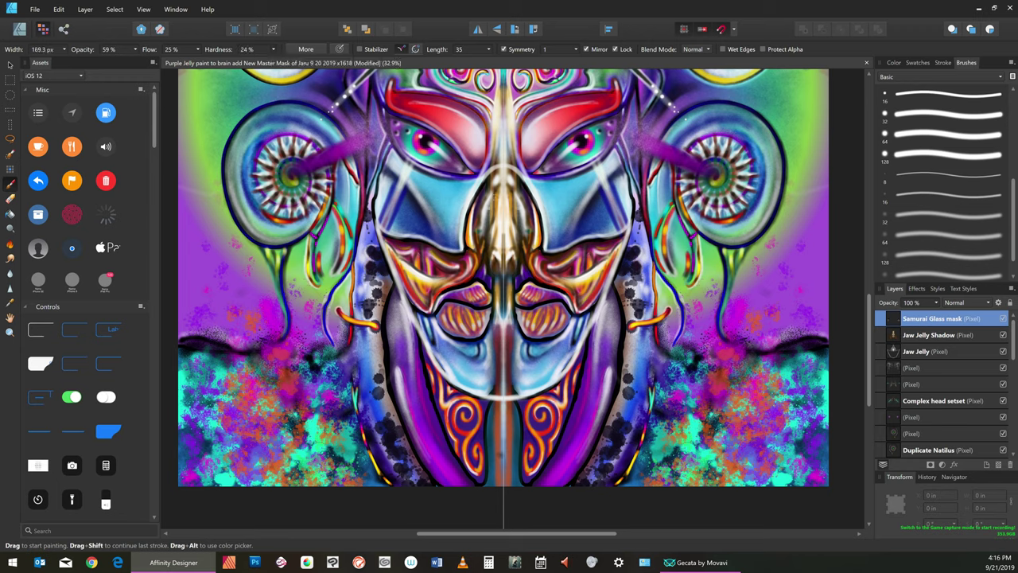
{"action": "key", "text": "bracketright"}
{"action": "left_click", "coordinate": [918, 63]}
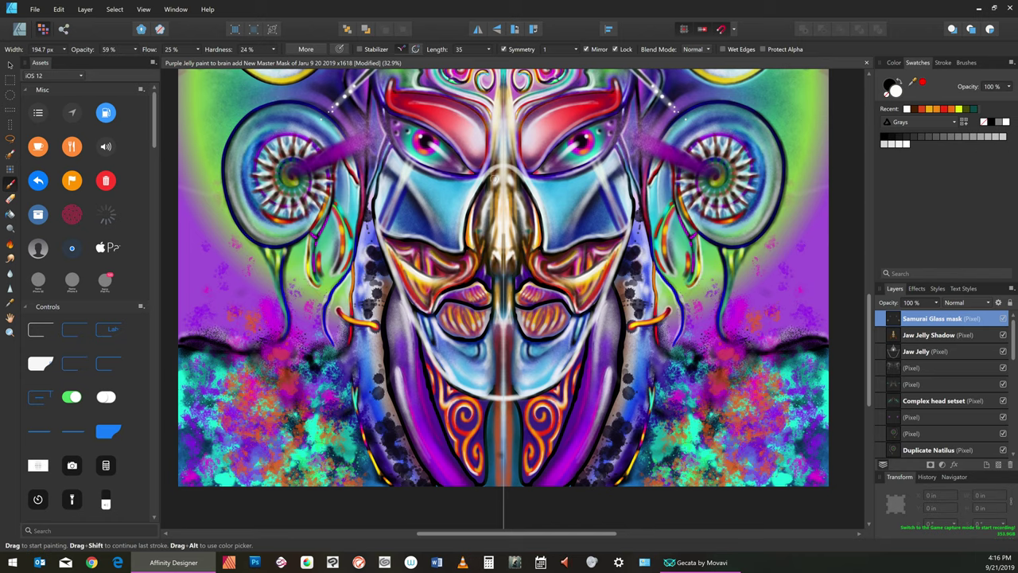
{"action": "left_click_drag", "start_coordinate": [491, 176], "coordinate": [474, 214]}
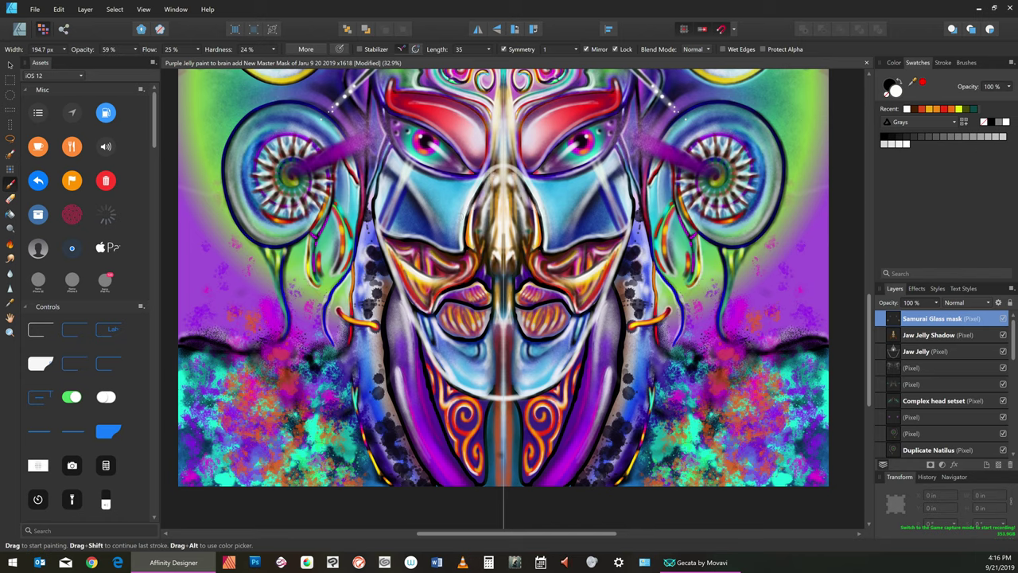
{"action": "left_click_drag", "start_coordinate": [490, 177], "coordinate": [469, 216]}
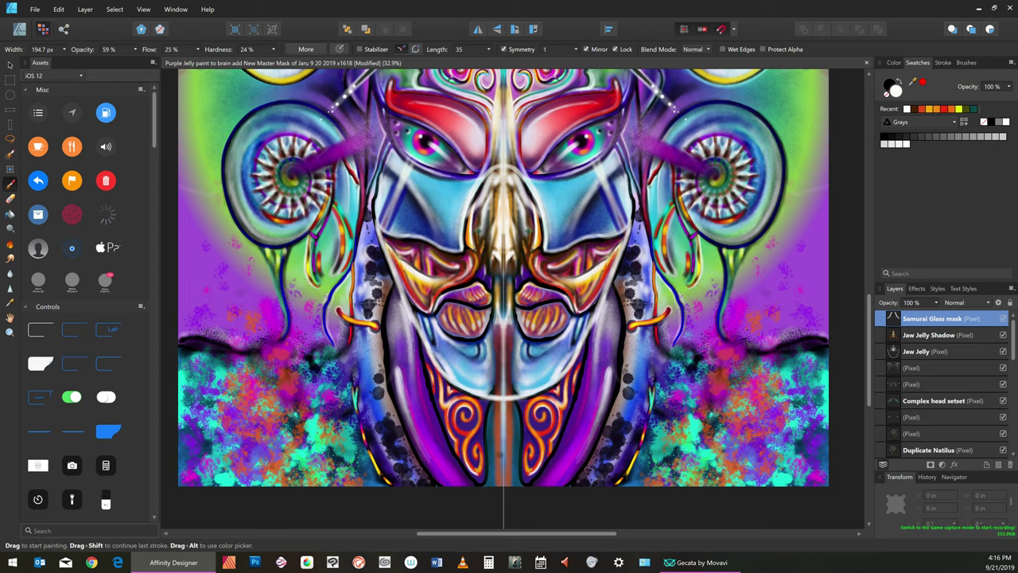
{"action": "mouse_move", "coordinate": [497, 172]}
{"action": "left_mouse_down"}
{"action": "mouse_move", "coordinate": [481, 193]}
{"action": "mouse_move", "coordinate": [527, 191]}
{"action": "mouse_move", "coordinate": [529, 208]}
{"action": "left_mouse_up"}
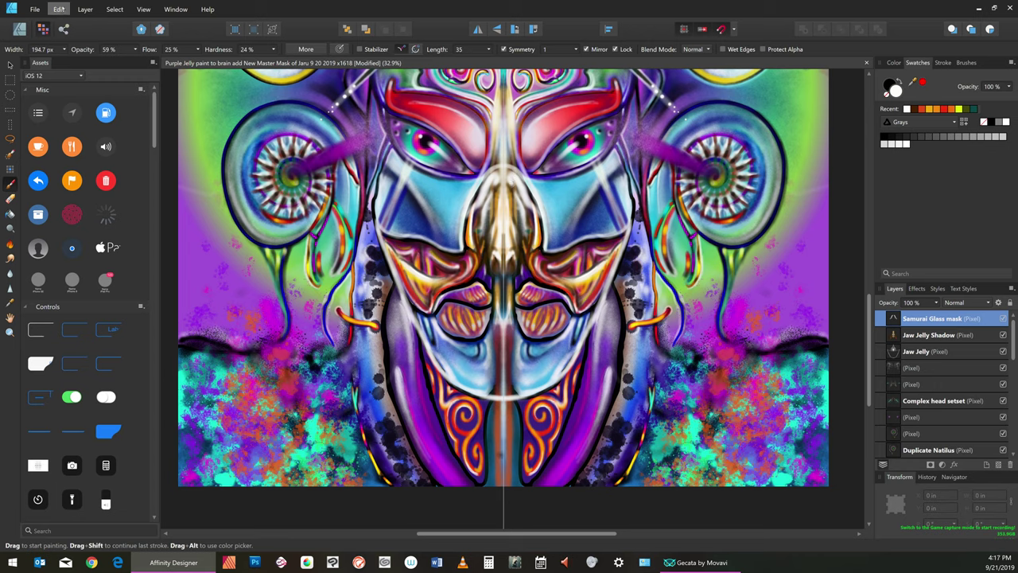
Undo the most recent white brush strokes on the nose and save the document
{"action": "left_click", "coordinate": [54, 9]}
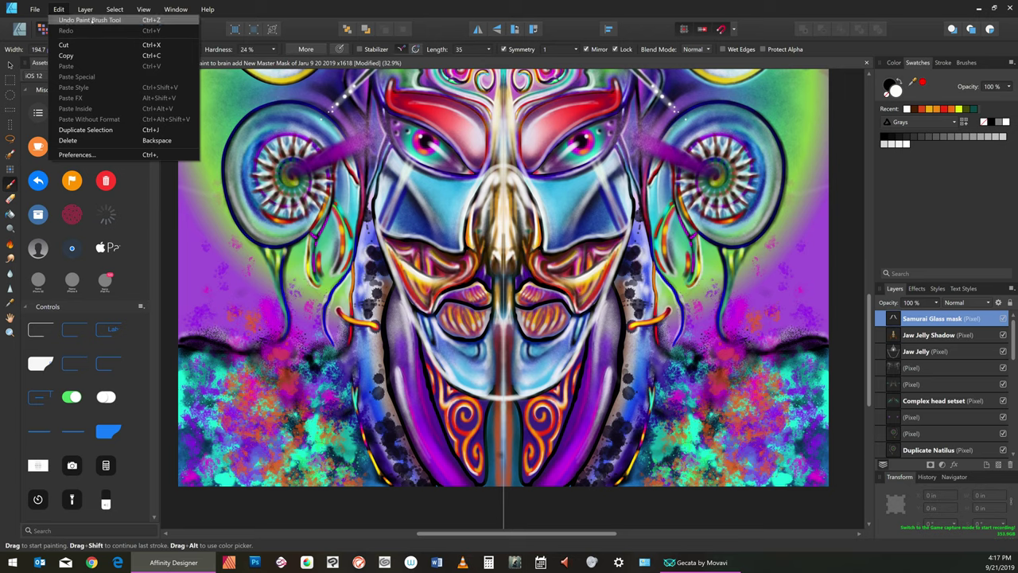
{"action": "left_click", "coordinate": [91, 22]}
{"action": "left_click", "coordinate": [57, 9]}
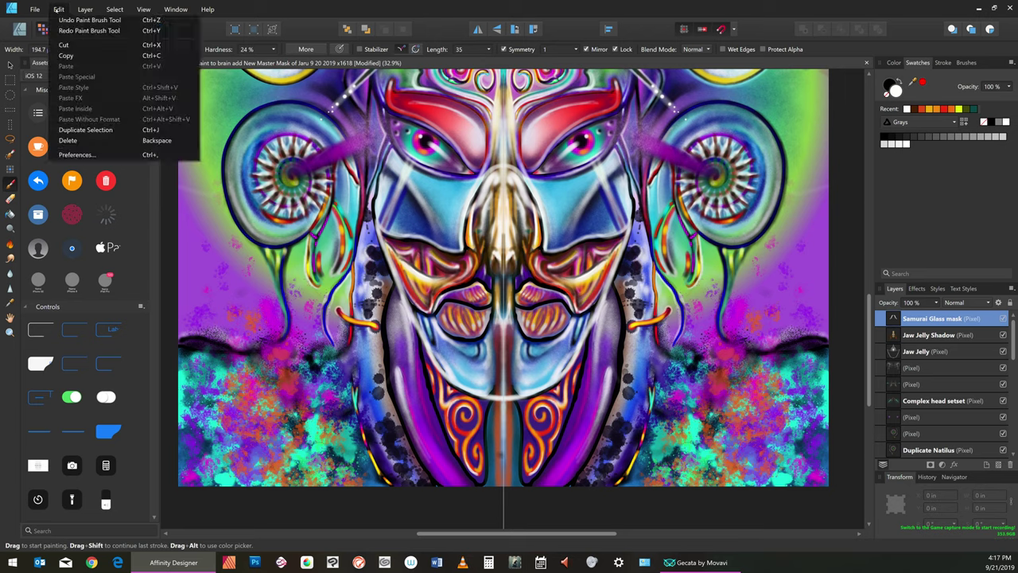
{"action": "left_click", "coordinate": [79, 22]}
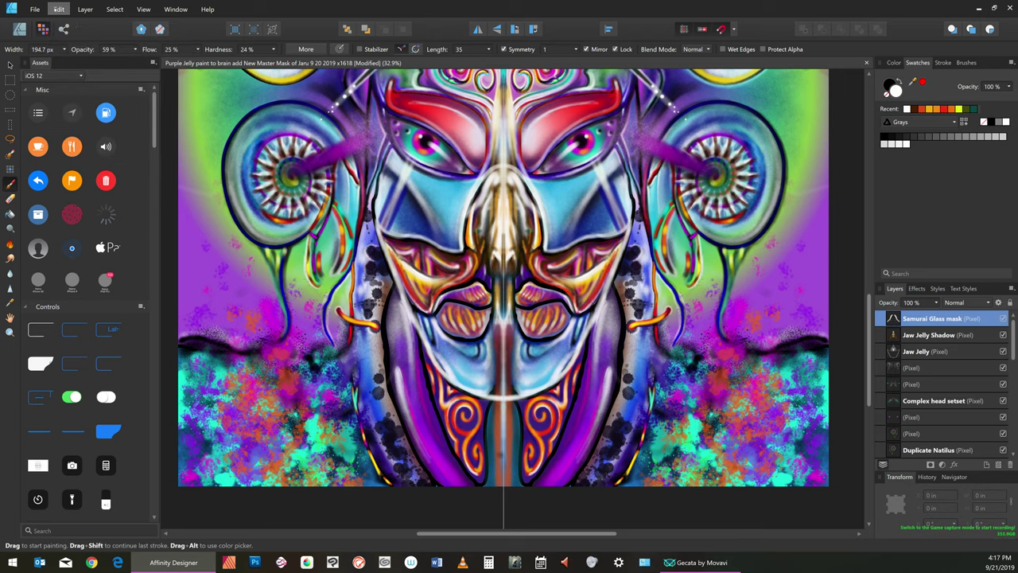
{"action": "left_click", "coordinate": [68, 8]}
{"action": "mouse_move", "coordinate": [83, 10]}
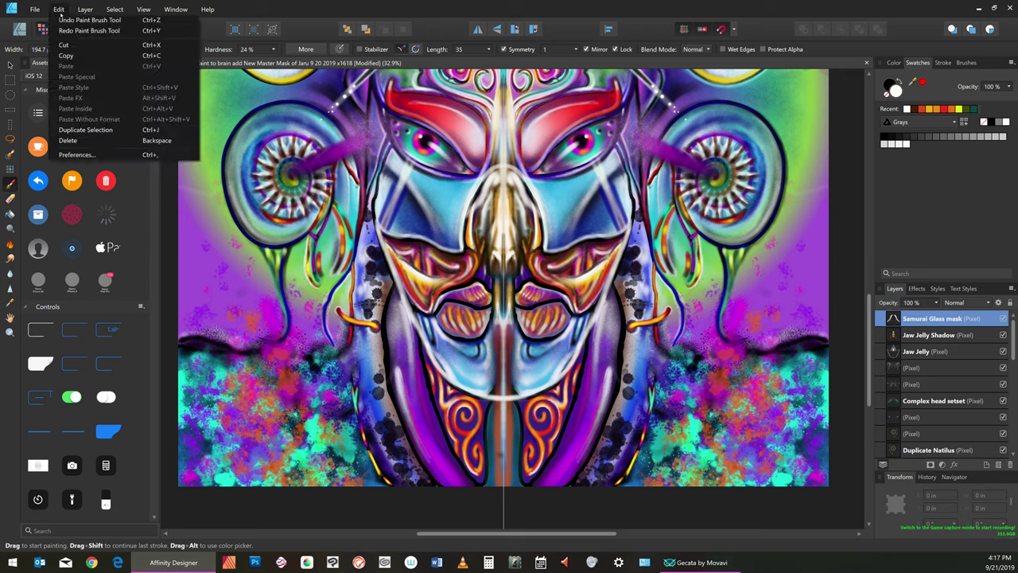
{"action": "left_click", "coordinate": [80, 21]}
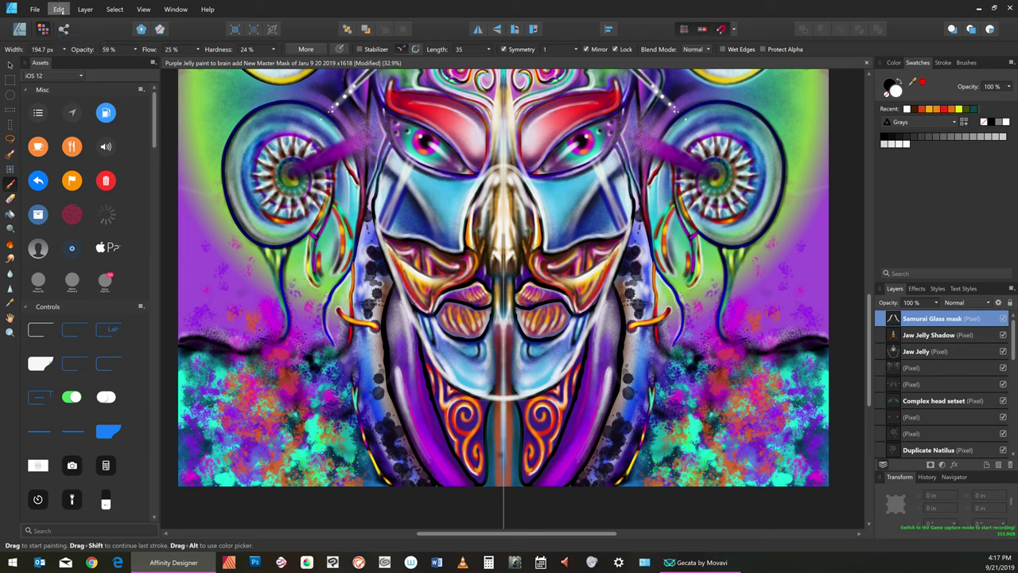
{"action": "left_click", "coordinate": [59, 10]}
{"action": "left_click", "coordinate": [68, 22]}
{"action": "left_click", "coordinate": [59, 9]}
{"action": "left_click", "coordinate": [69, 22]}
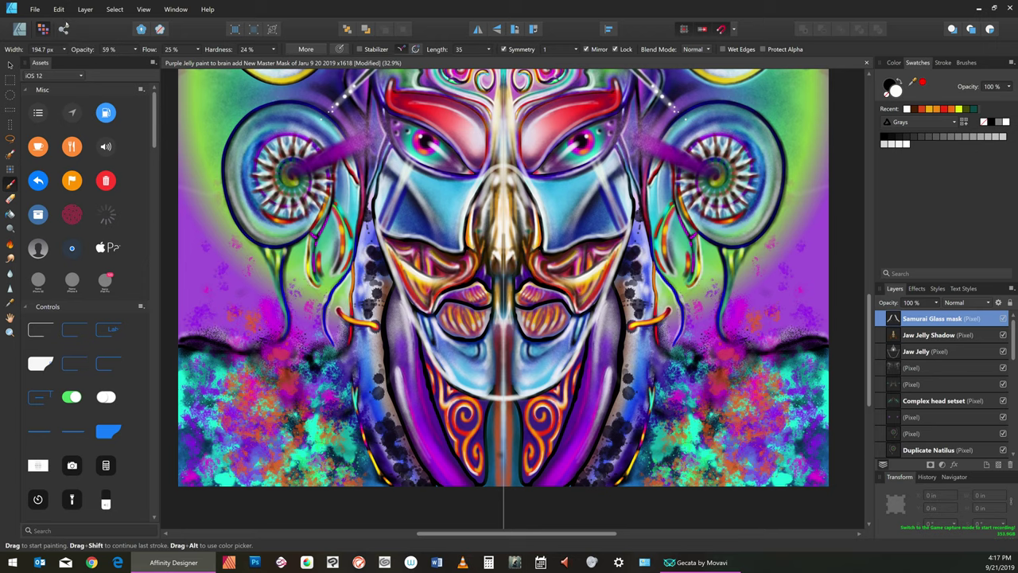
{"action": "left_click", "coordinate": [59, 10]}
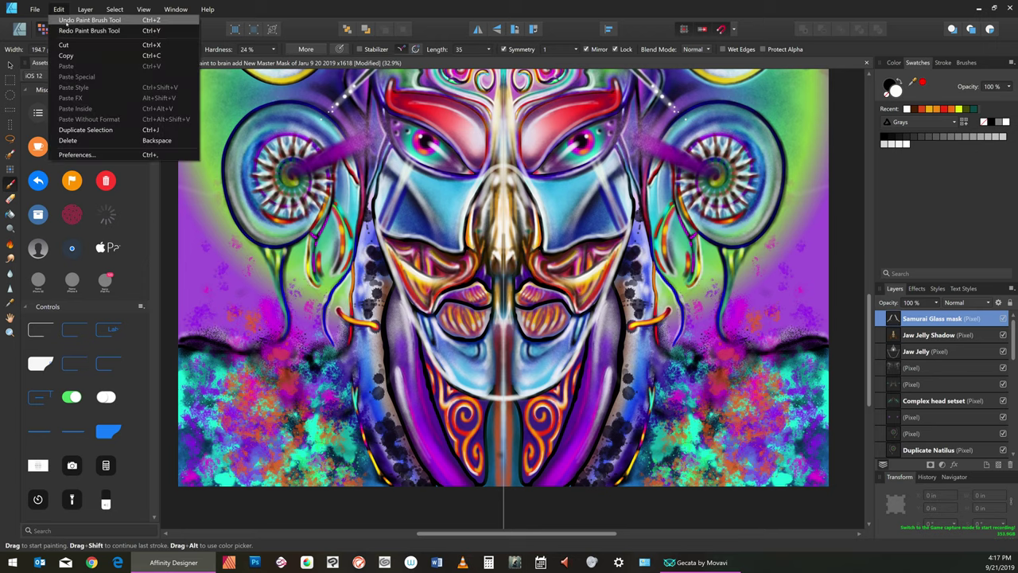
{"action": "left_click", "coordinate": [63, 19]}
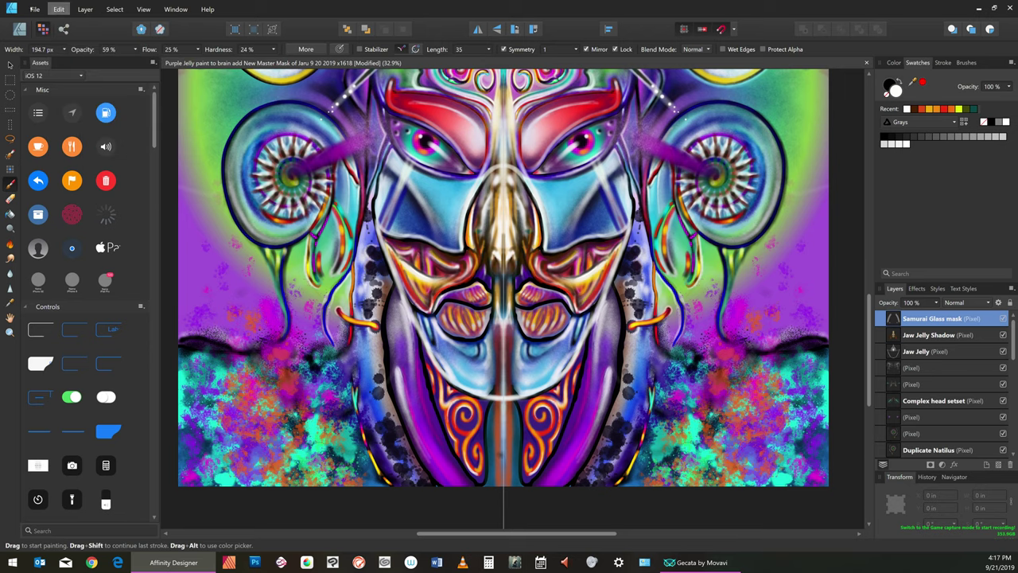
{"action": "left_click", "coordinate": [35, 9]}
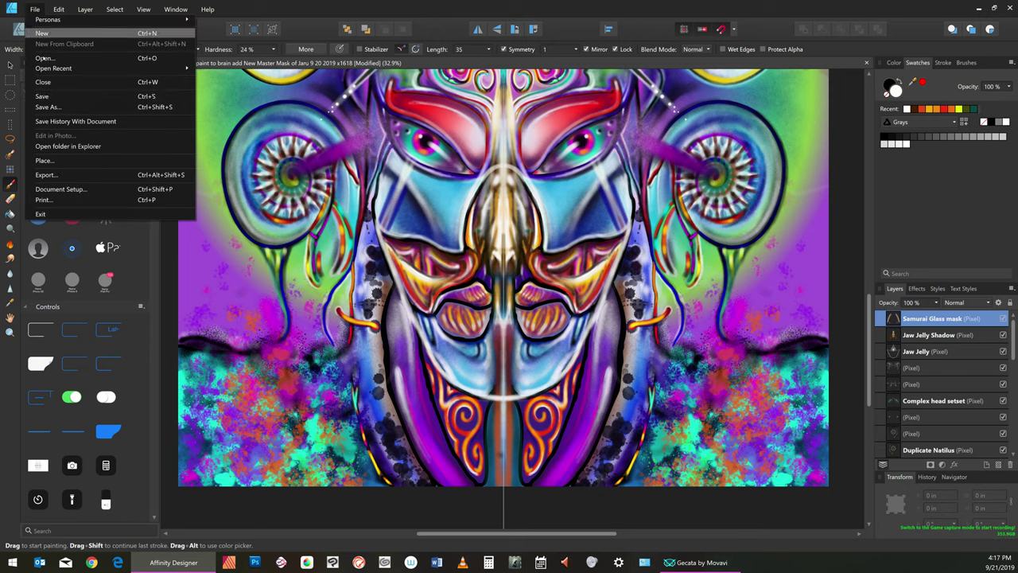
{"action": "left_click", "coordinate": [53, 97]}
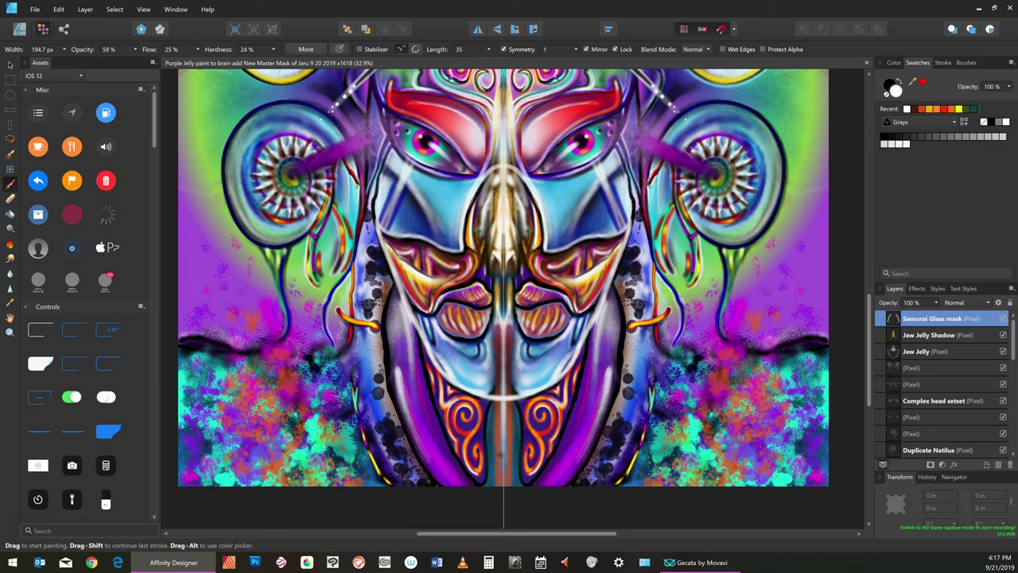
Set the brush width to 276.5 px and its colour to light blue with H 210, S 77, L 64
{"action": "key", "text": "bracketright"}
{"action": "key", "text": "bracketright"}
{"action": "key", "text": "bracketright"}
{"action": "key", "text": "bracketleft"}
{"action": "left_click", "coordinate": [905, 61]}
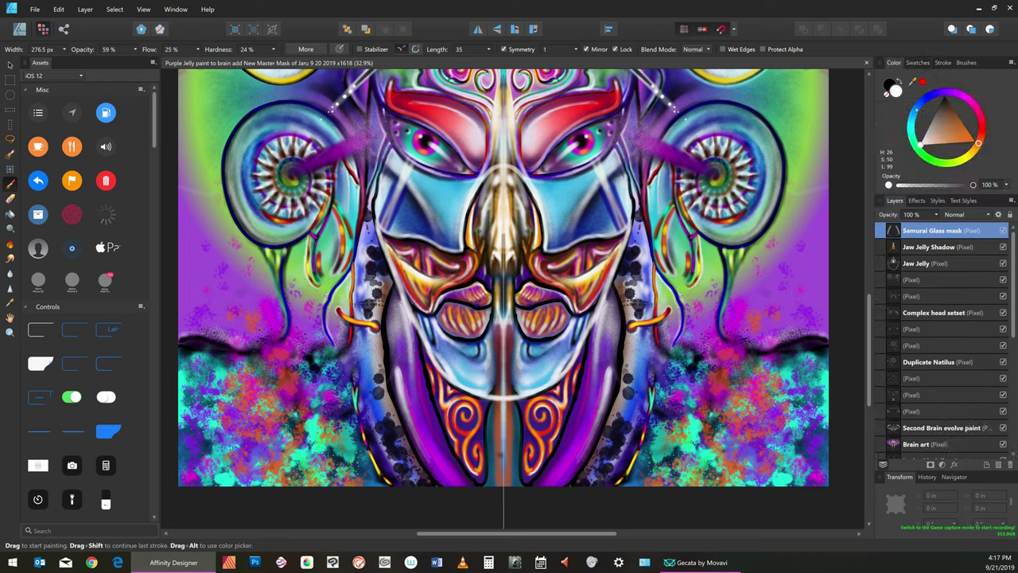
{"action": "left_click", "coordinate": [917, 110]}
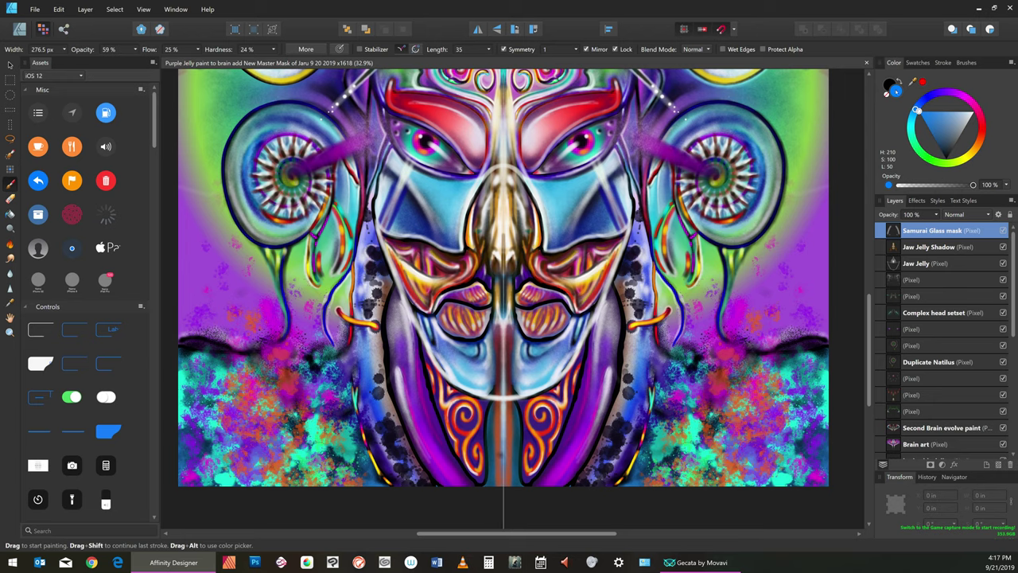
{"action": "double_click", "coordinate": [897, 91]}
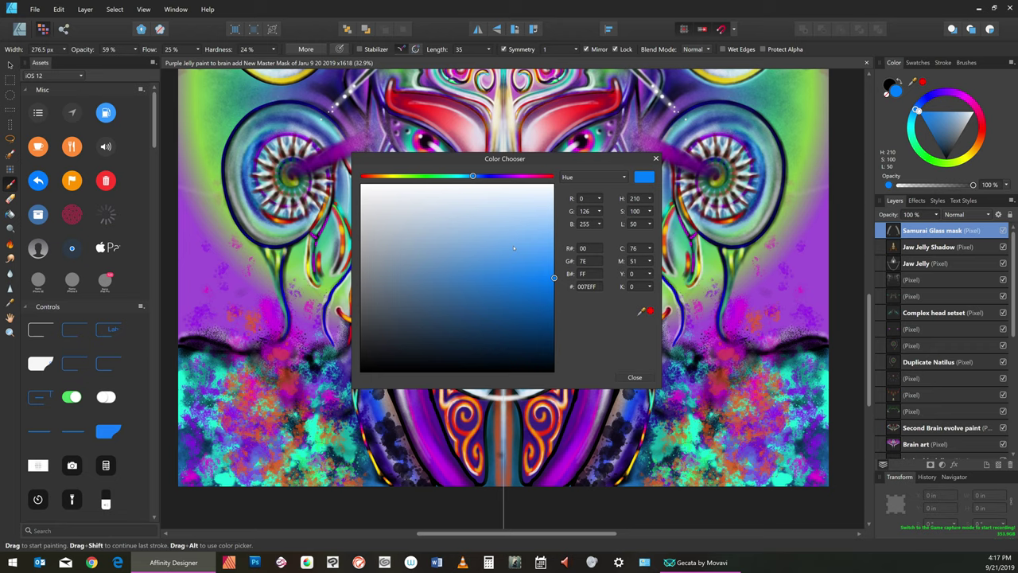
{"action": "left_click", "coordinate": [509, 251]}
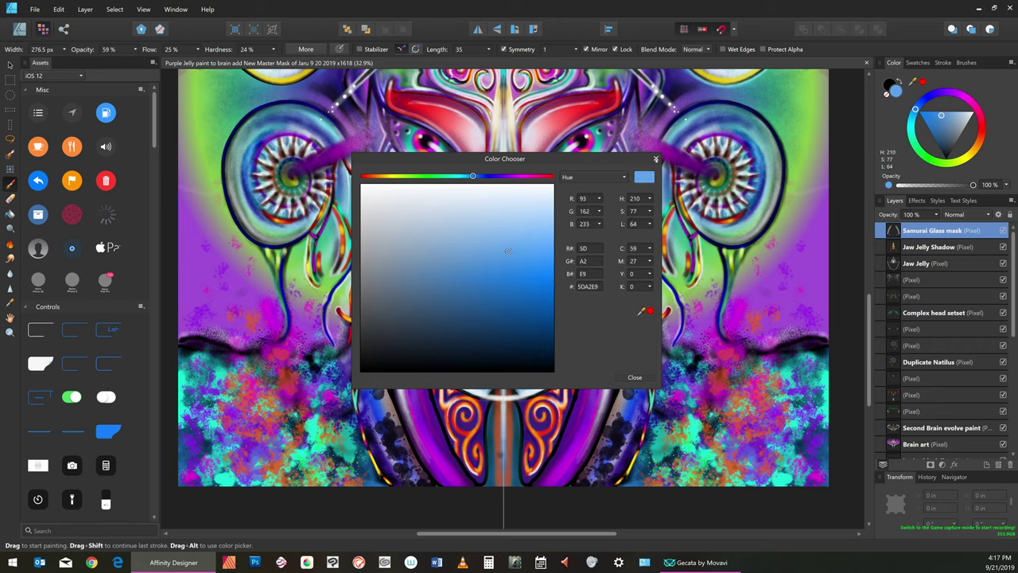
{"action": "left_click", "coordinate": [655, 159]}
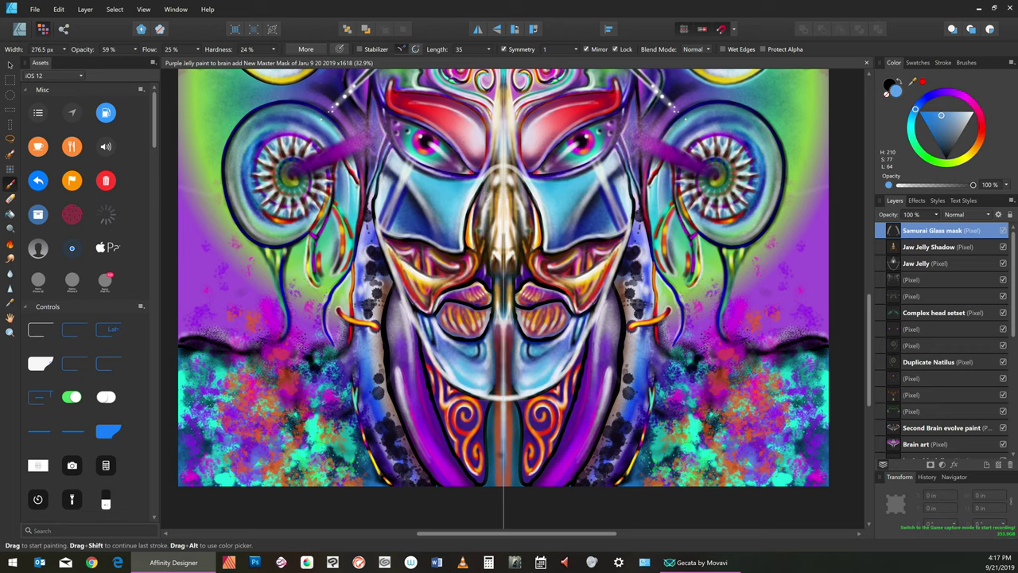
Paint mirrored light-blue strokes down the sides of the nose, adjusting the brush width to 178.9 px
{"action": "key", "text": "bracketleft"}
{"action": "key", "text": "bracketleft"}
{"action": "key", "text": "bracketleft"}
{"action": "key", "text": "bracketleft"}
{"action": "key", "text": "bracketleft"}
{"action": "left_click_drag", "start_coordinate": [481, 208], "coordinate": [477, 223]}
{"action": "key", "text": "bracketright"}
{"action": "key", "text": "bracketright"}
{"action": "key", "text": "bracketright"}
{"action": "key", "text": "bracketleft"}
{"action": "key", "text": "bracketleft"}
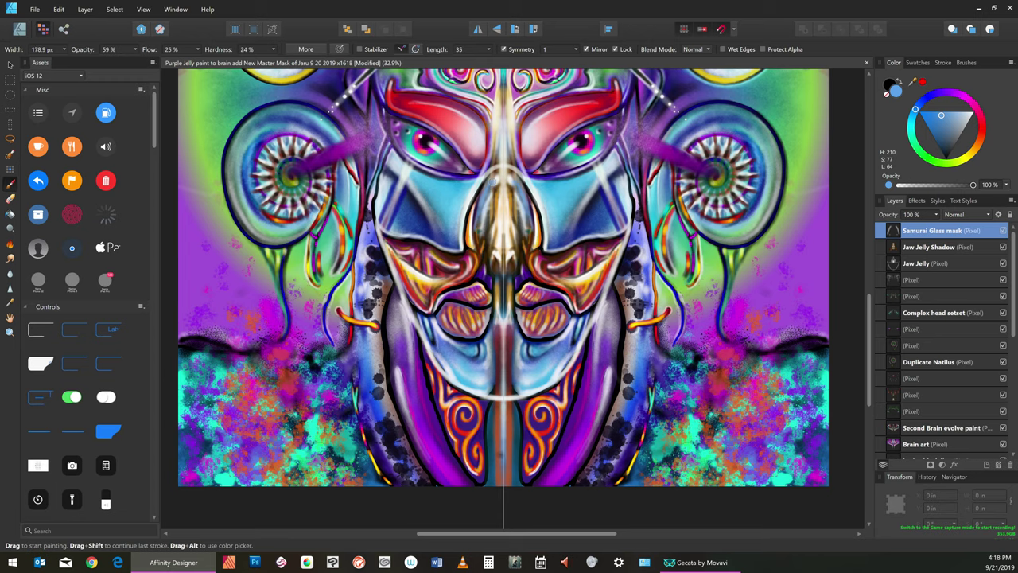
Paint a mirrored light-blue tint over the nose arch and sides, enlarging the brush to 603.2 px
{"action": "key", "text": "bracketright"}
{"action": "key", "text": "bracketright"}
{"action": "key", "text": "bracketright"}
{"action": "key", "text": "bracketright"}
{"action": "key", "text": "bracketright"}
{"action": "key", "text": "bracketright"}
{"action": "key", "text": "bracketright"}
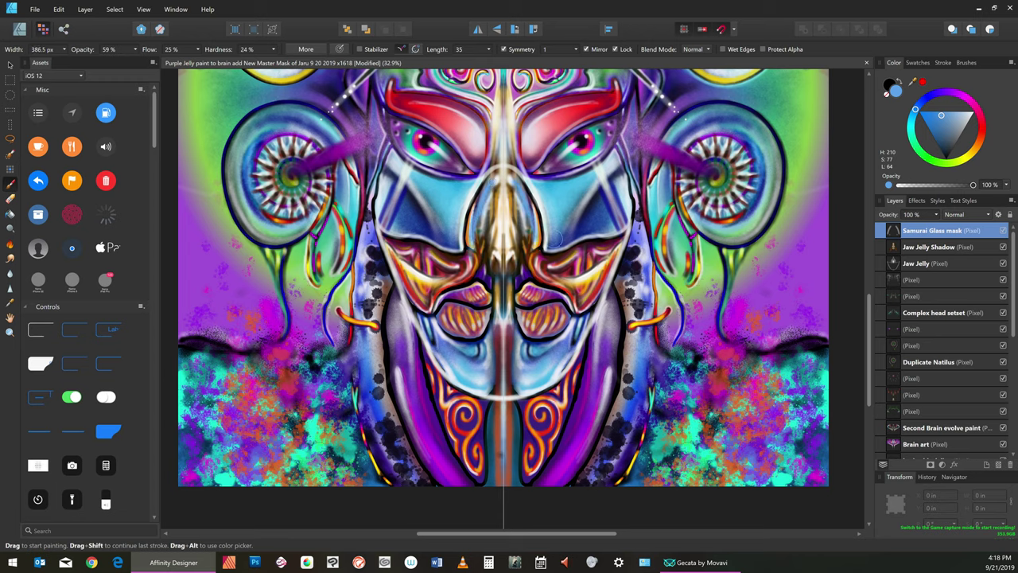
{"action": "key", "text": "bracketright"}
{"action": "key", "text": "bracketright"}
{"action": "key", "text": "bracketleft"}
{"action": "key", "text": "bracketleft"}
{"action": "key", "text": "bracketleft"}
{"action": "key", "text": "bracketright"}
{"action": "key", "text": "bracketright"}
{"action": "key", "text": "bracketright"}
{"action": "key", "text": "bracketright"}
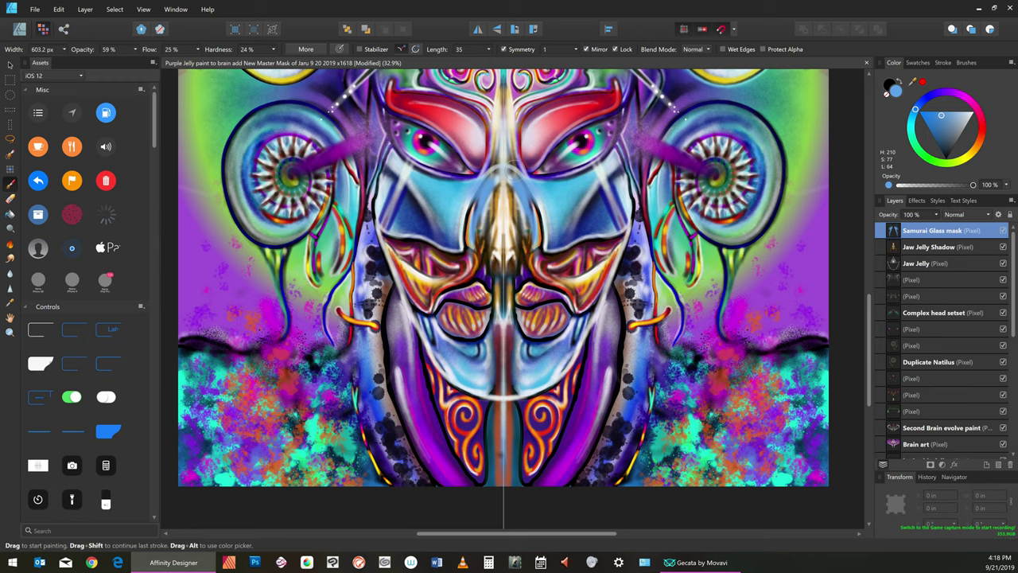
Set the brush colour to pinkish red with H 350, S 77, L 64 and its width to 161.2 px
{"action": "left_click", "coordinate": [981, 121]}
{"action": "key", "text": "bracketleft"}
{"action": "key", "text": "bracketleft"}
{"action": "key", "text": "bracketright"}
{"action": "key", "text": "bracketright"}
{"action": "key", "text": "bracketright"}
{"action": "key", "text": "bracketright"}
{"action": "key", "text": "bracketleft"}
{"action": "key", "text": "bracketleft"}
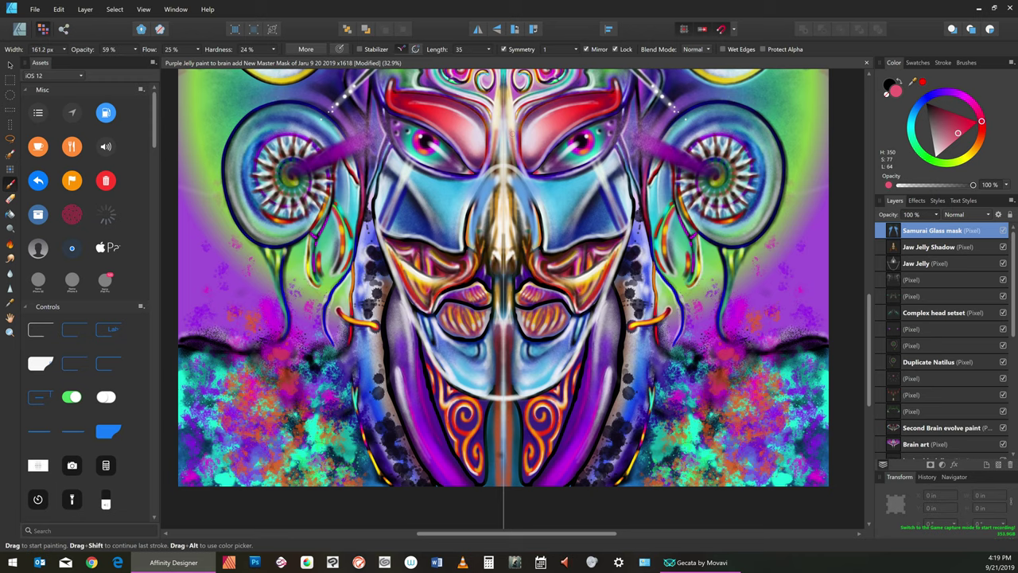
Set the brush to 185.4 px and dark red with H 350, S 92, L 21, and shade the nose bridge between the eyes
{"action": "key", "text": "bracketright"}
{"action": "left_click", "coordinate": [972, 123]}
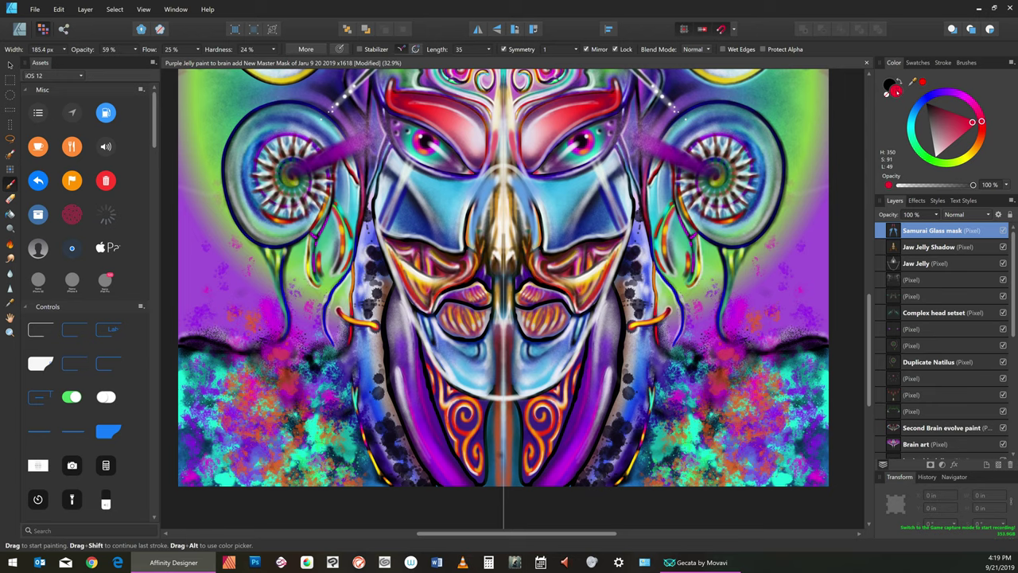
{"action": "double_click", "coordinate": [897, 93]}
{"action": "left_click", "coordinate": [539, 332]}
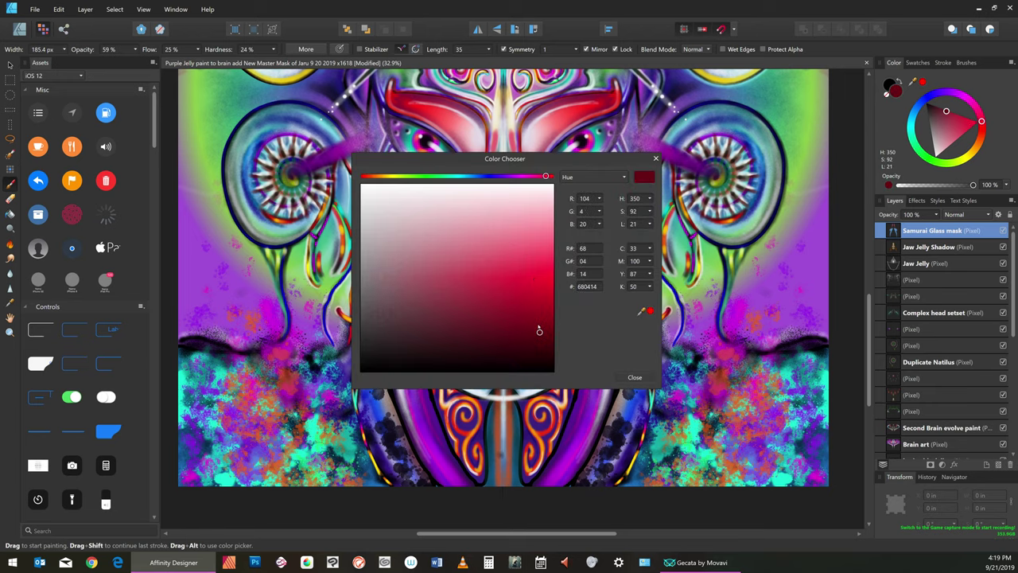
{"action": "left_click", "coordinate": [656, 159]}
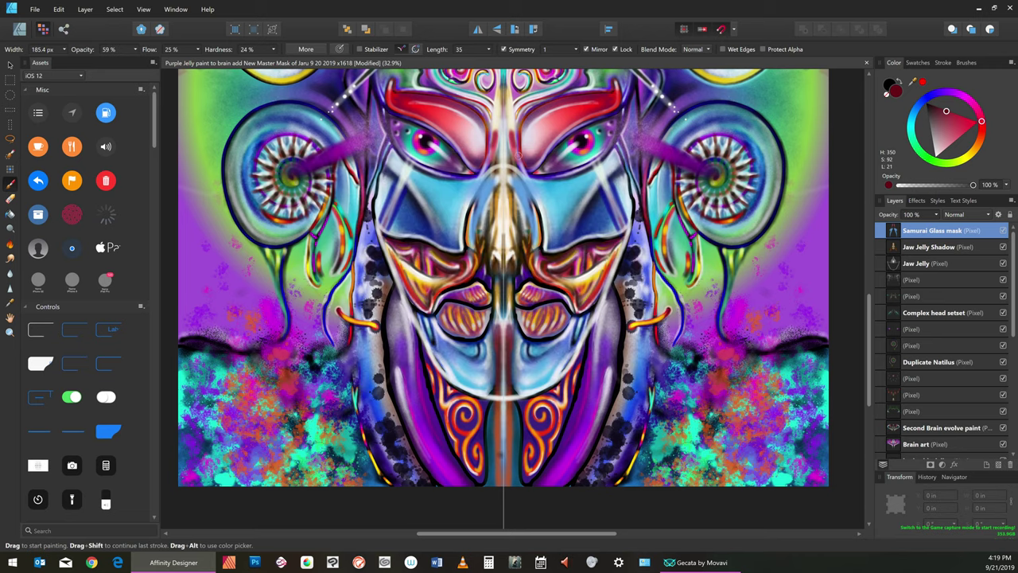
{"action": "left_click_drag", "start_coordinate": [513, 140], "coordinate": [517, 173]}
Paint near-white highlights with H 350, S 3, L 94 on the nose bridge, adjusting the brush width to 65.7 px
{"action": "left_click", "coordinate": [935, 154]}
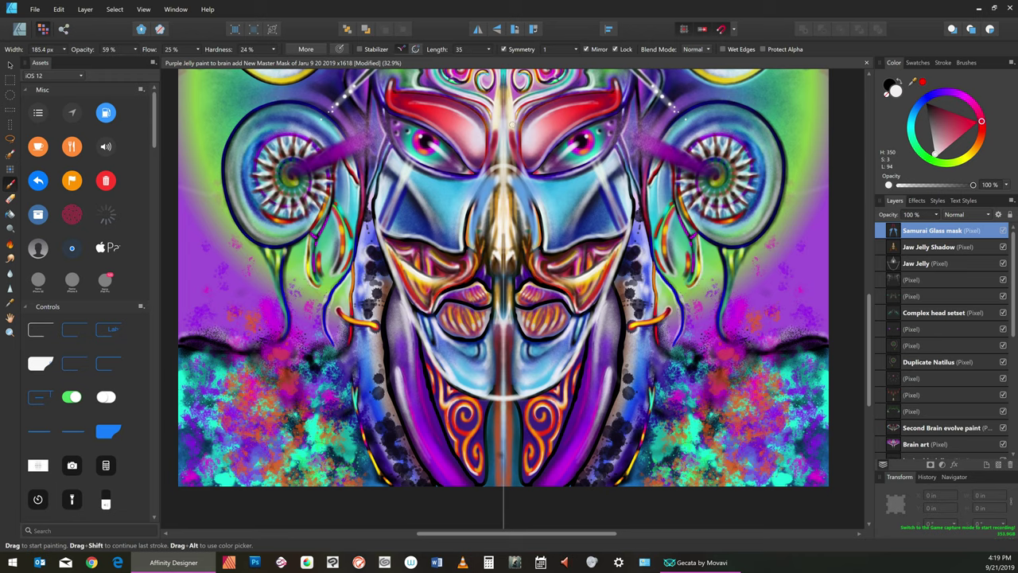
{"action": "key", "text": "bracketleft"}
{"action": "key", "text": "bracketleft"}
{"action": "key", "text": "bracketleft"}
{"action": "key", "text": "bracketleft"}
{"action": "key", "text": "bracketleft"}
{"action": "key", "text": "bracketright"}
{"action": "key", "text": "bracketright"}
{"action": "key", "text": "bracketright"}
{"action": "key", "text": "bracketright"}
{"action": "key", "text": "bracketright"}
{"action": "key", "text": "bracketright"}
{"action": "key", "text": "bracketright"}
{"action": "key", "text": "bracketright"}
{"action": "key", "text": "bracketright"}
{"action": "key", "text": "bracketright"}
{"action": "key", "text": "bracketleft"}
{"action": "key", "text": "bracketleft"}
{"action": "key", "text": "bracketleft"}
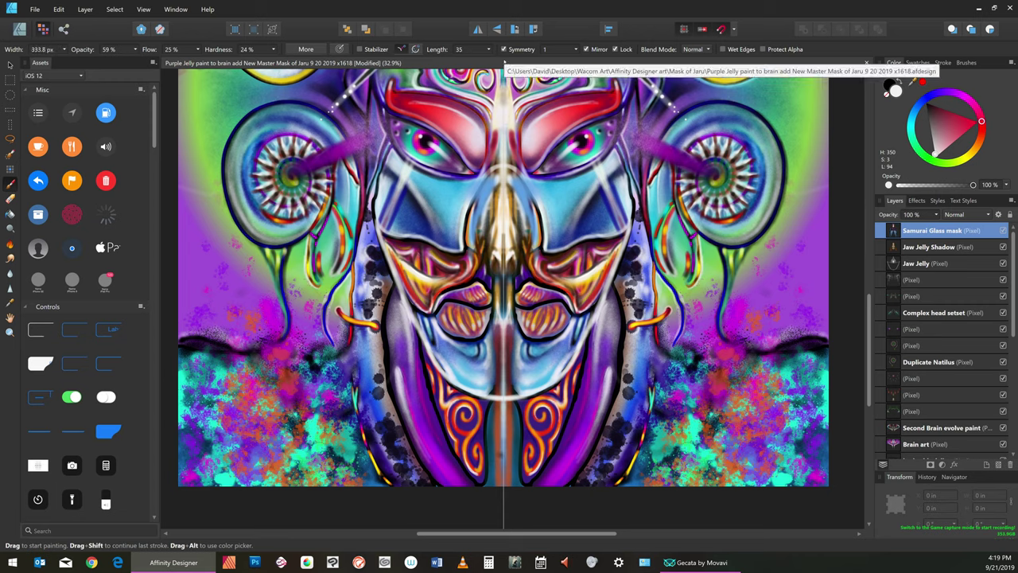
{"action": "key", "text": "bracketleft"}
{"action": "key", "text": "bracketleft"}
{"action": "key", "text": "bracketleft"}
{"action": "key", "text": "bracketleft"}
{"action": "key", "text": "bracketleft"}
{"action": "key", "text": "bracketleft"}
{"action": "key", "text": "bracketleft"}
{"action": "key", "text": "bracketleft"}
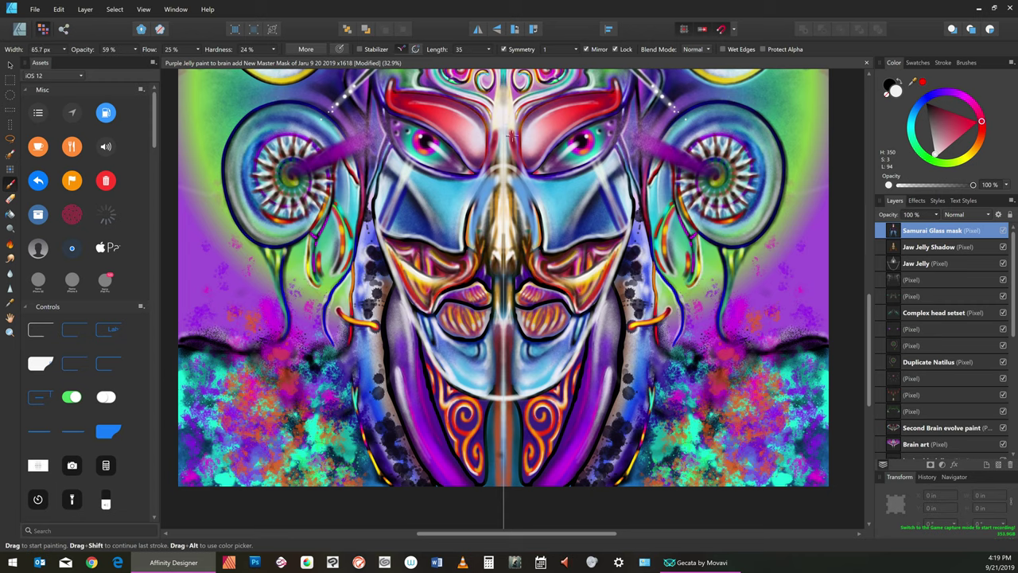
Try a near-white stroke up the nose bridge between the eyes with a wider brush, and undo it
{"action": "key", "text": "bracketright"}
{"action": "key", "text": "bracketright"}
{"action": "key", "text": "bracketright"}
{"action": "key", "text": "bracketright"}
{"action": "left_click_drag", "start_coordinate": [513, 140], "coordinate": [512, 128]}
{"action": "key", "text": "bracketleft"}
{"action": "left_click", "coordinate": [58, 8]}
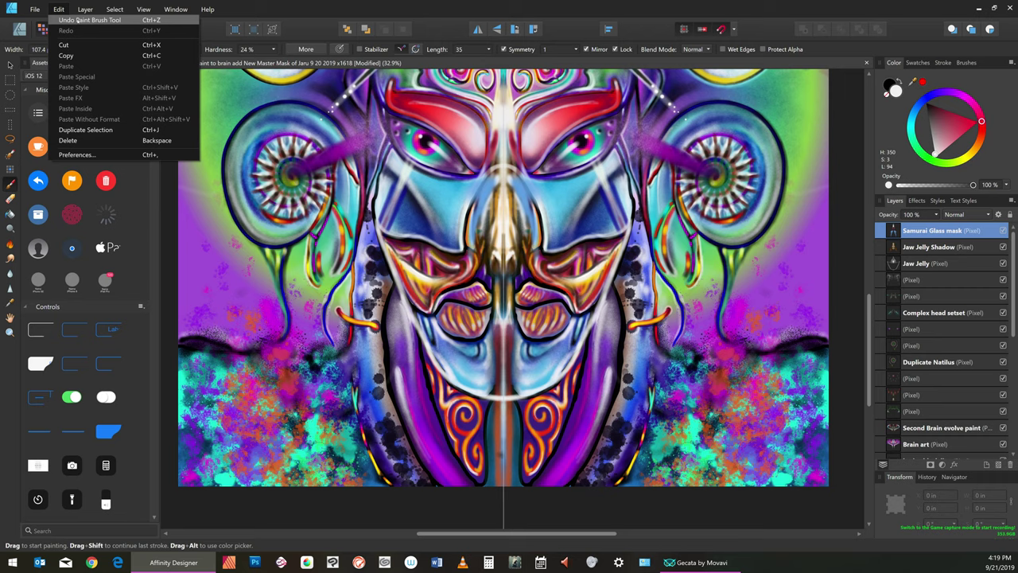
{"action": "left_click", "coordinate": [77, 22]}
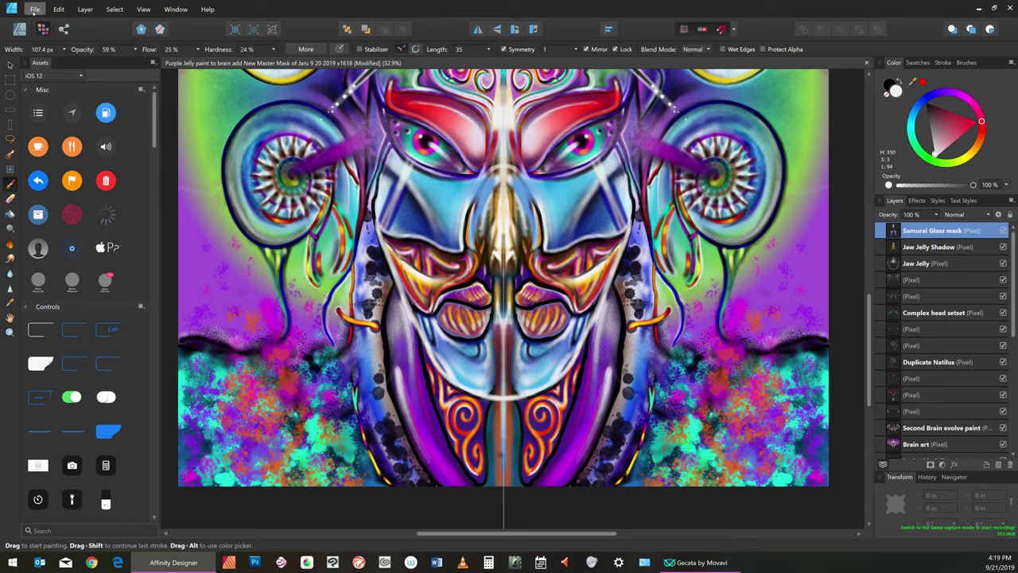
Save the document and set the brush colour to dark red with H 350, S 94, L 23
{"action": "left_click", "coordinate": [34, 8]}
{"action": "left_click", "coordinate": [52, 94]}
{"action": "key", "text": "x"}
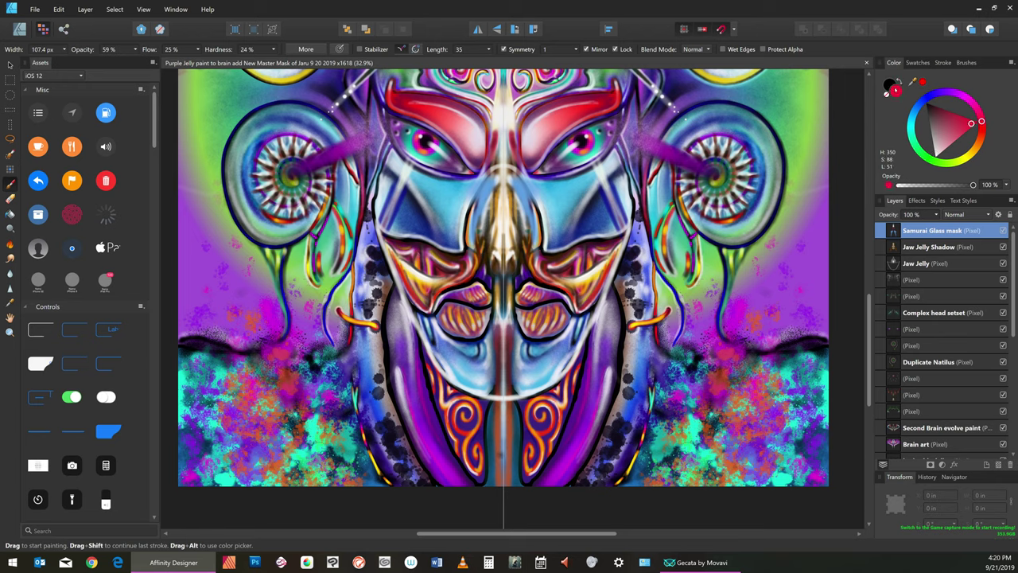
{"action": "double_click", "coordinate": [897, 90]}
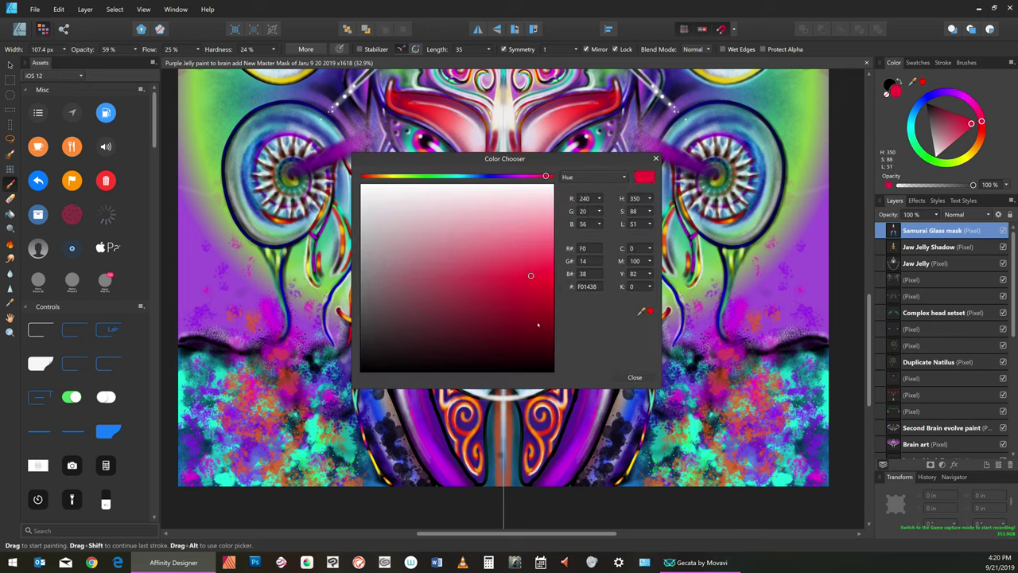
{"action": "left_click", "coordinate": [542, 328]}
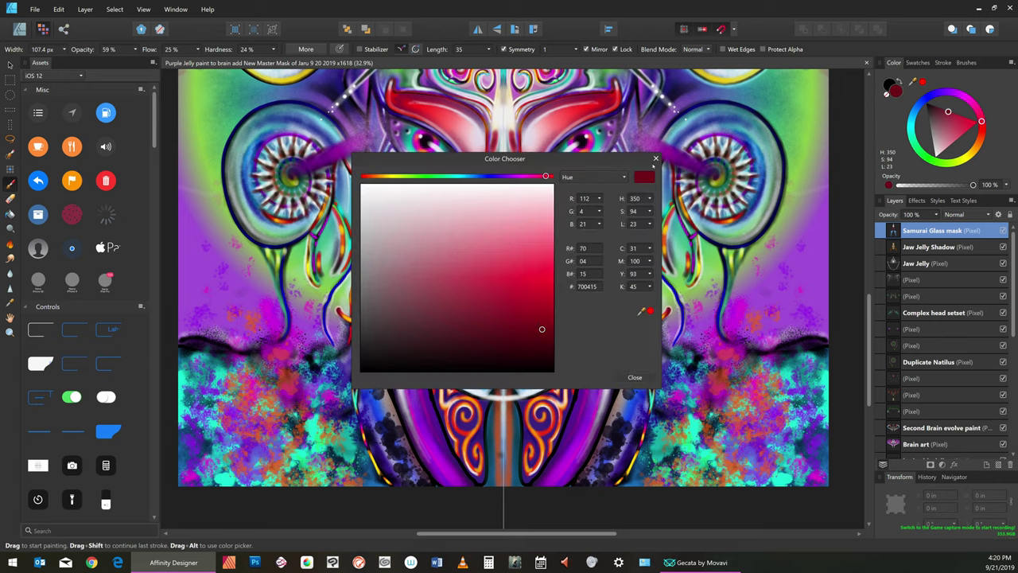
{"action": "left_click", "coordinate": [634, 378]}
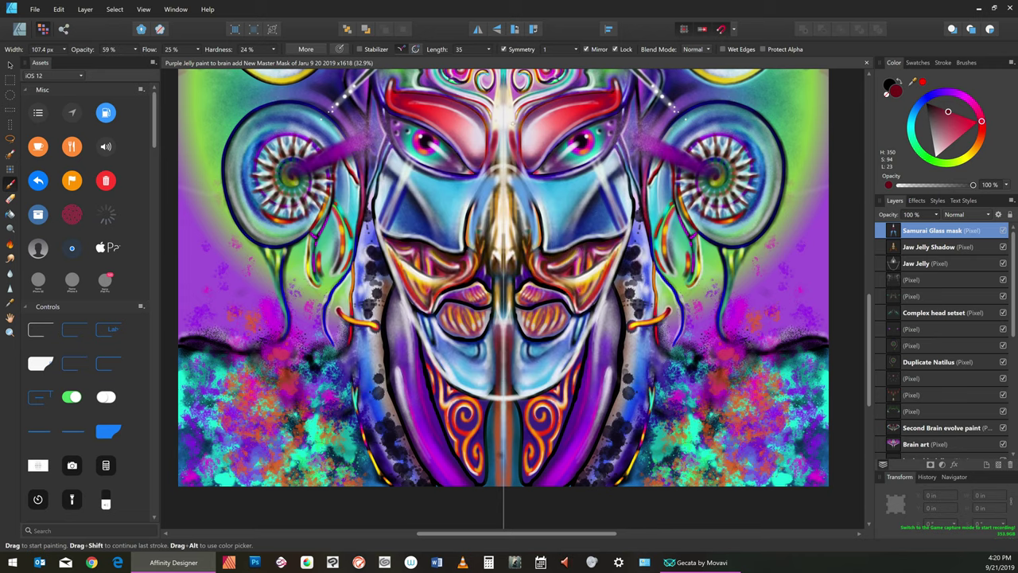
Paint mirrored dark-red shading from between the eyes down onto the nose, adjusting the brush width to 172.5 px
{"action": "key", "text": "]"}
{"action": "key", "text": "]"}
{"action": "key", "text": "]"}
{"action": "key", "text": "]"}
{"action": "key", "text": "]"}
{"action": "key", "text": "bracketleft"}
{"action": "key", "text": "bracketleft"}
{"action": "key", "text": "bracketleft"}
{"action": "key", "text": "bracketleft"}
{"action": "key", "text": "bracketright"}
{"action": "key", "text": "bracketright"}
{"action": "key", "text": "bracketright"}
{"action": "key", "text": "bracketright"}
{"action": "key", "text": "bracketright"}
{"action": "key", "text": "bracketright"}
{"action": "key", "text": "bracketright"}
{"action": "key", "text": "bracketright"}
{"action": "key", "text": "bracketright"}
{"action": "key", "text": "bracketright"}
{"action": "key", "text": "bracketleft"}
{"action": "key", "text": "bracketleft"}
{"action": "key", "text": "bracketleft"}
{"action": "key", "text": "bracketleft"}
{"action": "left_click_drag", "start_coordinate": [507, 131], "coordinate": [527, 183]}
{"action": "key", "text": "bracketleft"}
{"action": "key", "text": "bracketleft"}
{"action": "key", "text": "bracketleft"}
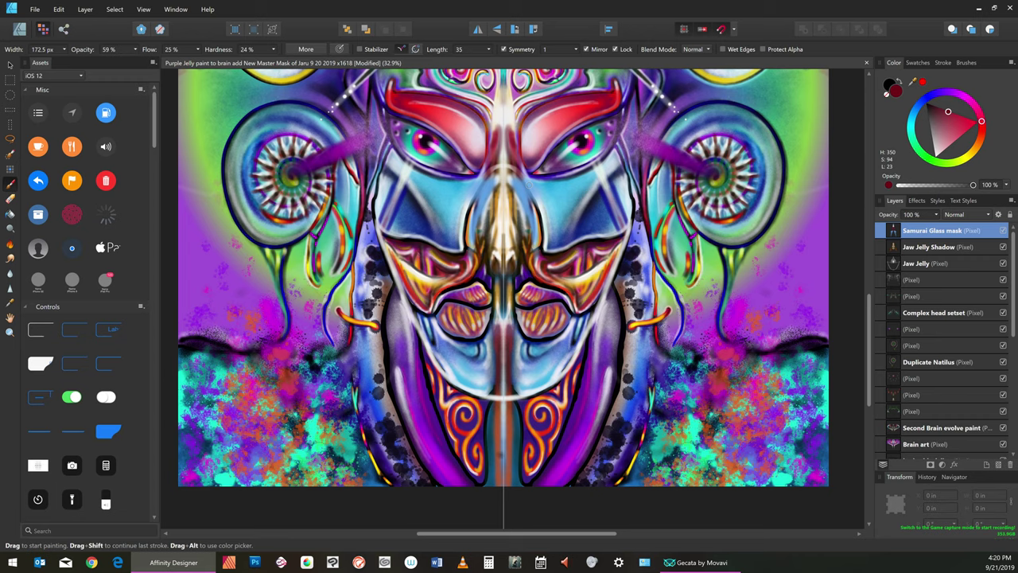
Set the brush colour to dark violet with H 263, S 71, L 25
{"action": "left_click", "coordinate": [943, 91]}
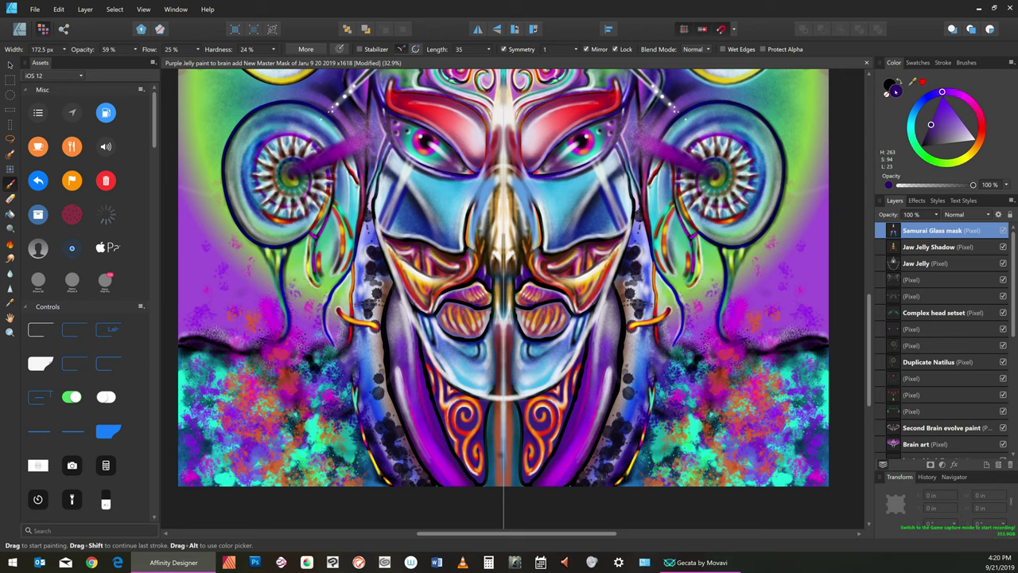
{"action": "double_click", "coordinate": [894, 89]}
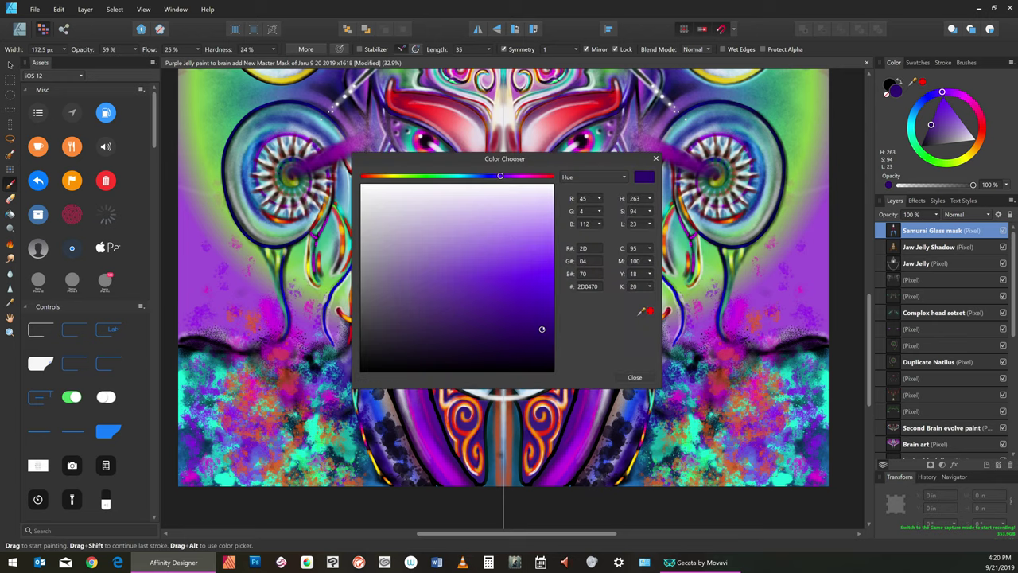
{"action": "left_click", "coordinate": [498, 326]}
{"action": "left_click", "coordinate": [654, 159]}
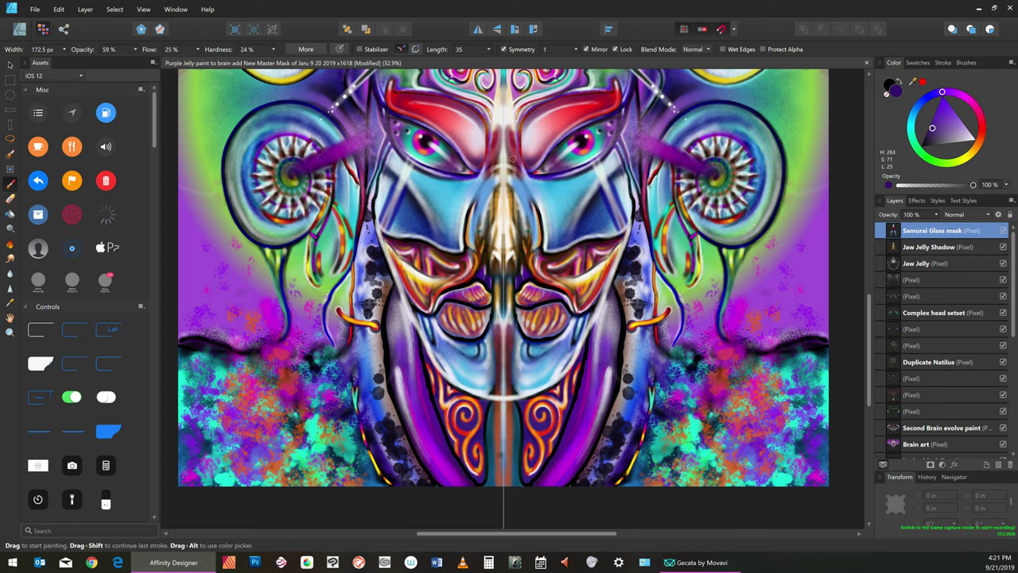
Shade the nose arch and sides with mirrored dark-violet strokes, adjusting the brush width to 93 px
{"action": "key", "text": "bracketleft"}
{"action": "key", "text": "bracketleft"}
{"action": "key", "text": "bracketleft"}
{"action": "key", "text": "bracketleft"}
{"action": "key", "text": "bracketleft"}
{"action": "key", "text": "bracketleft"}
{"action": "key", "text": "bracketleft"}
{"action": "key", "text": "bracketleft"}
{"action": "key", "text": "bracketright"}
{"action": "key", "text": "bracketright"}
{"action": "key", "text": "bracketright"}
{"action": "key", "text": "bracketright"}
{"action": "key", "text": "bracketright"}
{"action": "key", "text": "bracketright"}
{"action": "key", "text": "bracketright"}
{"action": "key", "text": "bracketright"}
{"action": "key", "text": "bracketright"}
{"action": "key", "text": "bracketright"}
{"action": "key", "text": "bracketright"}
{"action": "key", "text": "bracketleft"}
{"action": "key", "text": "bracketleft"}
{"action": "key", "text": "bracketleft"}
{"action": "key", "text": "bracketleft"}
{"action": "key", "text": "bracketleft"}
{"action": "key", "text": "bracketleft"}
{"action": "key", "text": "bracketleft"}
{"action": "key", "text": "bracketleft"}
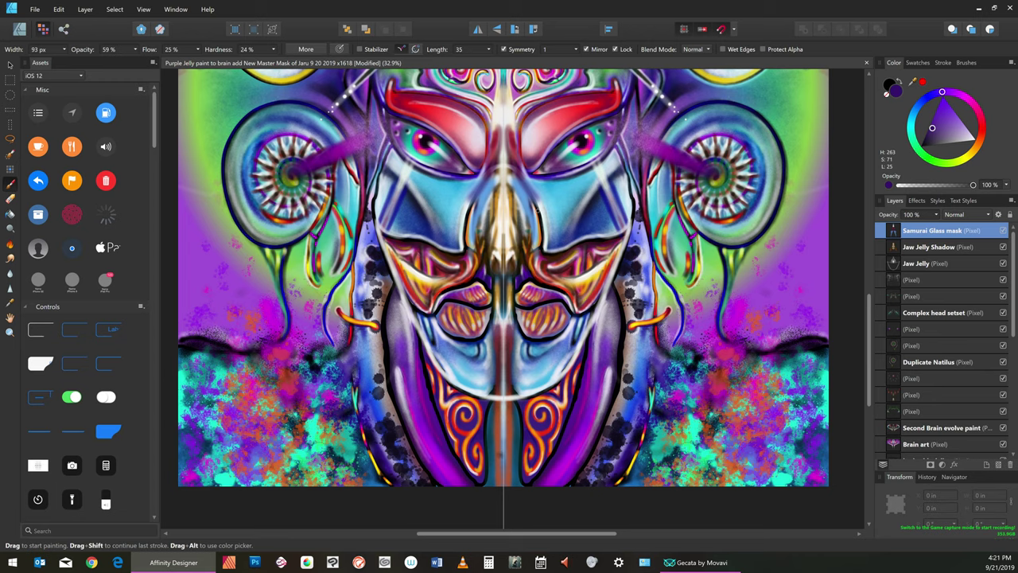
Set the brush colour to pale lavender with H 263, S 20, L 91 and its width to 360.8 px
{"action": "left_click", "coordinate": [926, 140]}
{"action": "key", "text": "]"}
{"action": "key", "text": "]"}
{"action": "key", "text": "]"}
{"action": "key", "text": "]"}
{"action": "key", "text": "bracketleft"}
{"action": "key", "text": "bracketleft"}
{"action": "key", "text": "bracketleft"}
{"action": "left_click", "coordinate": [942, 107]}
{"action": "left_click", "coordinate": [962, 133]}
{"action": "left_click", "coordinate": [970, 138]}
{"action": "key", "text": "bracketright"}
{"action": "key", "text": "bracketright"}
{"action": "key", "text": "bracketright"}
{"action": "key", "text": "bracketright"}
{"action": "key", "text": "bracketright"}
{"action": "key", "text": "bracketright"}
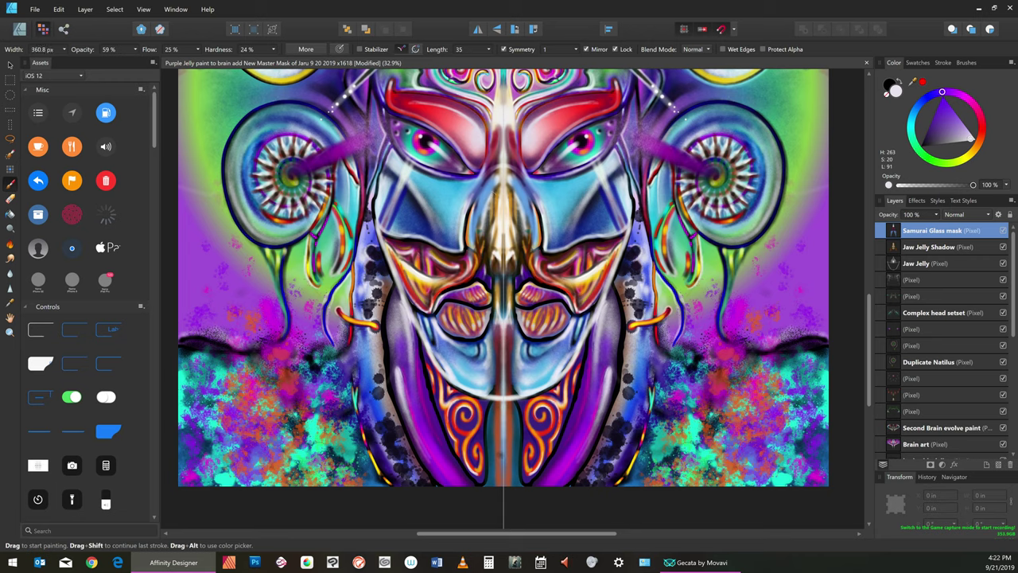
Paint mirrored pale-lavender highlights on the upper nose, reducing the brush width to 172.5 px
{"action": "key", "text": "bracketleft"}
{"action": "key", "text": "bracketleft"}
{"action": "key", "text": "bracketleft"}
{"action": "key", "text": "bracketleft"}
{"action": "key", "text": "bracketleft"}
{"action": "key", "text": "bracketleft"}
{"action": "key", "text": "bracketleft"}
{"action": "key", "text": "bracketleft"}
{"action": "key", "text": "bracketleft"}
{"action": "key", "text": "bracketleft"}
{"action": "key", "text": "bracketleft"}
{"action": "key", "text": "bracketleft"}
{"action": "key", "text": "bracketleft"}
{"action": "key", "text": "bracketleft"}
{"action": "key", "text": "bracketleft"}
{"action": "key", "text": "bracketright"}
{"action": "key", "text": "bracketright"}
{"action": "key", "text": "bracketright"}
{"action": "key", "text": "bracketleft"}
{"action": "key", "text": "bracketleft"}
{"action": "key", "text": "bracketleft"}
{"action": "key", "text": "bracketleft"}
{"action": "key", "text": "bracketleft"}
{"action": "key", "text": "bracketleft"}
{"action": "key", "text": "bracketleft"}
{"action": "key", "text": "bracketleft"}
{"action": "key", "text": "bracketleft"}
{"action": "key", "text": "bracketleft"}
{"action": "key", "text": "bracketleft"}
{"action": "key", "text": "bracketleft"}
Try to raise the brush opacity to its maximum
{"action": "left_click", "coordinate": [136, 50]}
{"action": "left_click_drag", "start_coordinate": [151, 63], "coordinate": [173, 59]}
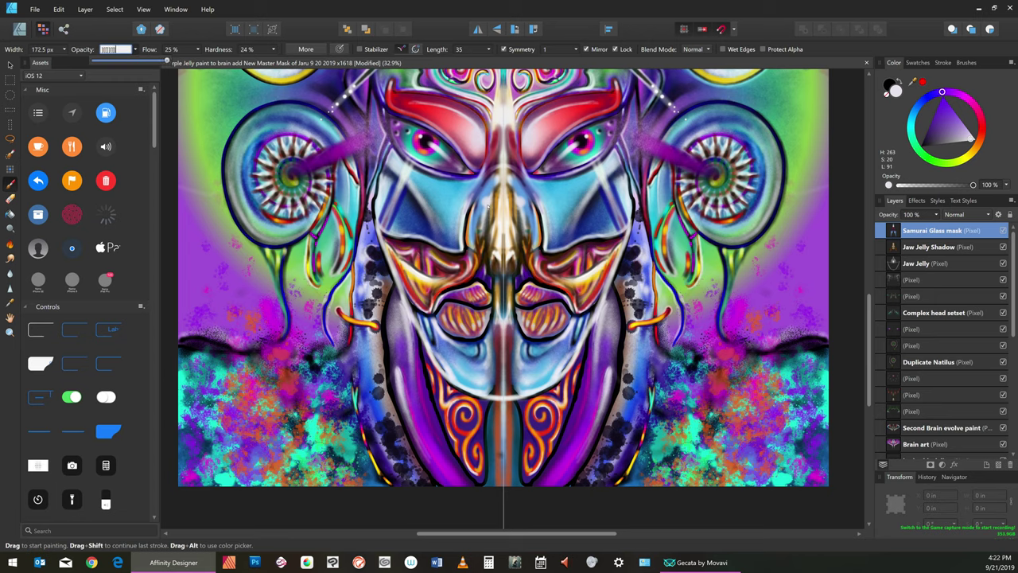
{"action": "left_click", "coordinate": [487, 202]}
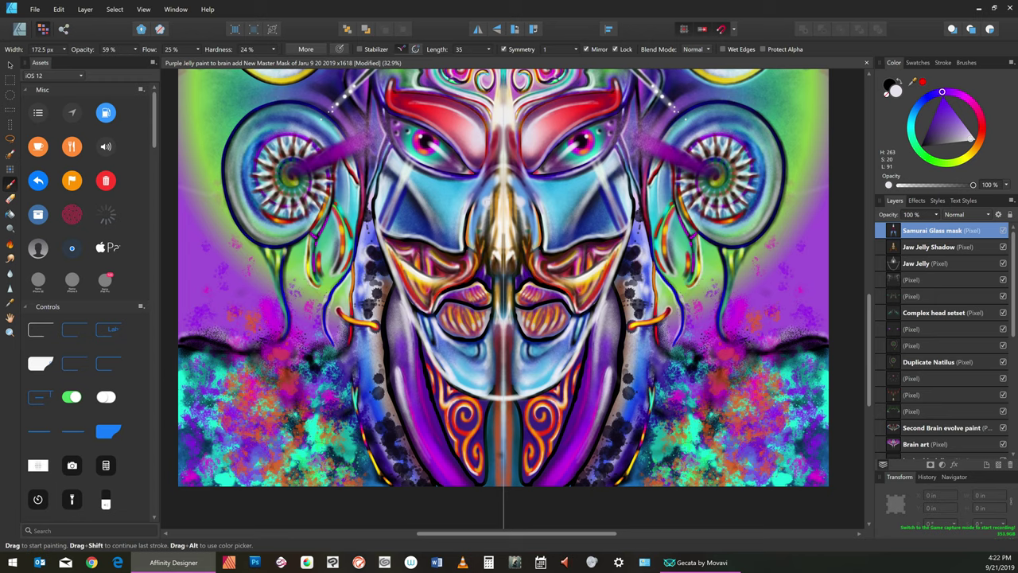
Try a mirrored pale-lavender stroke down the side of the nose with a resized brush
{"action": "key", "text": "bracketleft"}
{"action": "key", "text": "bracketright"}
{"action": "key", "text": "bracketright"}
{"action": "key", "text": "bracketright"}
{"action": "key", "text": "bracketleft"}
{"action": "key", "text": "bracketleft"}
{"action": "key", "text": "bracketleft"}
{"action": "key", "text": "bracketleft"}
{"action": "key", "text": "bracketleft"}
{"action": "key", "text": "bracketleft"}
{"action": "key", "text": "bracketleft"}
{"action": "key", "text": "]"}
{"action": "key", "text": "]"}
{"action": "left_click_drag", "start_coordinate": [490, 224], "coordinate": [488, 237]}
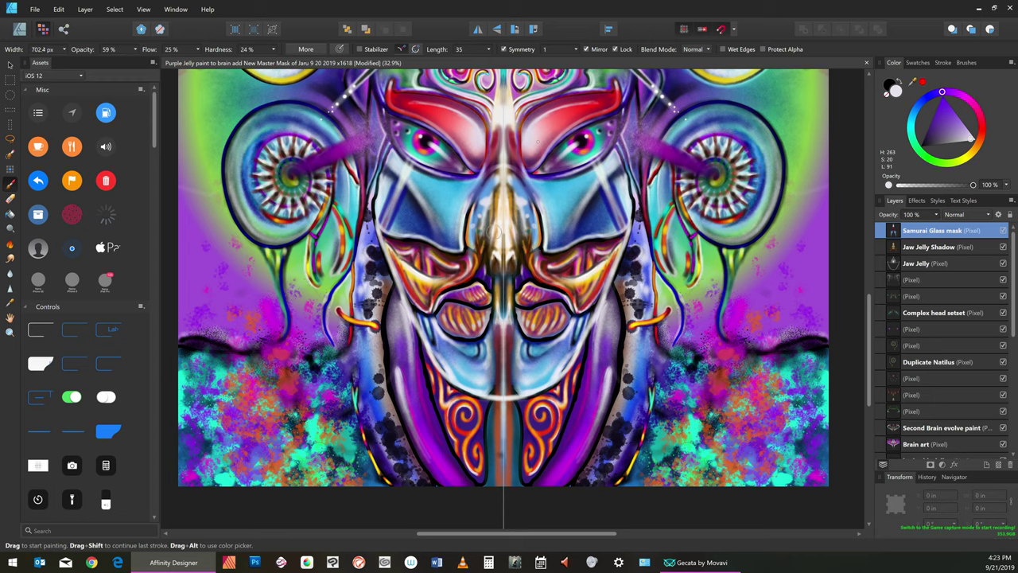
{"action": "key", "text": "ctrl+z"}
Paint mirrored pale-lavender strokes along the nose's outer edges with the brush width set to 160.6 px
{"action": "key", "text": "bracketright"}
{"action": "key", "text": "bracketright"}
{"action": "key", "text": "bracketright"}
{"action": "key", "text": "bracketright"}
{"action": "key", "text": "bracketright"}
{"action": "key", "text": "bracketright"}
{"action": "key", "text": "bracketright"}
{"action": "key", "text": "bracketright"}
{"action": "key", "text": "bracketright"}
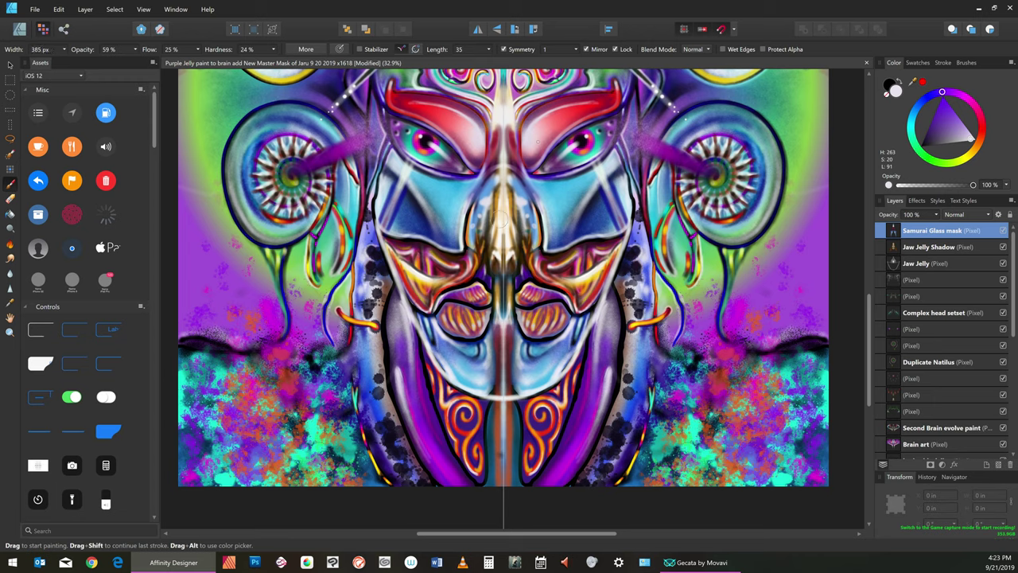
{"action": "key", "text": "bracketleft"}
{"action": "key", "text": "bracketleft"}
{"action": "key", "text": "bracketleft"}
{"action": "key", "text": "bracketleft"}
{"action": "key", "text": "bracketleft"}
{"action": "key", "text": "bracketleft"}
{"action": "key", "text": "bracketleft"}
{"action": "key", "text": "bracketleft"}
{"action": "key", "text": "bracketleft"}
{"action": "key", "text": "bracketleft"}
{"action": "key", "text": "bracketleft"}
{"action": "key", "text": "bracketleft"}
{"action": "key", "text": "bracketleft"}
{"action": "key", "text": "bracketleft"}
{"action": "key", "text": "bracketleft"}
{"action": "key", "text": "bracketright"}
{"action": "key", "text": "bracketright"}
{"action": "key", "text": "bracketright"}
{"action": "key", "text": "bracketright"}
{"action": "key", "text": "bracketright"}
{"action": "key", "text": "bracketright"}
{"action": "key", "text": "bracketright"}
{"action": "key", "text": "bracketright"}
{"action": "key", "text": "bracketleft"}
{"action": "left_click_drag", "start_coordinate": [471, 210], "coordinate": [482, 191]}
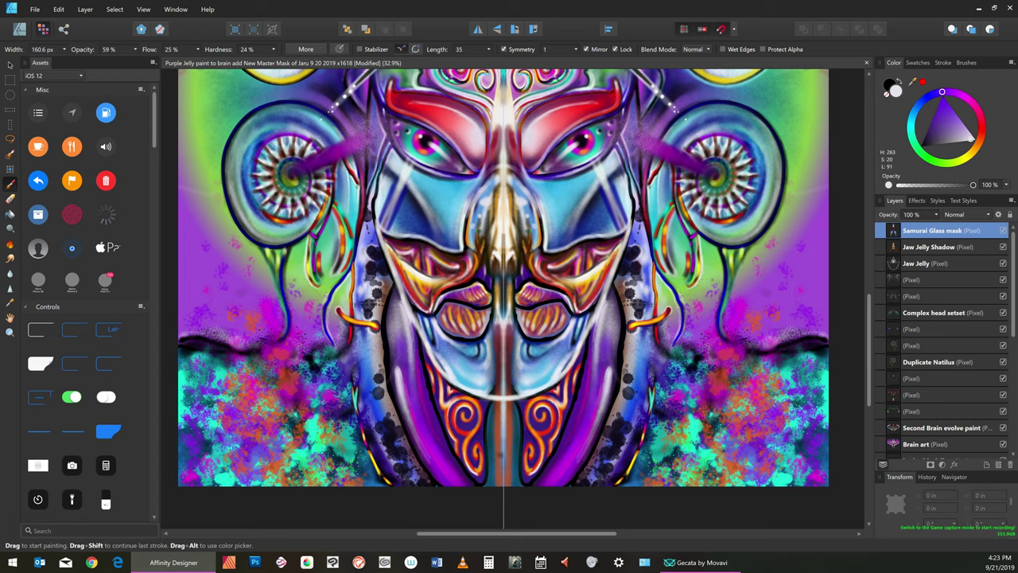
{"action": "left_click_drag", "start_coordinate": [481, 189], "coordinate": [471, 202]}
Undo the last brush strokes on the nose and save the document
{"action": "left_click", "coordinate": [59, 9]}
{"action": "left_click", "coordinate": [60, 11]}
{"action": "left_click", "coordinate": [64, 15]}
{"action": "left_click", "coordinate": [76, 25]}
{"action": "left_click", "coordinate": [61, 9]}
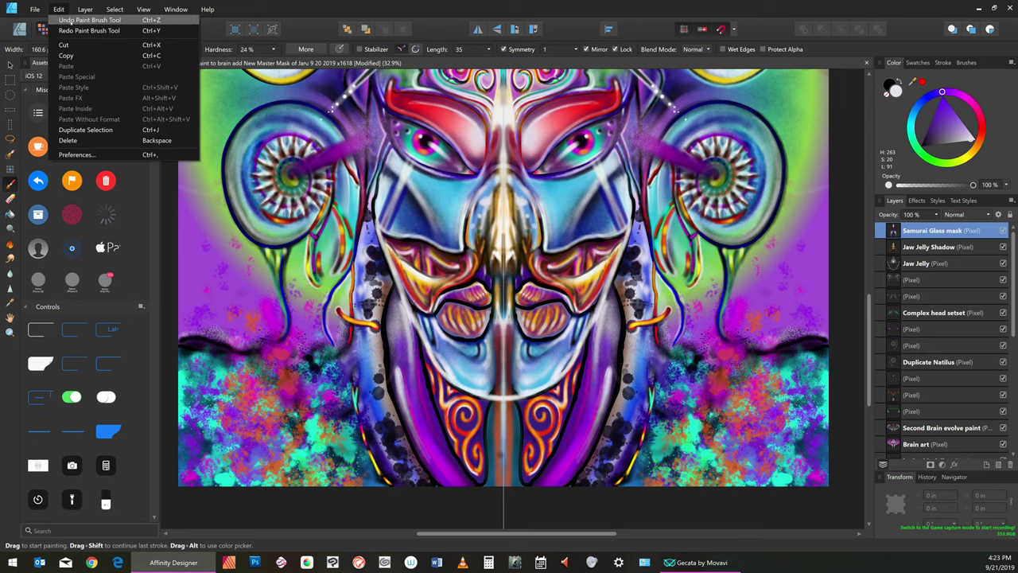
{"action": "left_click", "coordinate": [67, 20]}
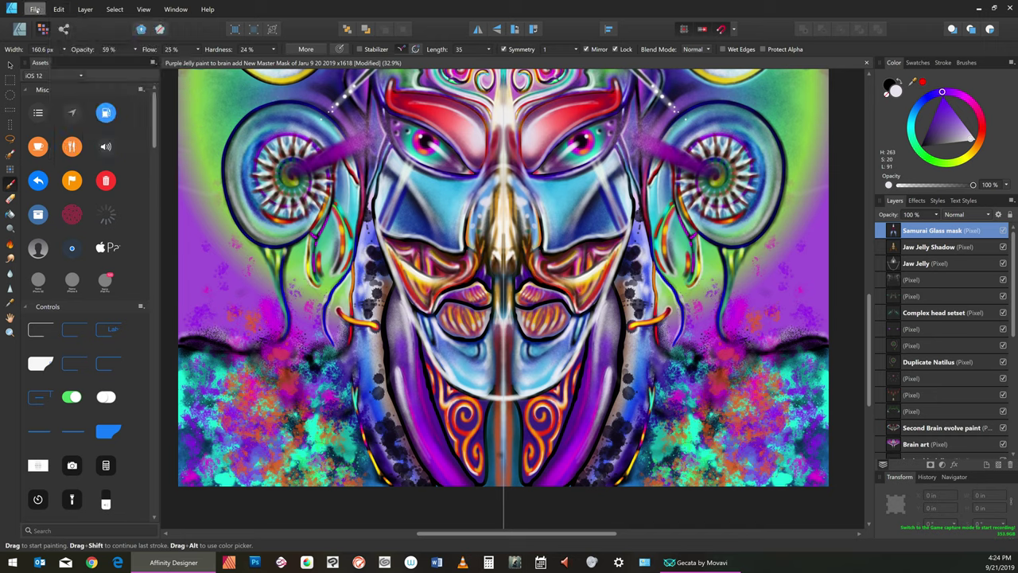
{"action": "left_click", "coordinate": [37, 11]}
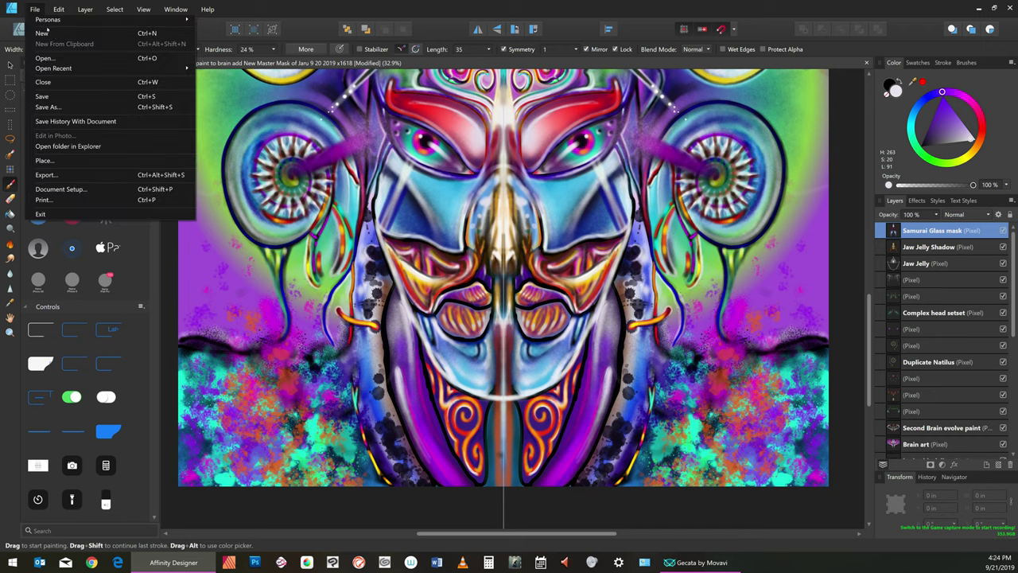
{"action": "left_click", "coordinate": [74, 96]}
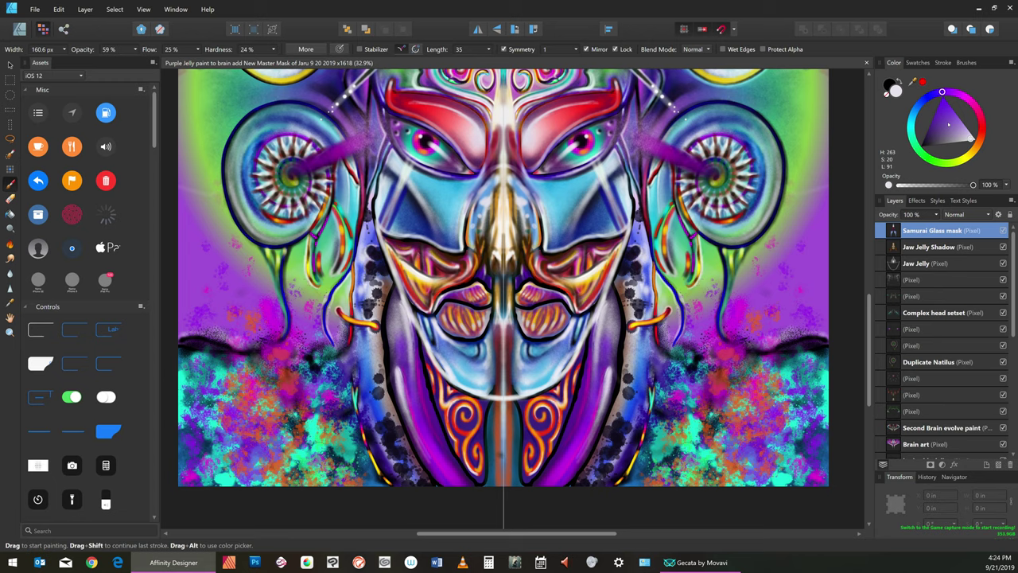
Set the brush colour to turquoise with H 170, S 90, L 50
{"action": "left_click", "coordinate": [912, 125]}
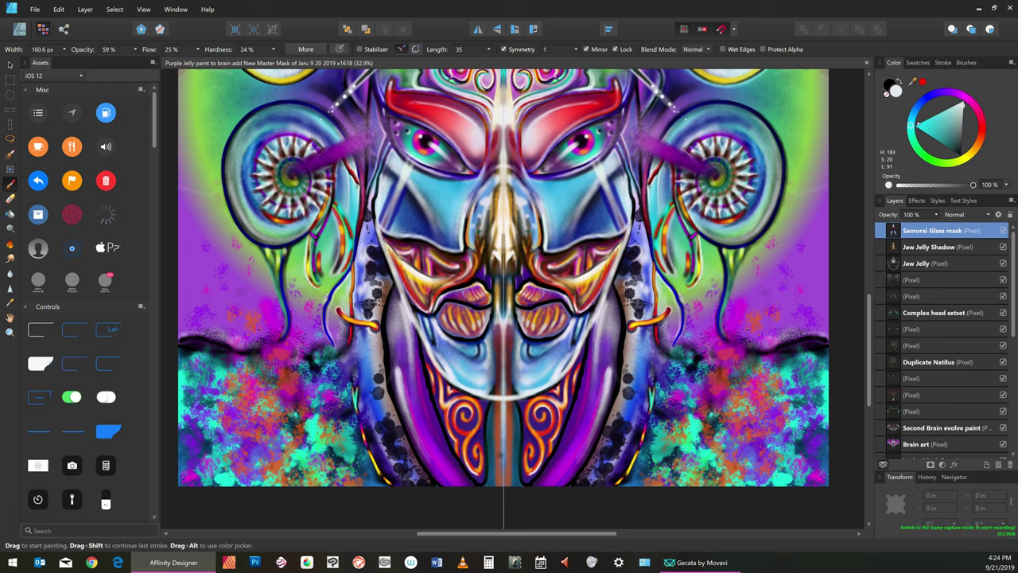
{"action": "left_click_drag", "start_coordinate": [911, 125], "coordinate": [911, 135]}
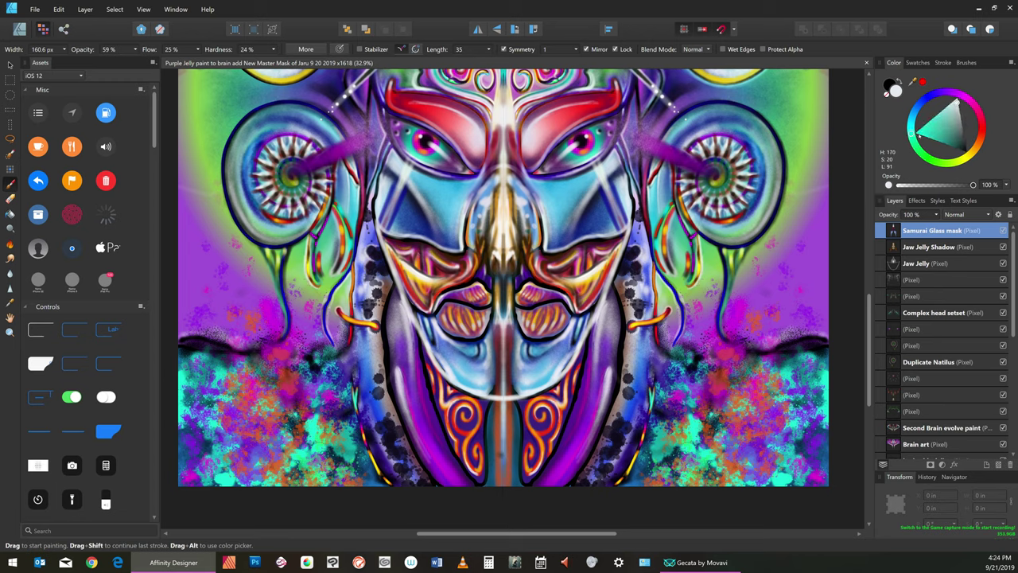
{"action": "left_click", "coordinate": [919, 133]}
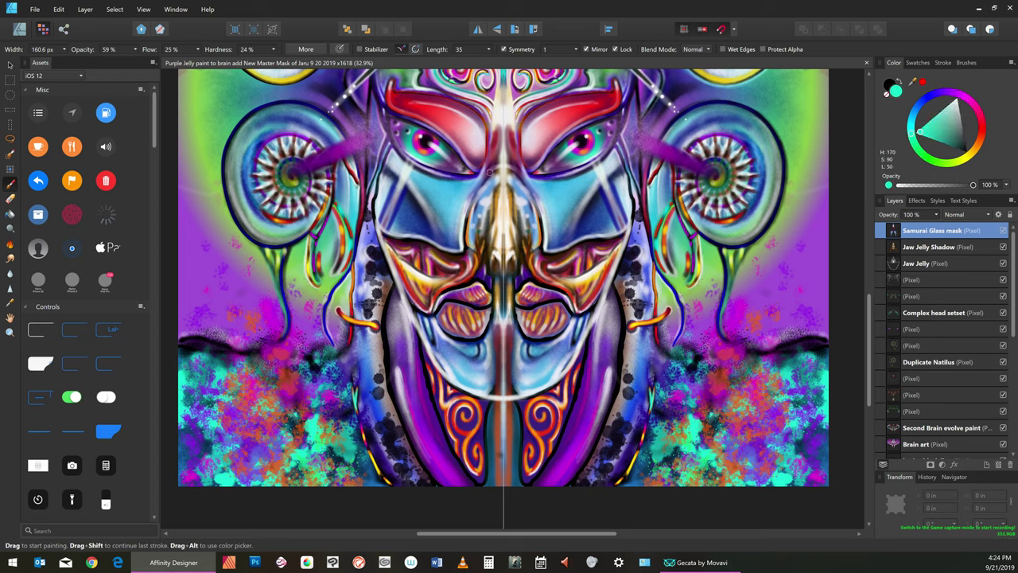
Dab mirrored turquoise tints on the sides of the upper nose with the brush width set to 239.5 px
{"action": "key", "text": "]"}
{"action": "key", "text": "]"}
{"action": "key", "text": "]"}
{"action": "key", "text": "]"}
{"action": "key", "text": "]"}
{"action": "key", "text": "bracketleft"}
{"action": "key", "text": "bracketleft"}
{"action": "key", "text": "bracketleft"}
{"action": "key", "text": "bracketleft"}
{"action": "key", "text": "bracketright"}
{"action": "key", "text": "bracketright"}
{"action": "left_click", "coordinate": [488, 180]}
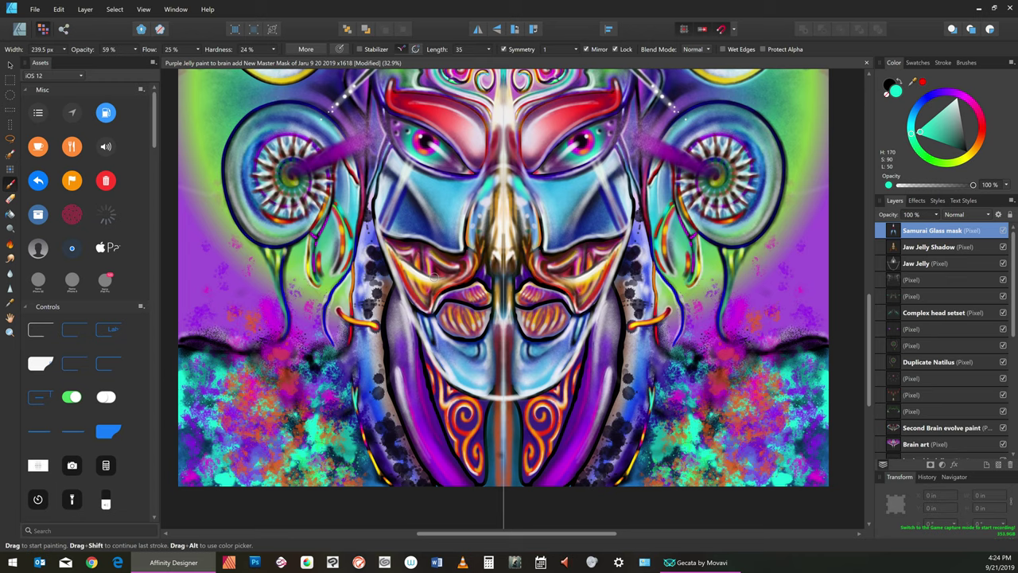
Set the brush colour to red with H 7, S 90, L 50 and dab small mirrored spots on the upper nose
{"action": "left_click", "coordinate": [981, 132]}
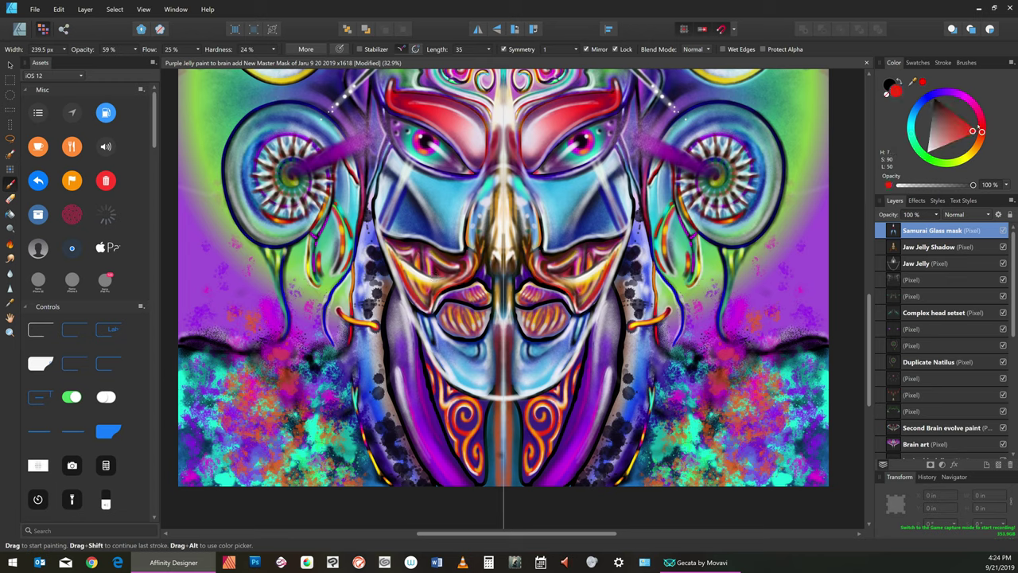
{"action": "key", "text": "bracketright"}
{"action": "key", "text": "bracketleft"}
{"action": "key", "text": "bracketleft"}
{"action": "key", "text": "bracketleft"}
Set the brush colour to magenta with H 299, S 85, L 49 and its width to 70.1 px
{"action": "left_click", "coordinate": [936, 102]}
{"action": "key", "text": "bracketleft"}
{"action": "key", "text": "bracketleft"}
{"action": "key", "text": "bracketleft"}
{"action": "left_click", "coordinate": [963, 100]}
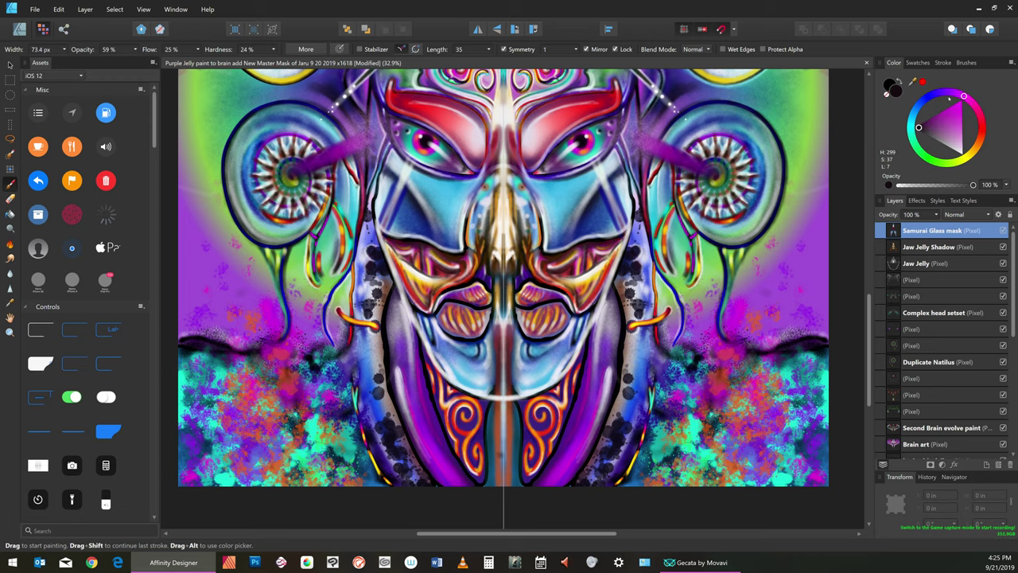
{"action": "left_click", "coordinate": [958, 105]}
{"action": "key", "text": "bracketright"}
Save the document with the new nose tints
{"action": "left_click", "coordinate": [59, 9]}
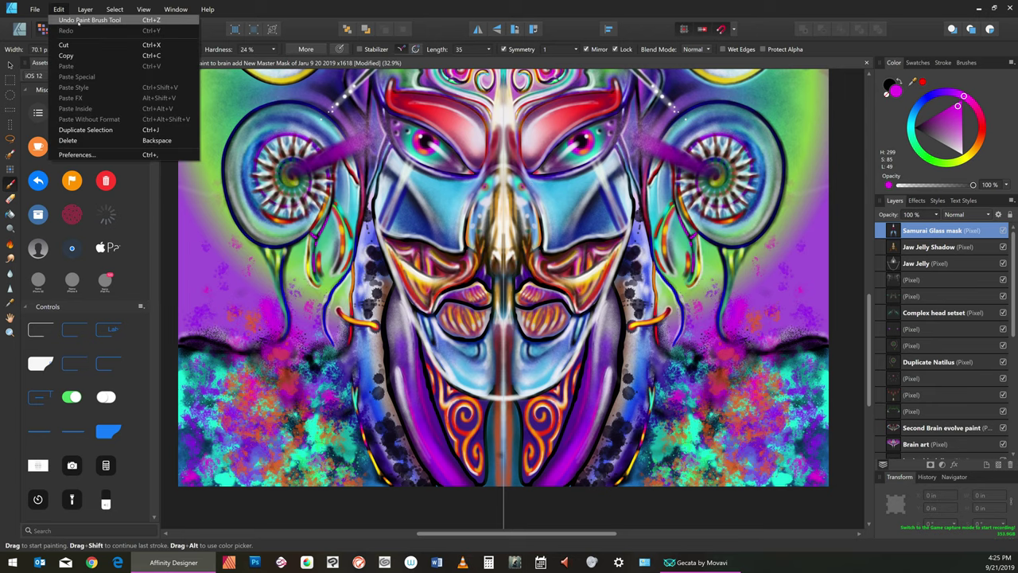
{"action": "left_click", "coordinate": [35, 8]}
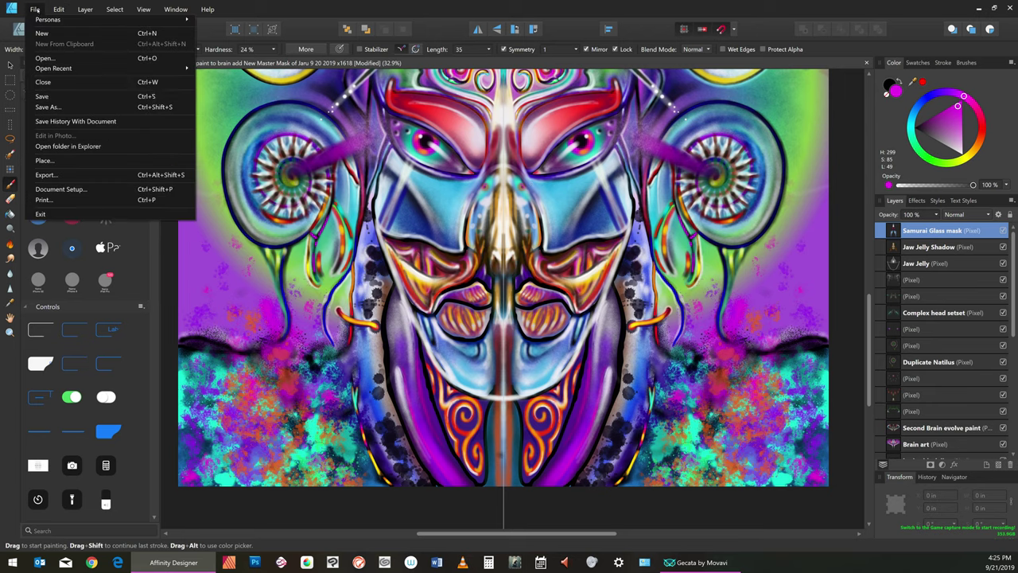
{"action": "left_click", "coordinate": [64, 95]}
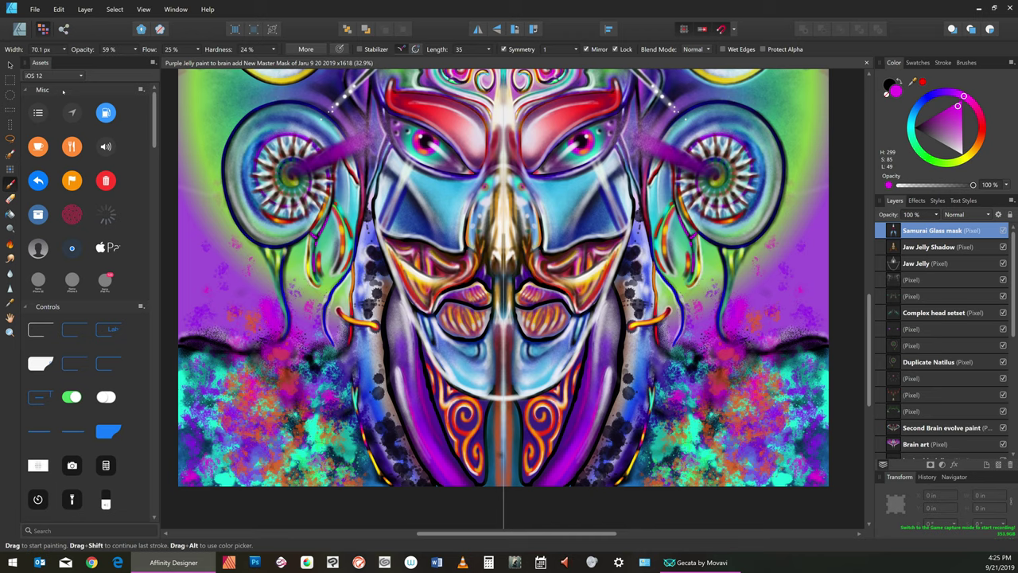
Dab mirrored near-white highlights (H 299, S 4, L 95) on the upper nose, reducing the brush width to 31.2 px, and save the document
{"action": "left_click", "coordinate": [961, 152]}
{"action": "key", "text": "bracketleft"}
{"action": "key", "text": "bracketleft"}
{"action": "key", "text": "bracketleft"}
{"action": "key", "text": "bracketleft"}
{"action": "key", "text": "bracketleft"}
{"action": "key", "text": "bracketleft"}
{"action": "left_click", "coordinate": [519, 180]}
{"action": "key", "text": "bracketleft"}
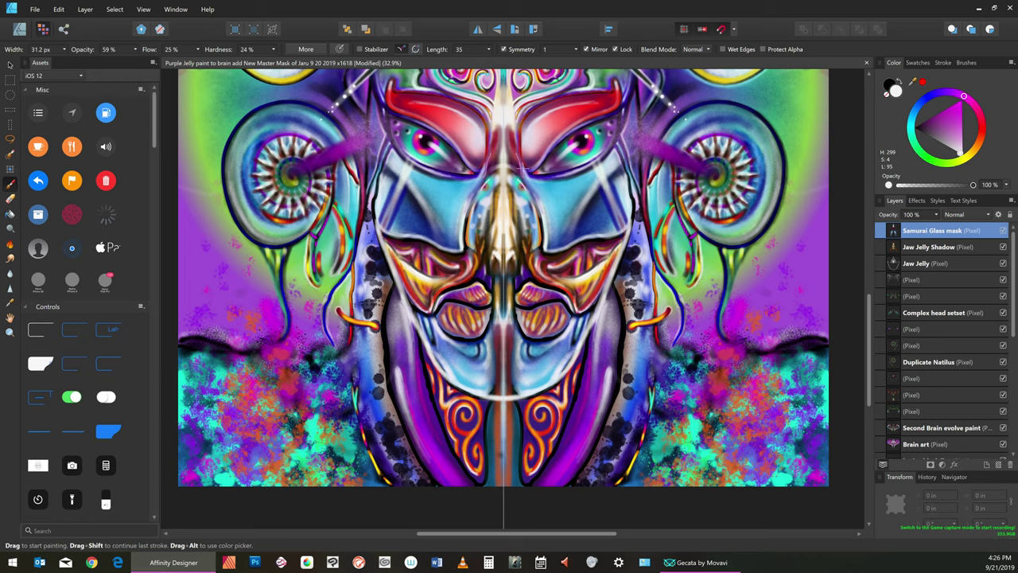
{"action": "left_click", "coordinate": [35, 8]}
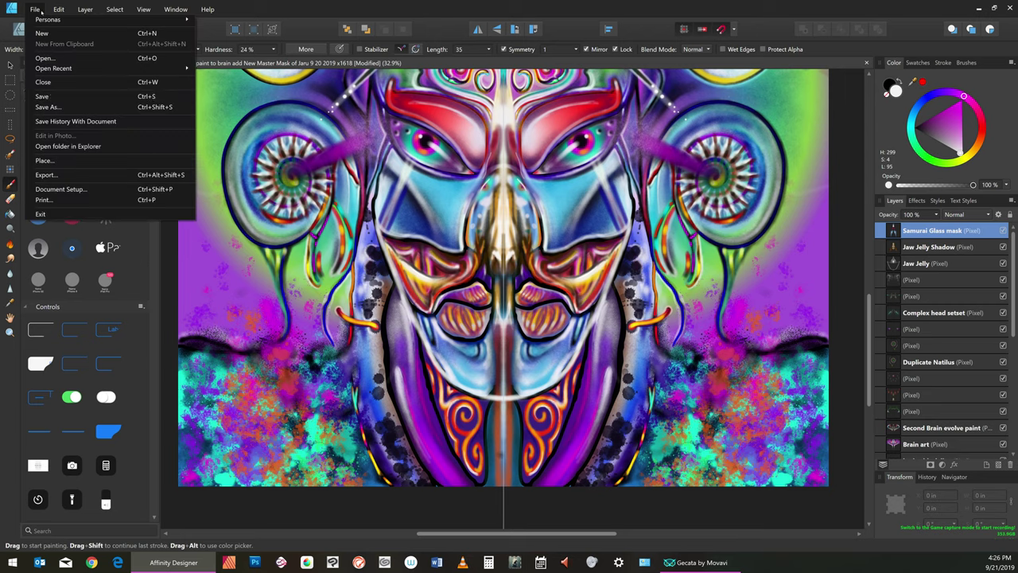
{"action": "left_click", "coordinate": [58, 96]}
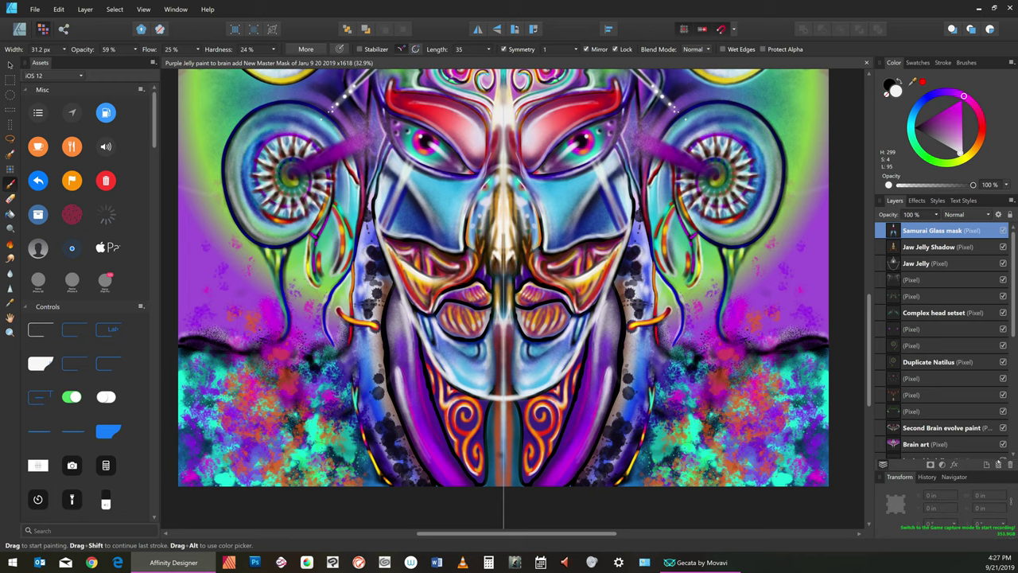
Add a new pixel layer above Samurai Glass mask and name it Ultra Glass Reflection
{"action": "left_click", "coordinate": [997, 463]}
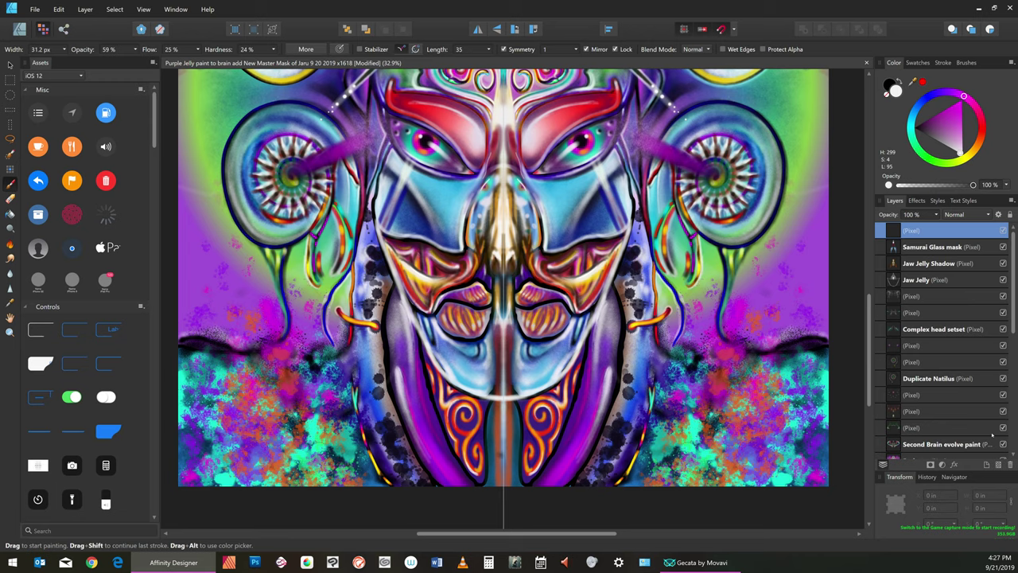
{"action": "double_click", "coordinate": [912, 229]}
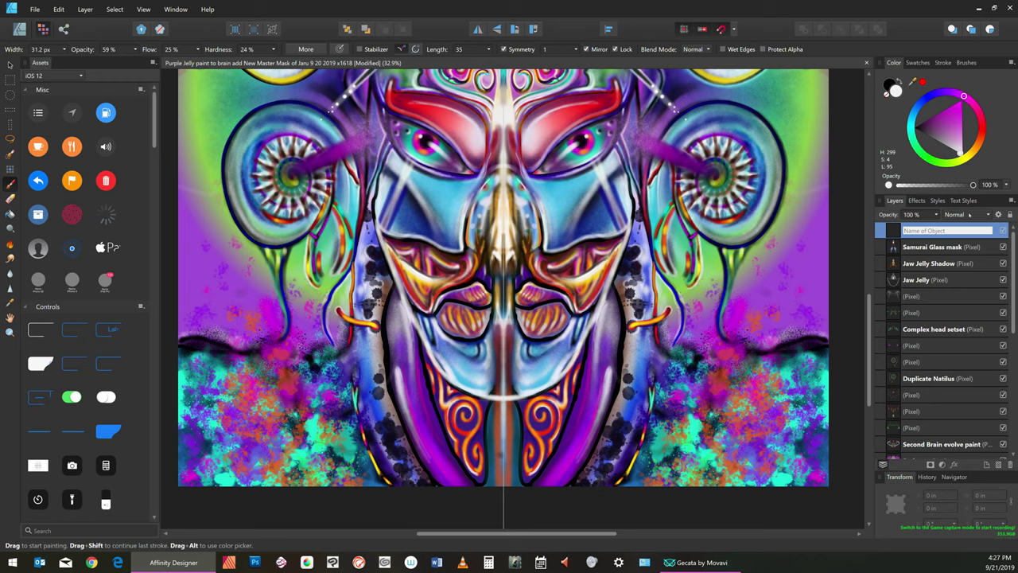
{"action": "type", "text": "Ultra Glass Reflection"}
{"action": "key", "text": "Return"}
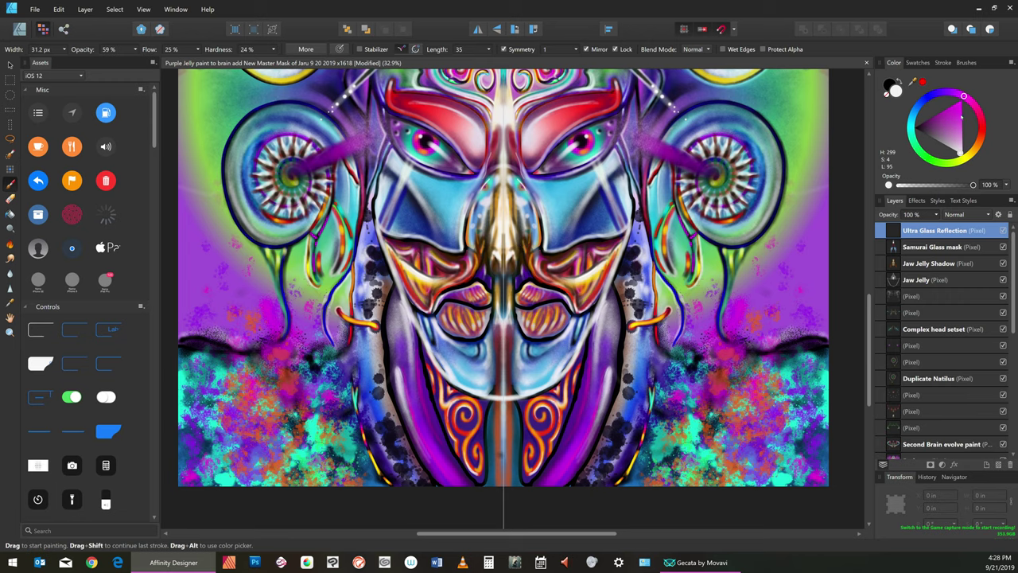
Set the brush colour to muted purple with H 299, S 44, L 43 and its width to 445.5 px
{"action": "left_click", "coordinate": [943, 124]}
{"action": "key", "text": "bracketright"}
{"action": "key", "text": "bracketright"}
{"action": "key", "text": "bracketright"}
{"action": "key", "text": "bracketright"}
{"action": "key", "text": "bracketright"}
{"action": "key", "text": "bracketright"}
{"action": "key", "text": "bracketright"}
{"action": "key", "text": "bracketright"}
{"action": "key", "text": "bracketright"}
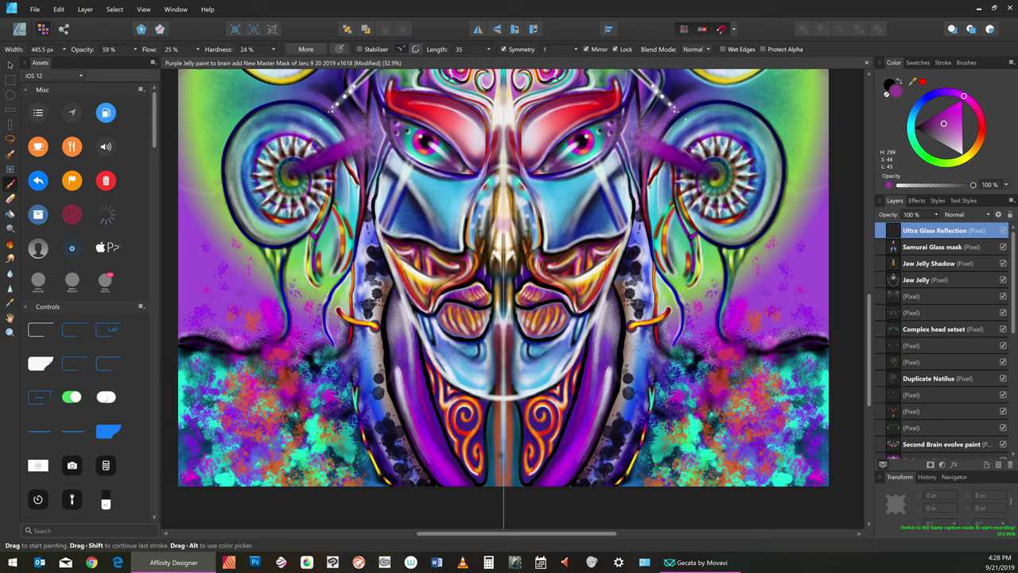
Tint the moustache-shaped bands above the lips with mirrored muted-purple strokes, adjusting the brush width to 379.9 px
{"action": "key", "text": "bracketright"}
{"action": "key", "text": "bracketright"}
{"action": "key", "text": "bracketright"}
{"action": "key", "text": "bracketright"}
{"action": "key", "text": "bracketright"}
{"action": "key", "text": "bracketright"}
{"action": "key", "text": "bracketleft"}
{"action": "key", "text": "bracketleft"}
{"action": "key", "text": "bracketleft"}
{"action": "key", "text": "bracketleft"}
{"action": "key", "text": "bracketleft"}
{"action": "key", "text": "bracketright"}
{"action": "key", "text": "bracketright"}
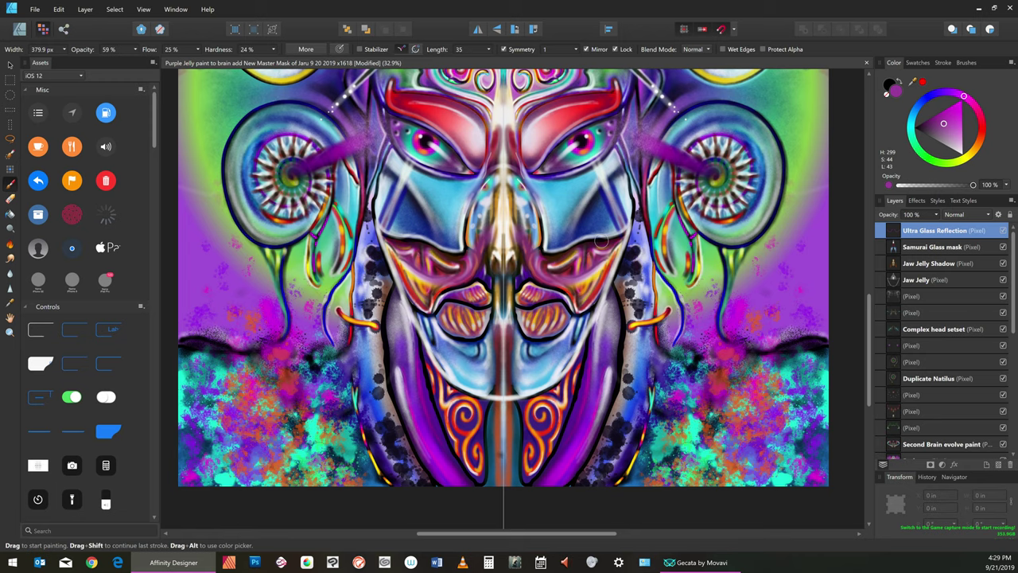
Set the brush colour to pale pink with H 299, S 20, L 86 and its width to 133.8 px
{"action": "left_click", "coordinate": [957, 148]}
{"action": "key", "text": "bracketleft"}
{"action": "key", "text": "bracketleft"}
{"action": "key", "text": "bracketleft"}
{"action": "key", "text": "bracketright"}
{"action": "key", "text": "bracketright"}
{"action": "key", "text": "bracketright"}
{"action": "key", "text": "bracketleft"}
{"action": "key", "text": "bracketleft"}
{"action": "key", "text": "bracketleft"}
{"action": "key", "text": "bracketleft"}
{"action": "key", "text": "bracketleft"}
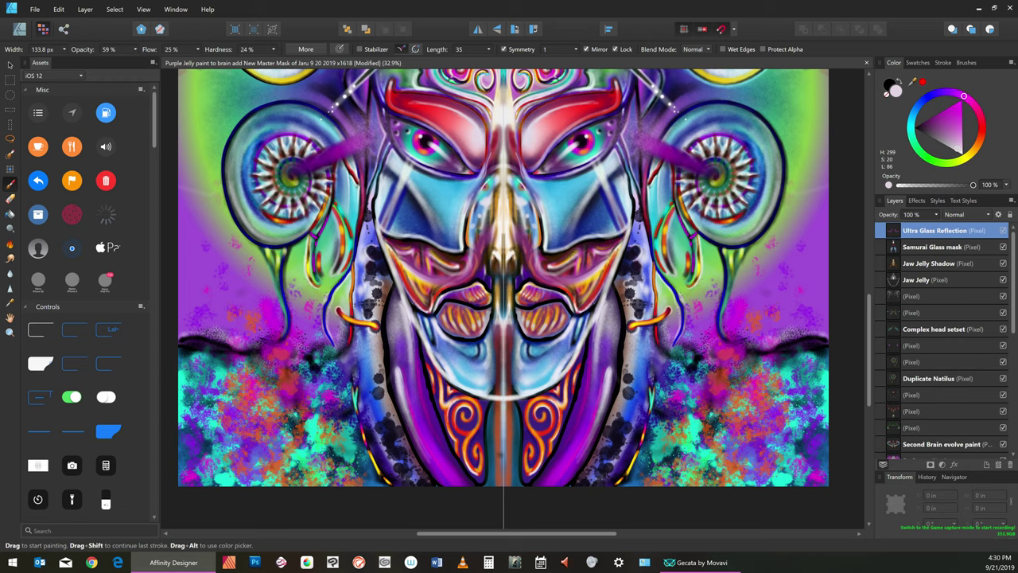
Paint mirrored pale-pink highlights on the inner curls of the moustache-shaped bands beside the nose
{"action": "left_click_drag", "start_coordinate": [535, 253], "coordinate": [545, 267]}
{"action": "left_click_drag", "start_coordinate": [533, 253], "coordinate": [564, 277]}
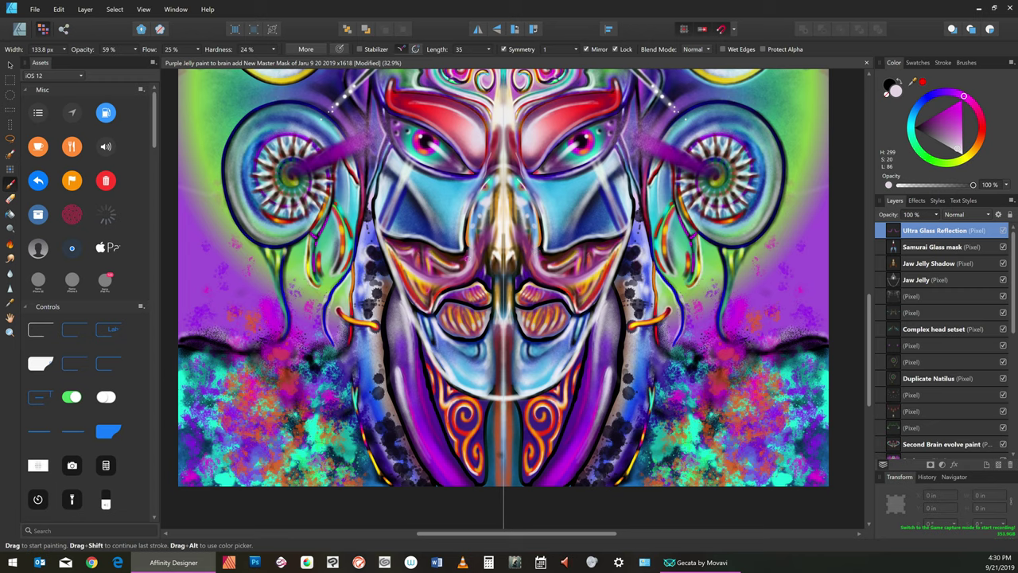
{"action": "left_click_drag", "start_coordinate": [543, 276], "coordinate": [560, 277]}
{"action": "left_click", "coordinate": [544, 268]}
{"action": "left_click", "coordinate": [544, 268]}
{"action": "left_click", "coordinate": [544, 267]}
{"action": "left_click", "coordinate": [543, 264]}
{"action": "left_click", "coordinate": [548, 270]}
Enlarge the brush to 1117.5 px and dab a broad mirrored pale-pink glow over the cheeks and mouth area
{"action": "key", "text": "]"}
{"action": "key", "text": "]"}
{"action": "key", "text": "]"}
{"action": "key", "text": "bracketleft"}
{"action": "key", "text": "bracketleft"}
{"action": "key", "text": "bracketleft"}
{"action": "key", "text": "bracketleft"}
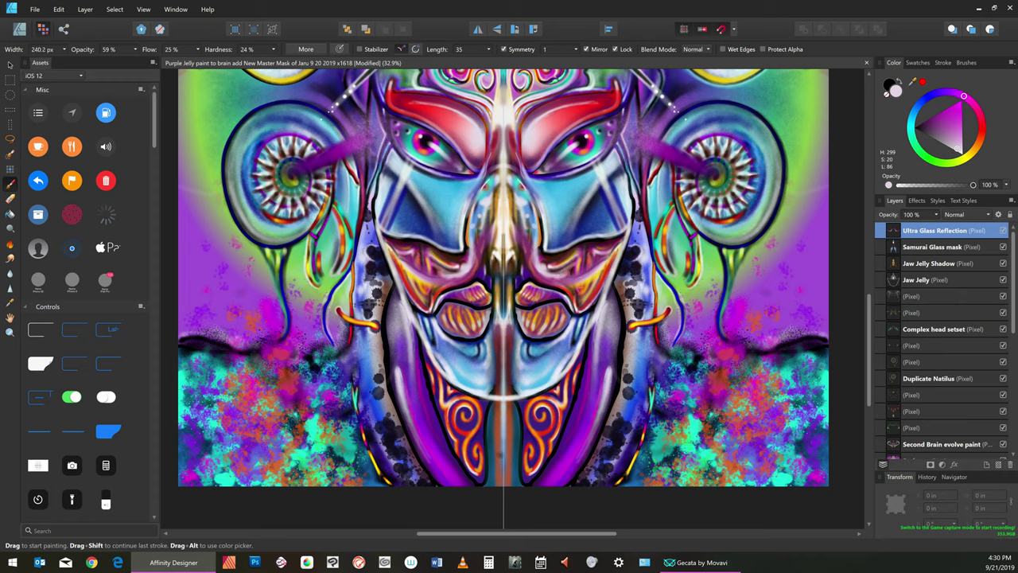
{"action": "key", "text": "bracketright"}
{"action": "key", "text": "bracketright"}
{"action": "key", "text": "bracketright"}
{"action": "key", "text": "bracketright"}
{"action": "key", "text": "bracketright"}
{"action": "key", "text": "bracketright"}
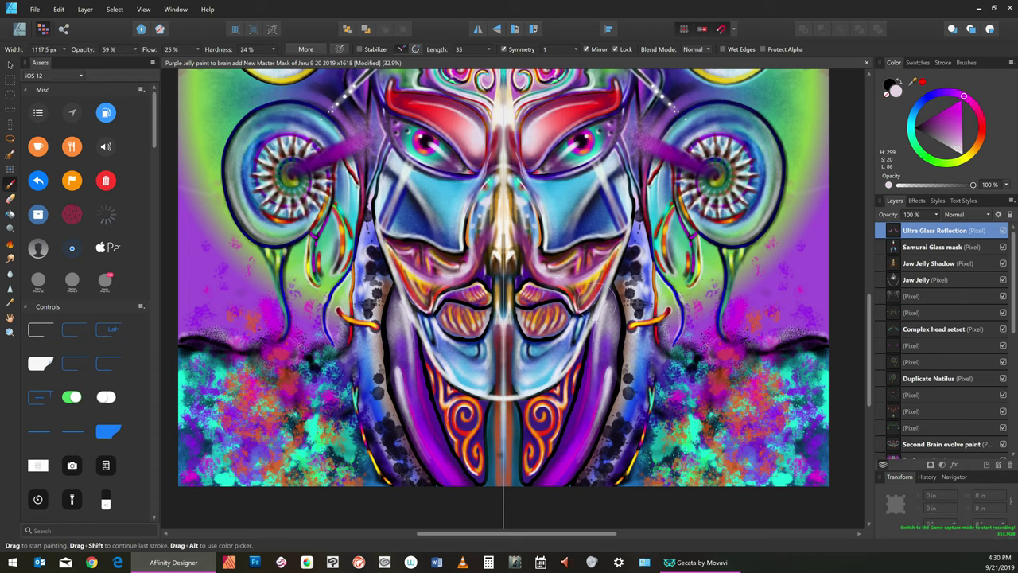
{"action": "left_click", "coordinate": [414, 301]}
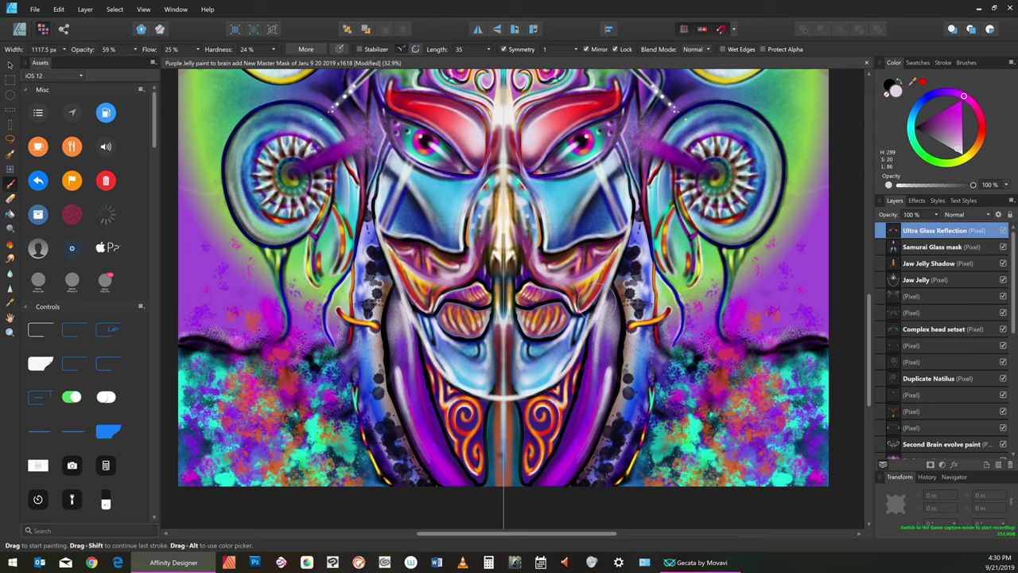
Save the document
{"action": "left_click", "coordinate": [35, 10]}
{"action": "left_click", "coordinate": [56, 96]}
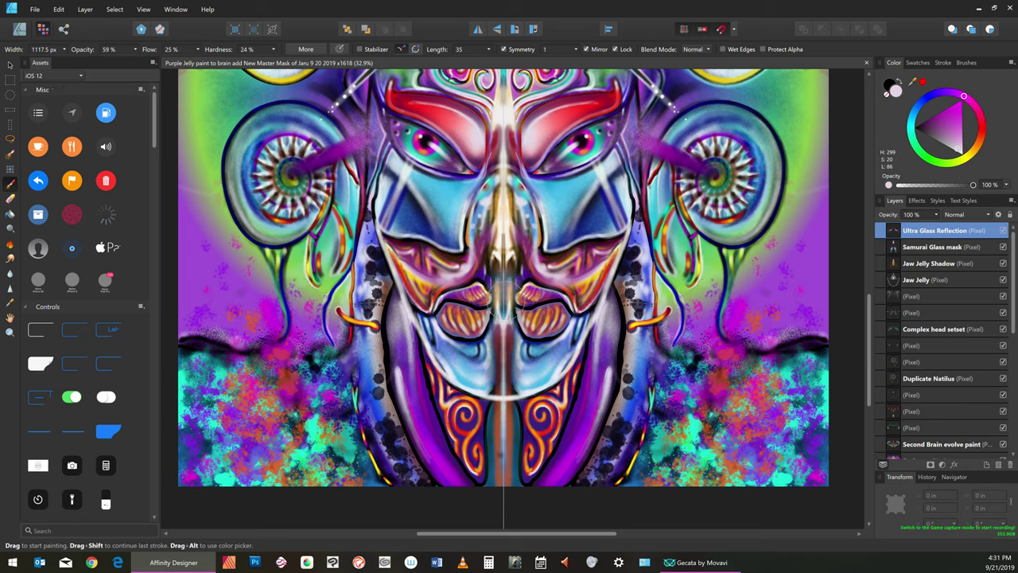
{"action": "key", "text": "bracketright"}
{"action": "key", "text": "bracketright"}
{"action": "key", "text": "bracketright"}
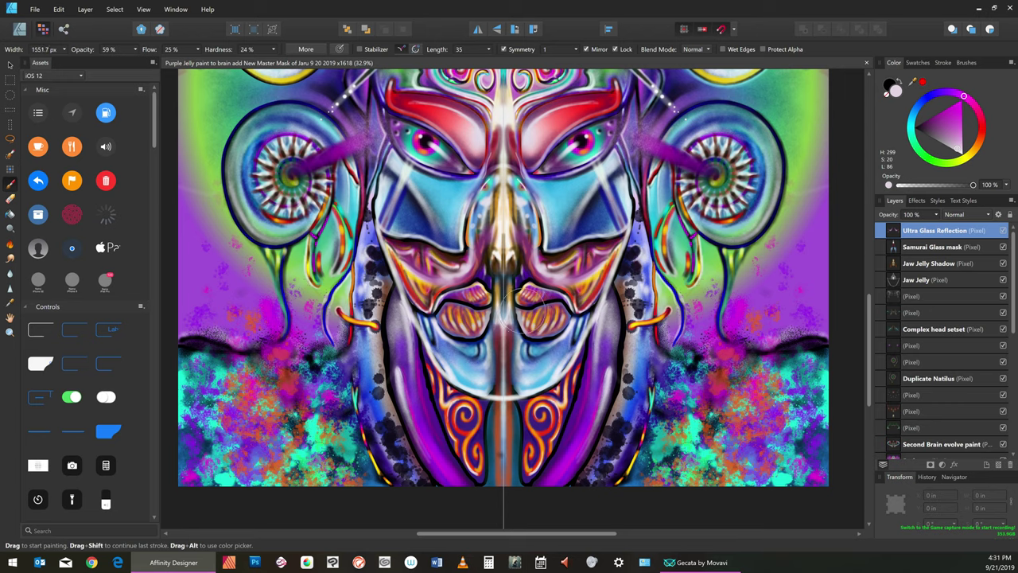
{"action": "key", "text": "bracketleft"}
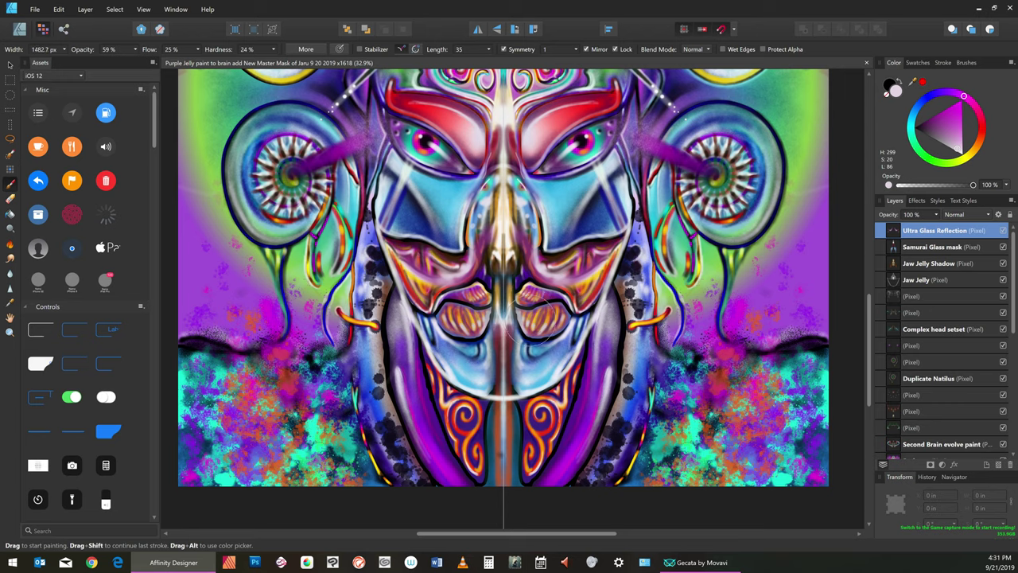
{"action": "key", "text": "bracketleft"}
{"action": "key", "text": "bracketleft"}
{"action": "key", "text": "bracketleft"}
{"action": "key", "text": "bracketleft"}
{"action": "key", "text": "bracketleft"}
{"action": "key", "text": "bracketleft"}
{"action": "key", "text": "bracketleft"}
{"action": "key", "text": "bracketleft"}
{"action": "key", "text": "bracketleft"}
{"action": "key", "text": "bracketleft"}
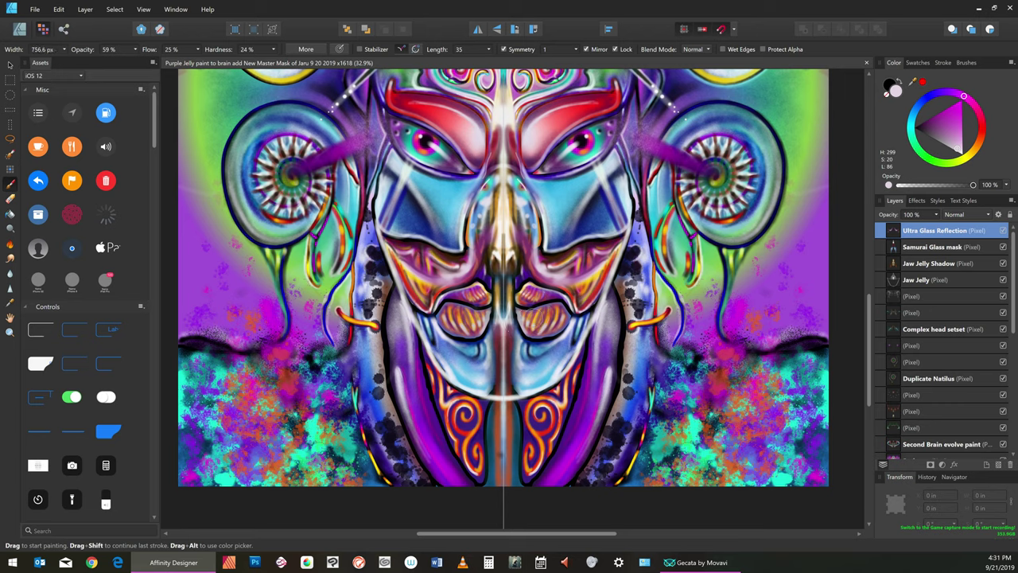
{"action": "key", "text": "bracketright"}
{"action": "key", "text": "bracketright"}
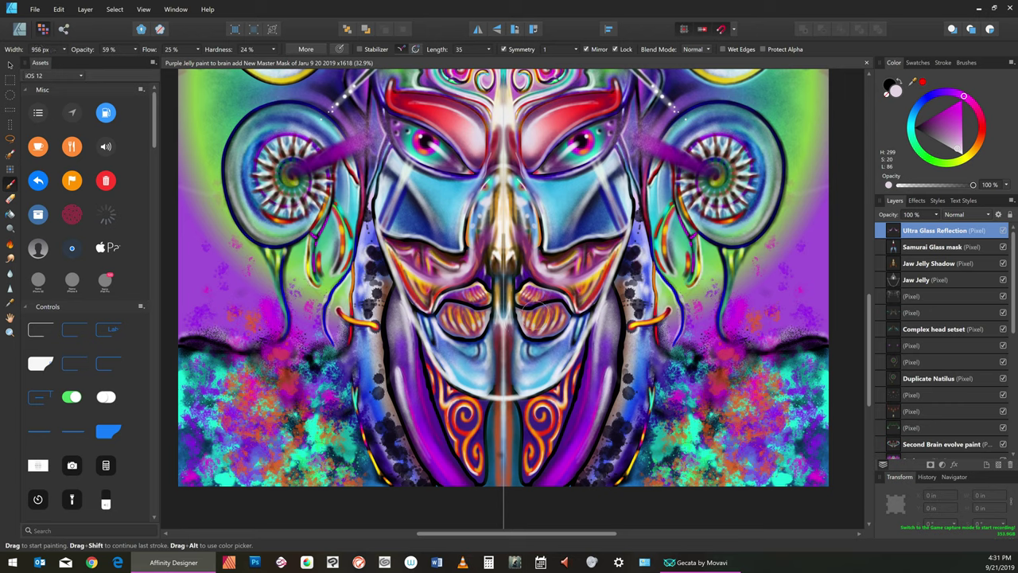
{"action": "key", "text": "bracketright"}
{"action": "left_click_drag", "start_coordinate": [544, 315], "coordinate": [538, 303]}
{"action": "key", "text": "ctrl+z"}
Paint broad mirrored pale-pink reflections over the lips and chin, using brush widths of 645.1 px and 741.9 px
{"action": "key", "text": "bracketleft"}
{"action": "key", "text": "bracketleft"}
{"action": "key", "text": "bracketleft"}
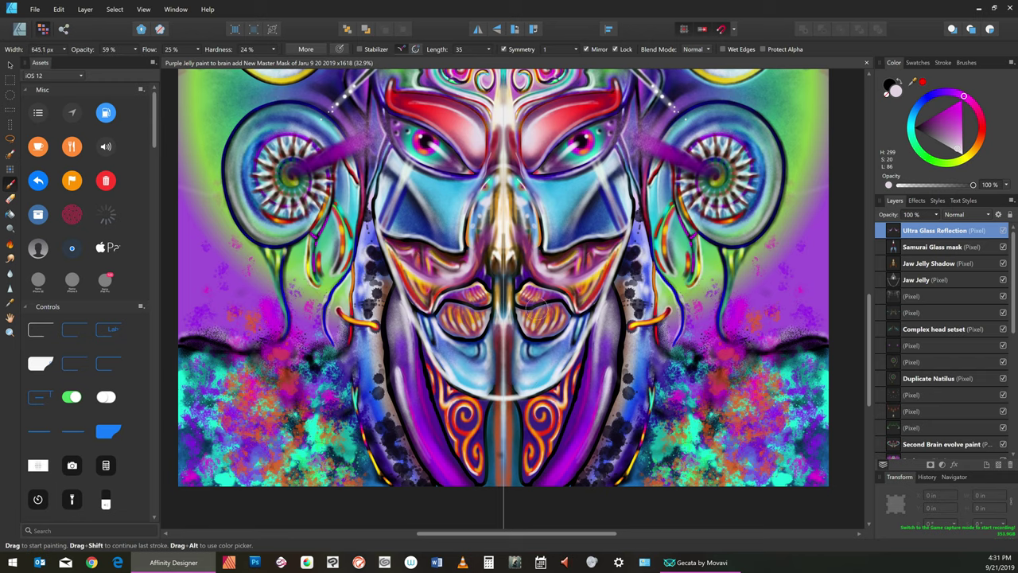
{"action": "left_click_drag", "start_coordinate": [537, 309], "coordinate": [525, 374]}
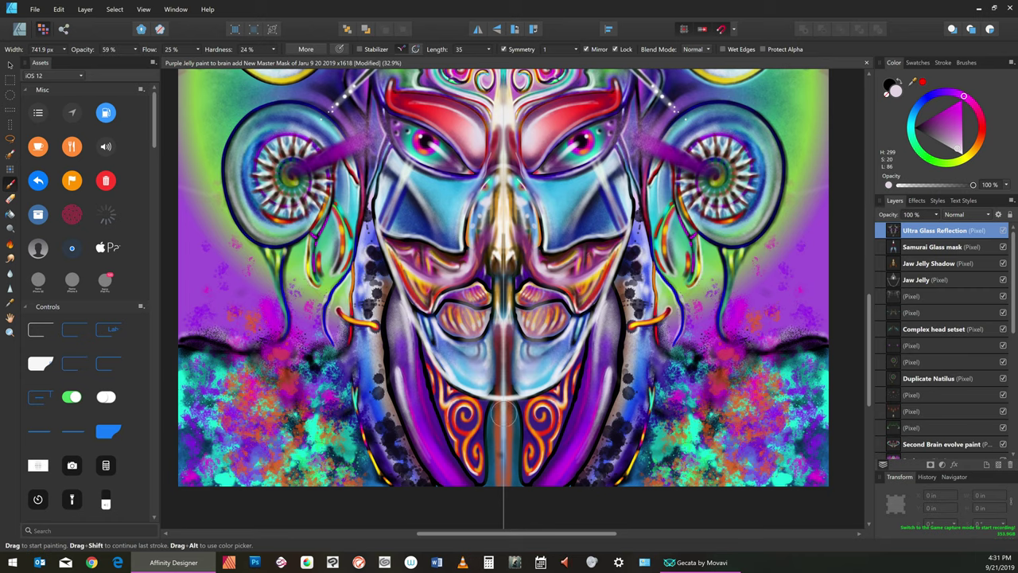
{"action": "mouse_move", "coordinate": [546, 335]}
{"action": "left_mouse_down"}
{"action": "mouse_move", "coordinate": [519, 376]}
{"action": "mouse_move", "coordinate": [531, 361]}
{"action": "left_mouse_up"}
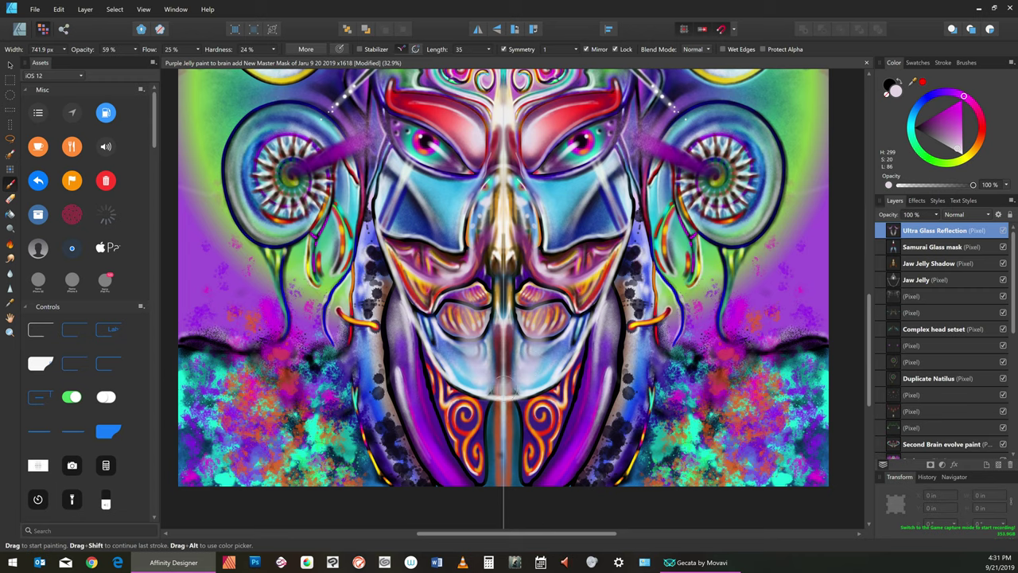
{"action": "left_click", "coordinate": [509, 385]}
{"action": "left_click", "coordinate": [555, 329]}
Reduce the brush width to 193.2 px and paint mirrored pale-pink streaks from the lower lip down the chin
{"action": "key", "text": "["}
{"action": "key", "text": "["}
{"action": "key", "text": "bracketleft"}
{"action": "key", "text": "bracketleft"}
{"action": "key", "text": "bracketleft"}
{"action": "key", "text": "bracketleft"}
{"action": "key", "text": "bracketleft"}
{"action": "left_click_drag", "start_coordinate": [542, 337], "coordinate": [542, 366]}
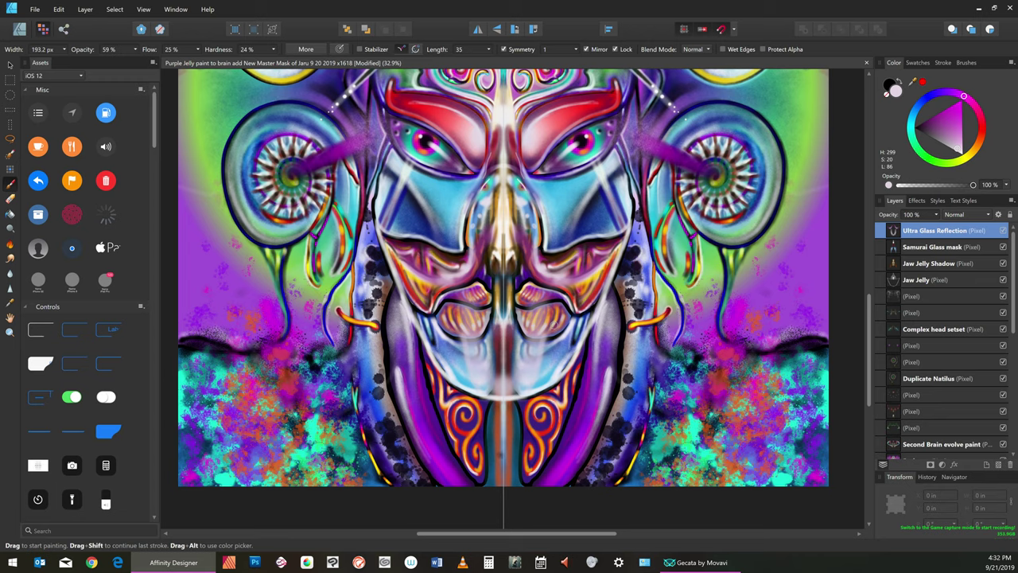
Set the brush opacity to 88% and width to 679.6 px, and dab a mirrored pale-pink glow on the chin
{"action": "key", "text": "]"}
{"action": "key", "text": "]"}
{"action": "key", "text": "]"}
{"action": "key", "text": "]"}
{"action": "key", "text": "]"}
{"action": "key", "text": "]"}
{"action": "key", "text": "]"}
{"action": "key", "text": "]"}
{"action": "left_click", "coordinate": [134, 50]}
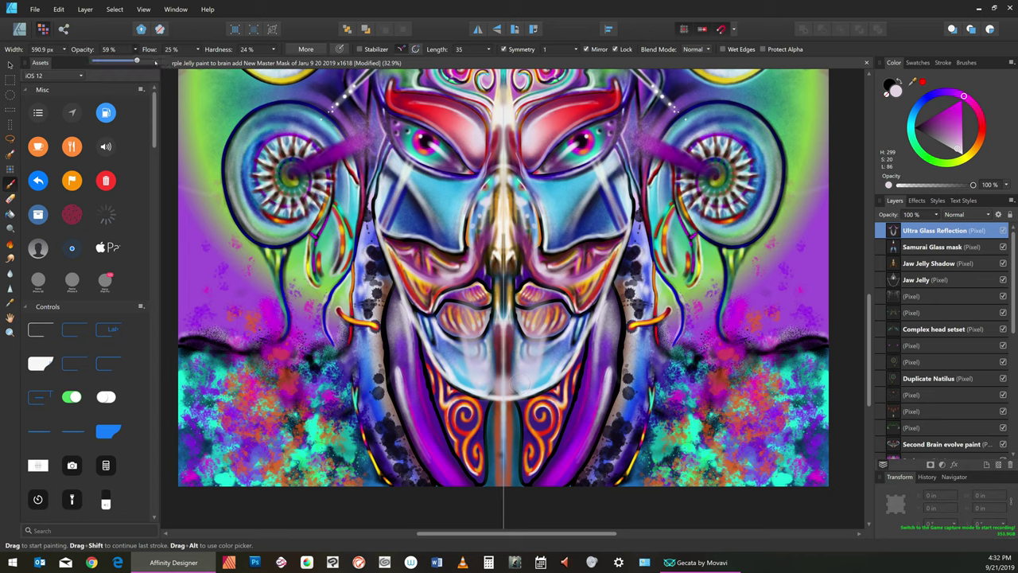
{"action": "left_click_drag", "start_coordinate": [156, 61], "coordinate": [159, 61]}
{"action": "type", "text": "]]]]]]]]"}
{"action": "left_click", "coordinate": [524, 382]}
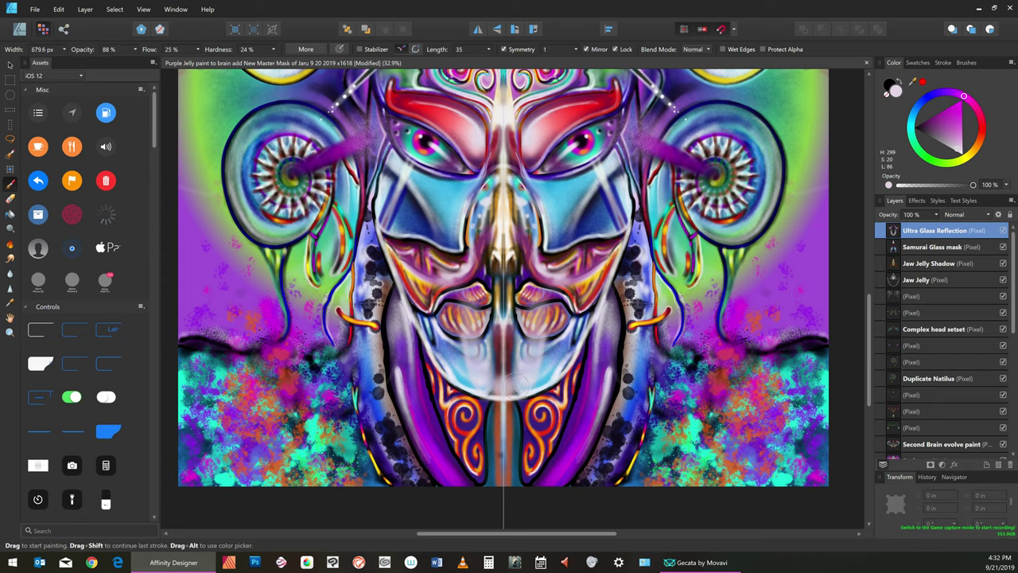
Set the brush width to 355.9 px and paint mirrored pale-pink highlights from the outer cheeks down to the jaw
{"action": "key", "text": "["}
{"action": "key", "text": "["}
{"action": "key", "text": "["}
{"action": "key", "text": "["}
{"action": "key", "text": "bracketright"}
{"action": "key", "text": "bracketright"}
{"action": "key", "text": "bracketright"}
{"action": "key", "text": "bracketright"}
{"action": "key", "text": "bracketright"}
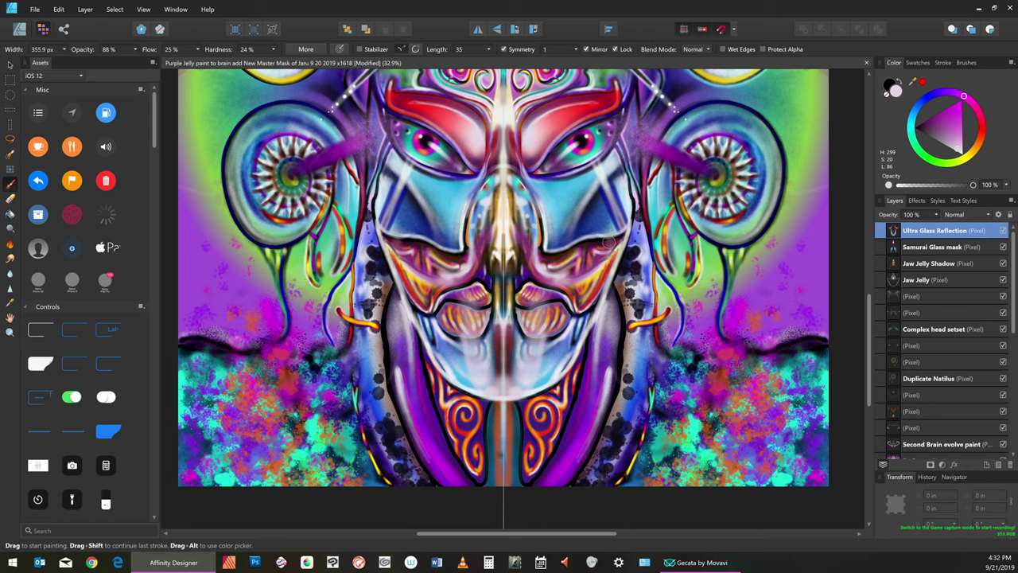
{"action": "left_click_drag", "start_coordinate": [607, 242], "coordinate": [578, 333]}
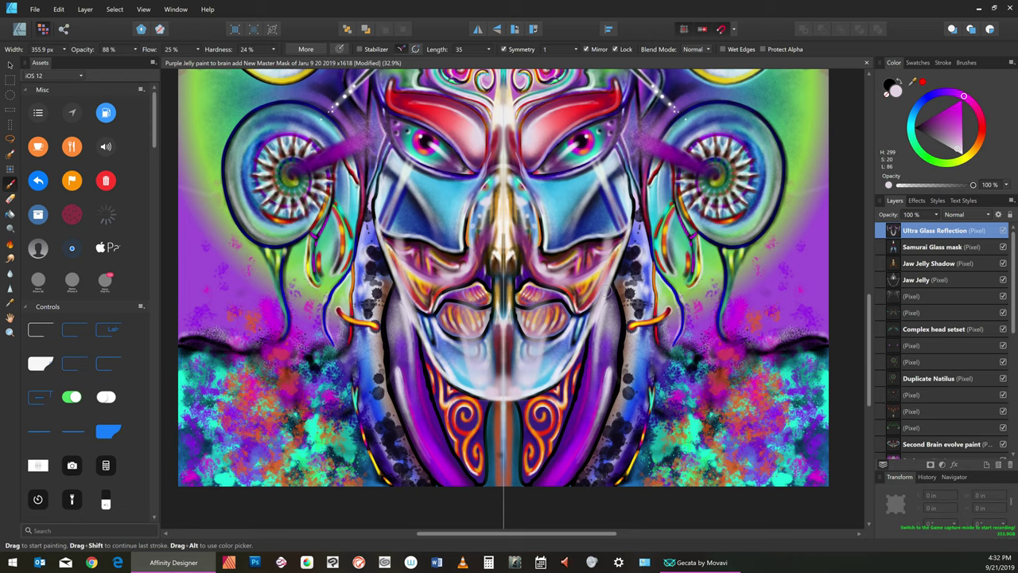
Paint mirrored bright-green tints (H 157, S 100, L 49) down the cheeks and jaw with a 555.5 px brush
{"action": "left_click", "coordinate": [916, 140]}
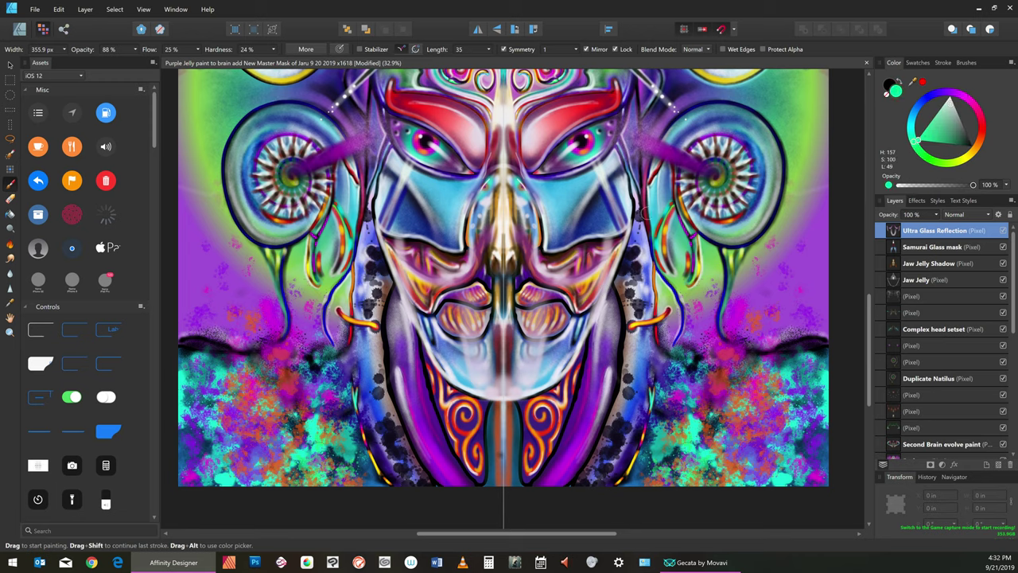
{"action": "key", "text": "bracketright"}
{"action": "key", "text": "bracketright"}
{"action": "key", "text": "bracketright"}
{"action": "key", "text": "bracketright"}
{"action": "key", "text": "bracketright"}
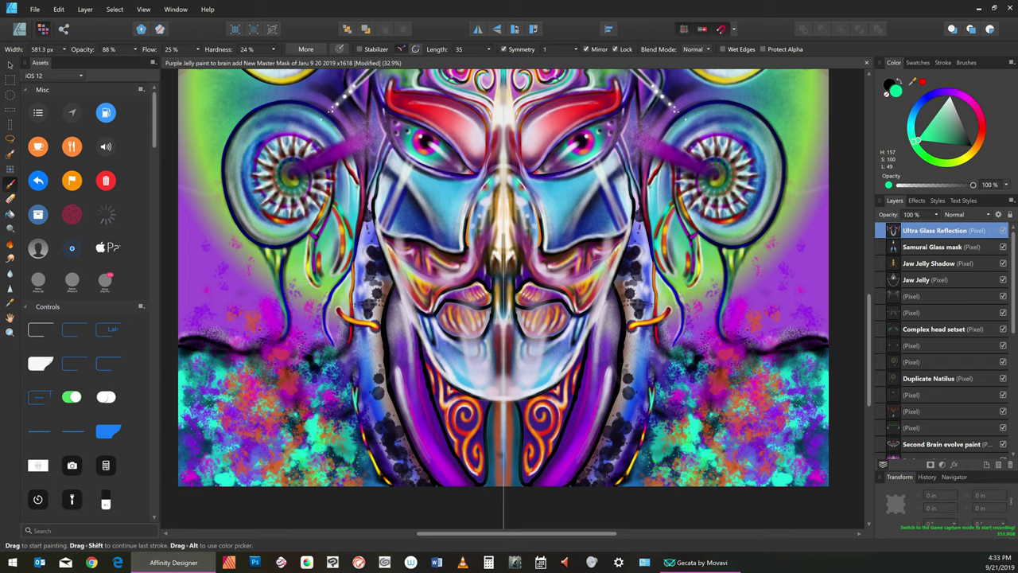
{"action": "key", "text": "bracketleft"}
{"action": "key", "text": "bracketleft"}
{"action": "left_click_drag", "start_coordinate": [597, 267], "coordinate": [574, 347]}
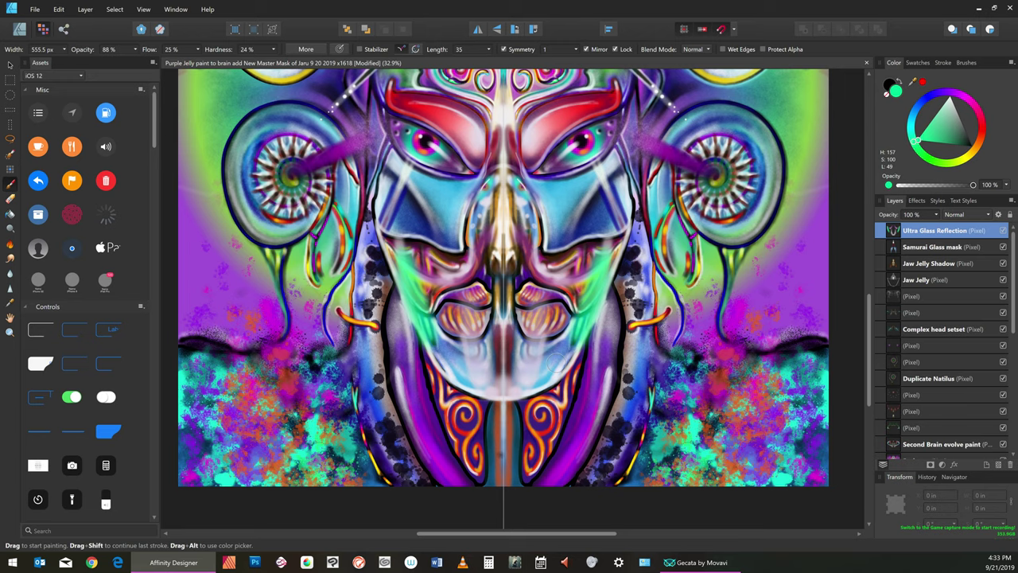
Save the document with the green cheek tints
{"action": "left_click", "coordinate": [36, 9]}
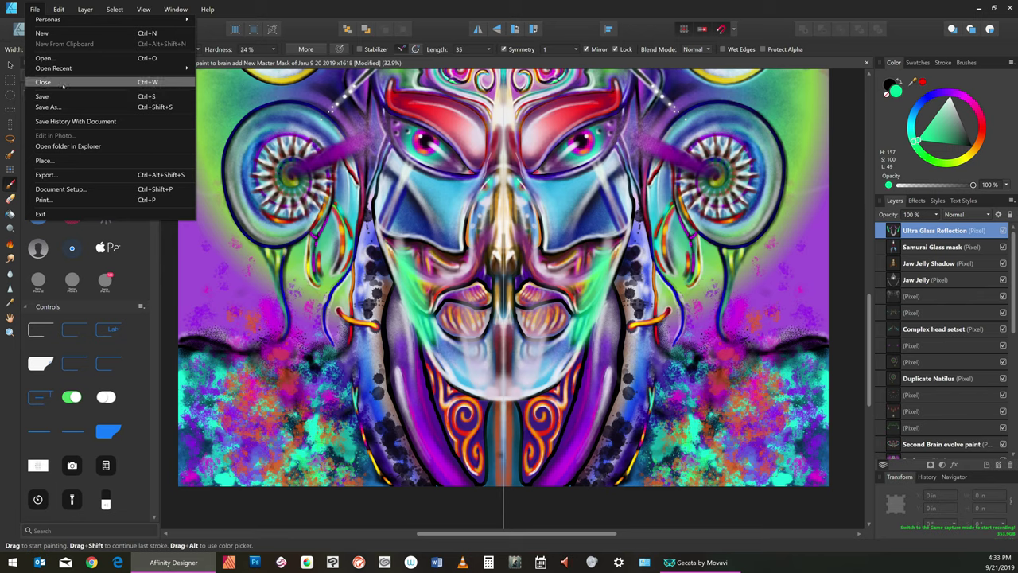
{"action": "key", "text": "Escape"}
{"action": "key", "text": "ctrl+s"}
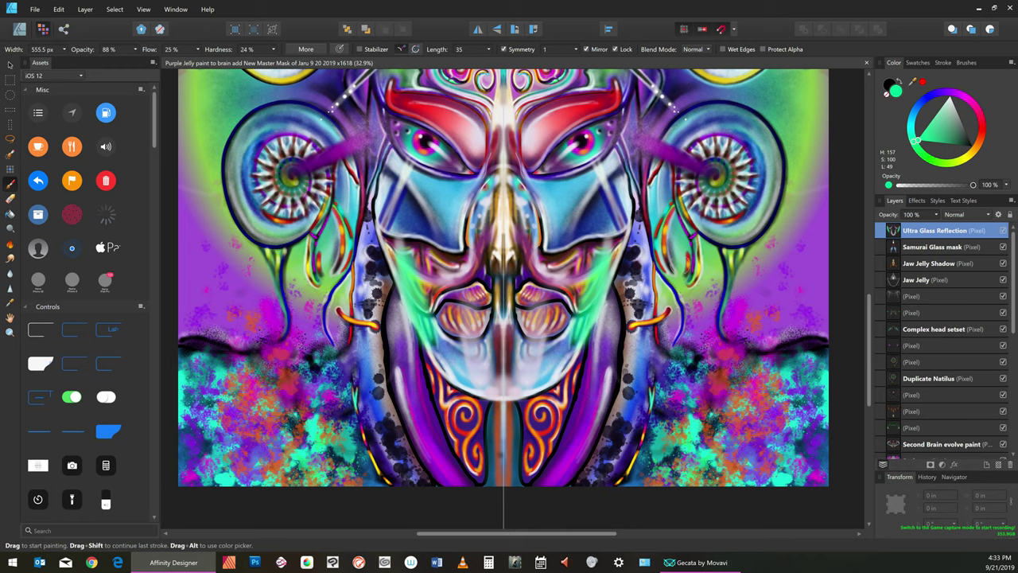
Paint mirrored orange streaks (H 30, S 100, L 49) over the green cheek tints with a 141.4 px brush
{"action": "key", "text": "bracketleft"}
{"action": "key", "text": "bracketleft"}
{"action": "key", "text": "bracketleft"}
{"action": "key", "text": "bracketleft"}
{"action": "left_click_drag", "start_coordinate": [915, 141], "coordinate": [976, 144]}
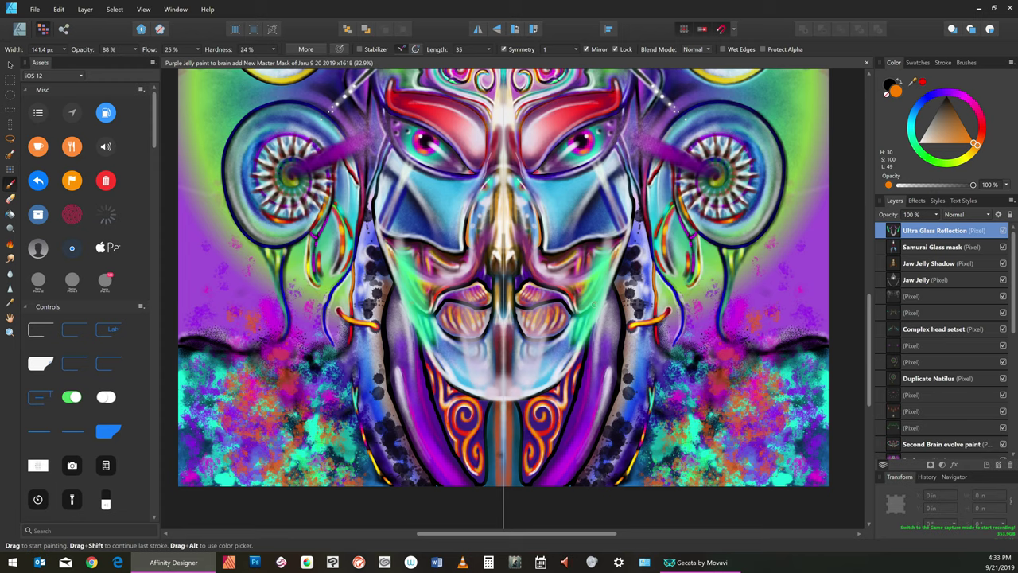
{"action": "left_click_drag", "start_coordinate": [588, 320], "coordinate": [598, 242]}
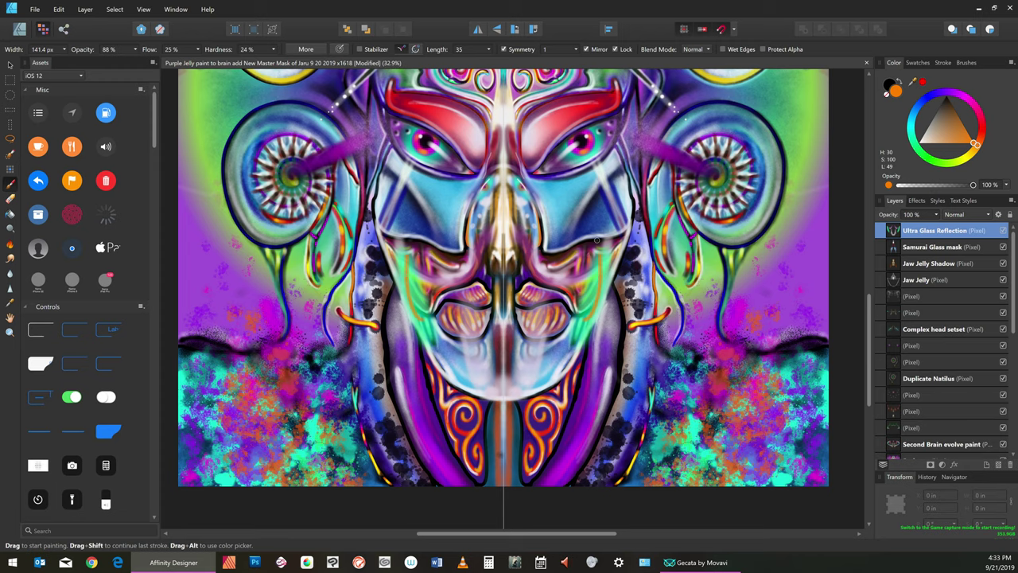
{"action": "left_click_drag", "start_coordinate": [602, 254], "coordinate": [607, 279]}
Paint thin mirrored red accents (H 6, S 100) along the orange cheek streaks with an 86.8 px brush
{"action": "left_click", "coordinate": [985, 125]}
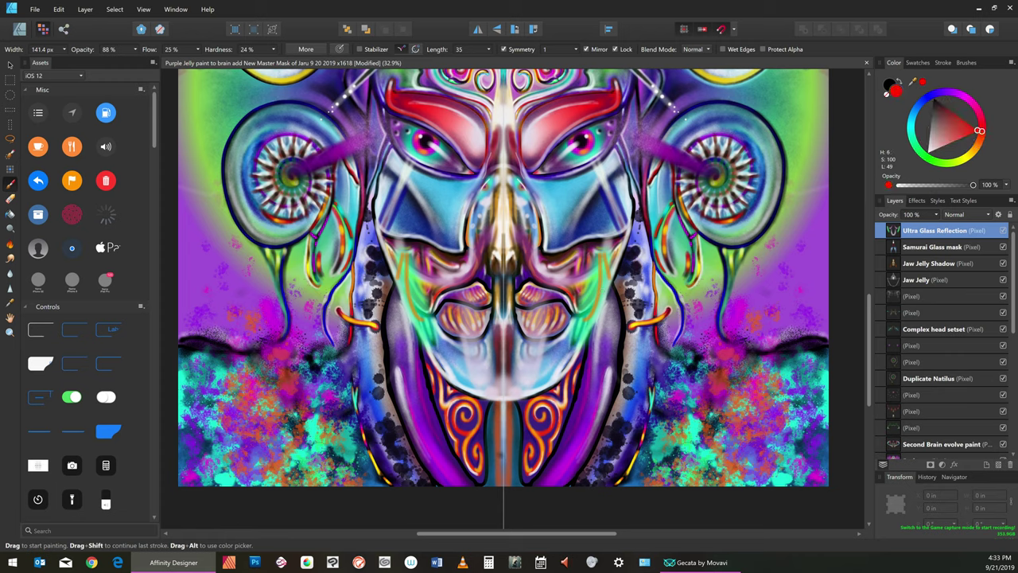
{"action": "key", "text": "bracketleft"}
{"action": "key", "text": "bracketleft"}
{"action": "key", "text": "bracketleft"}
{"action": "left_click_drag", "start_coordinate": [606, 261], "coordinate": [606, 272]}
{"action": "left_click_drag", "start_coordinate": [602, 280], "coordinate": [597, 301]}
Set the brush colour to yellow with H 56, S 100, L 49 and save the document
{"action": "left_click", "coordinate": [965, 155]}
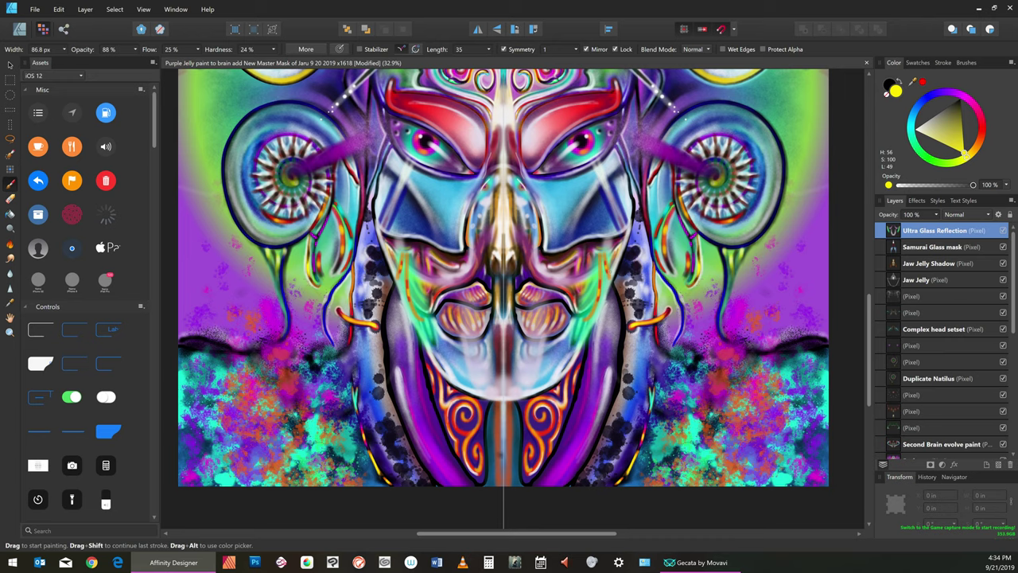
{"action": "left_click", "coordinate": [58, 9]}
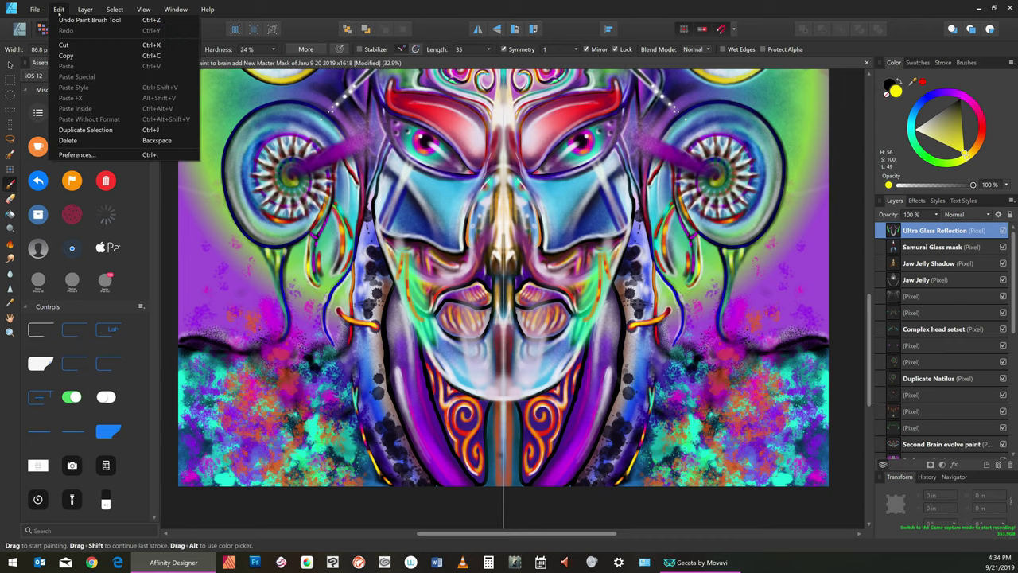
{"action": "mouse_move", "coordinate": [35, 9]}
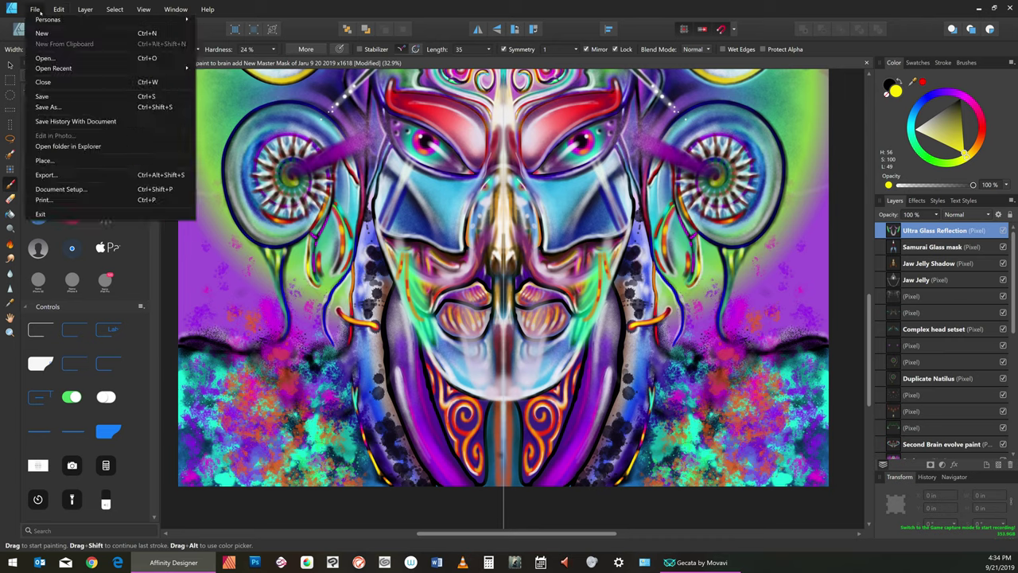
{"action": "left_click", "coordinate": [60, 95]}
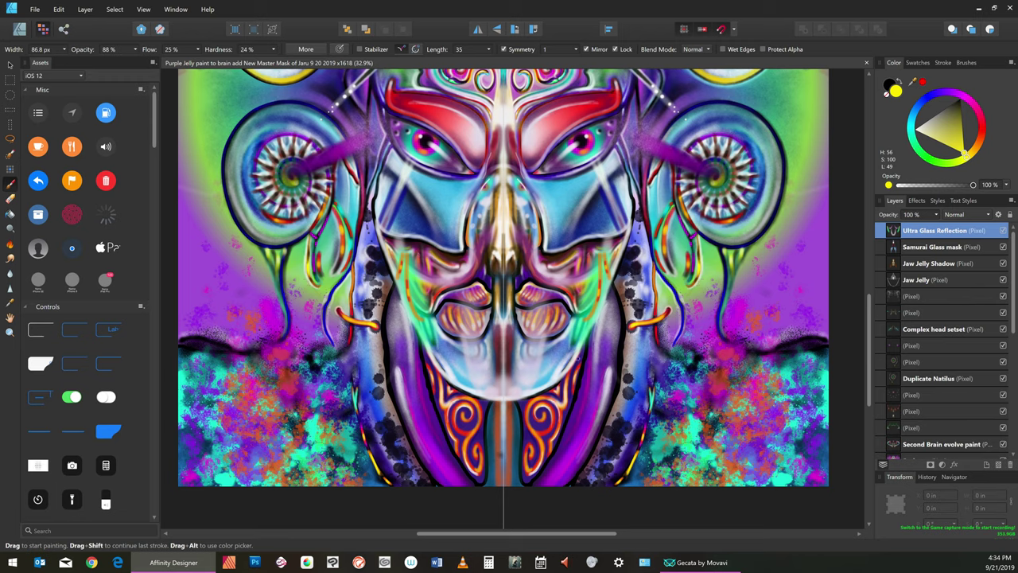
Try a dark purple brush colour (H 270, S 63, L 24), and replace it with black sampled using the Colour Picker
{"action": "left_click", "coordinate": [947, 93]}
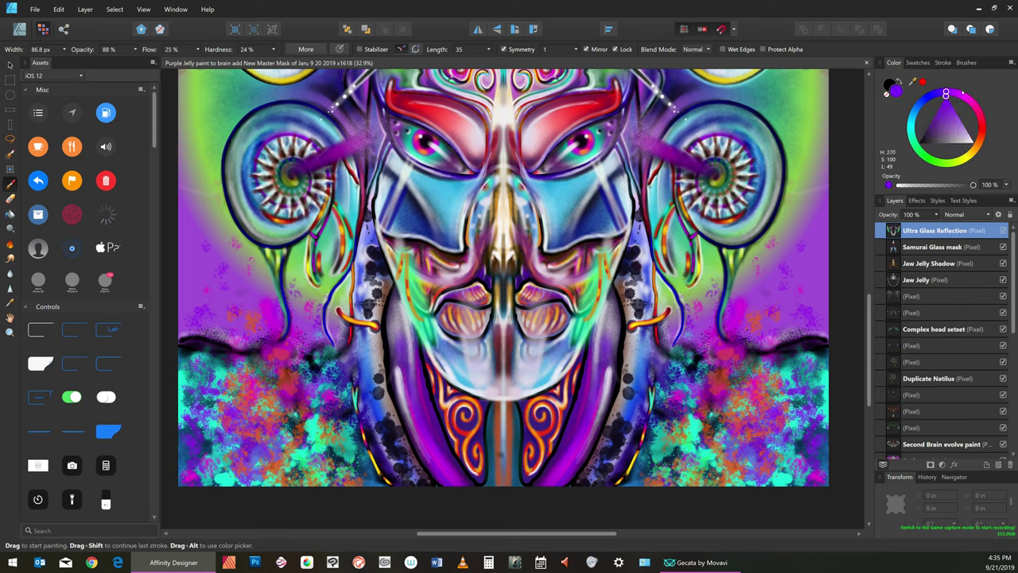
{"action": "left_click", "coordinate": [932, 128]}
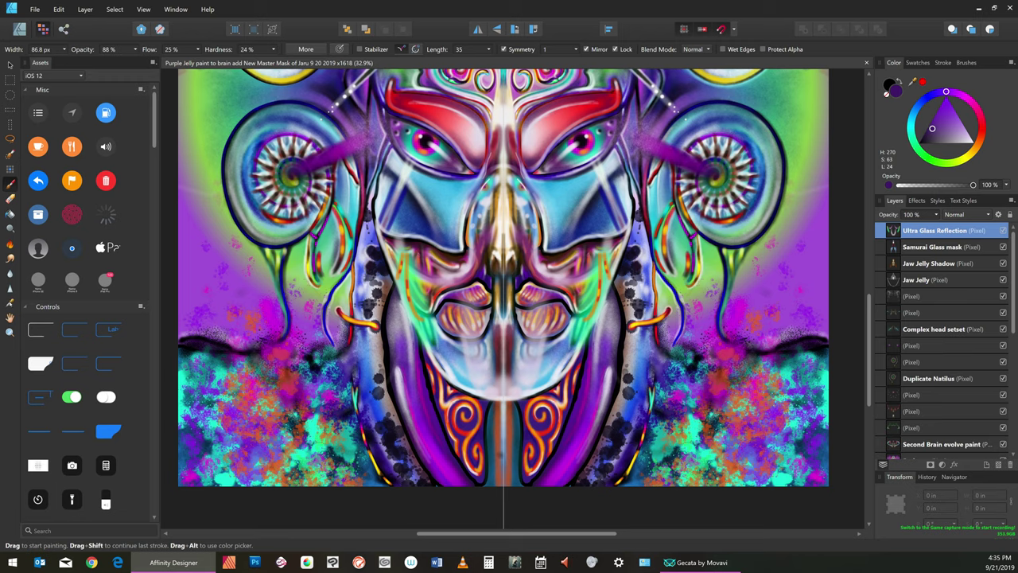
{"action": "key", "text": "i"}
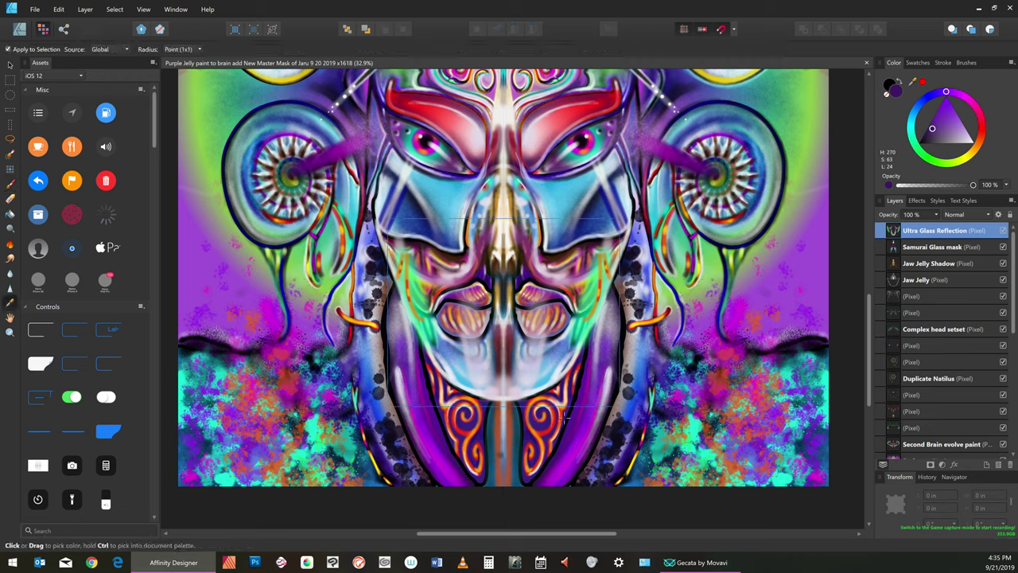
{"action": "left_click", "coordinate": [563, 419]}
{"action": "left_click", "coordinate": [836, 243]}
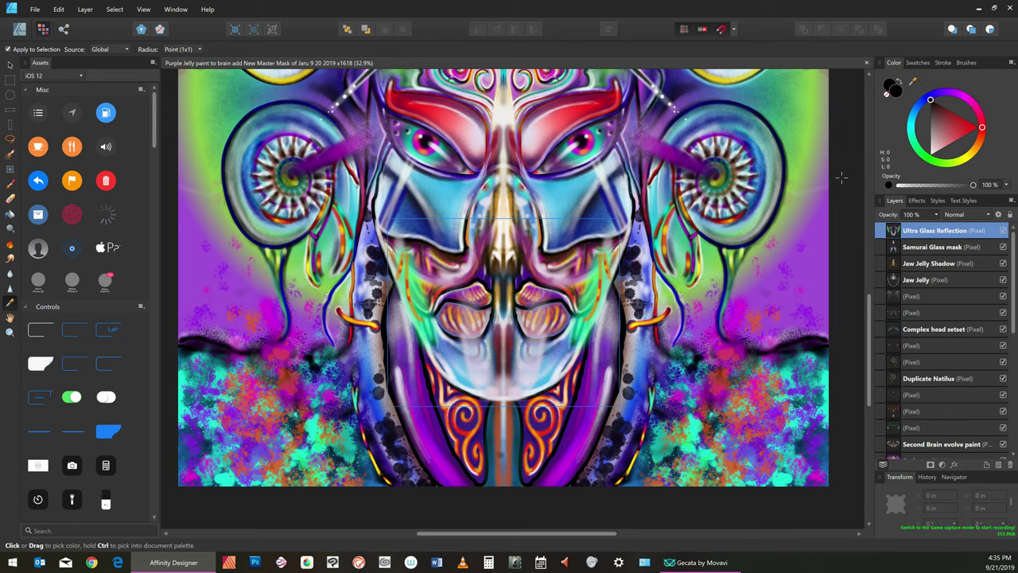
{"action": "key", "text": "b"}
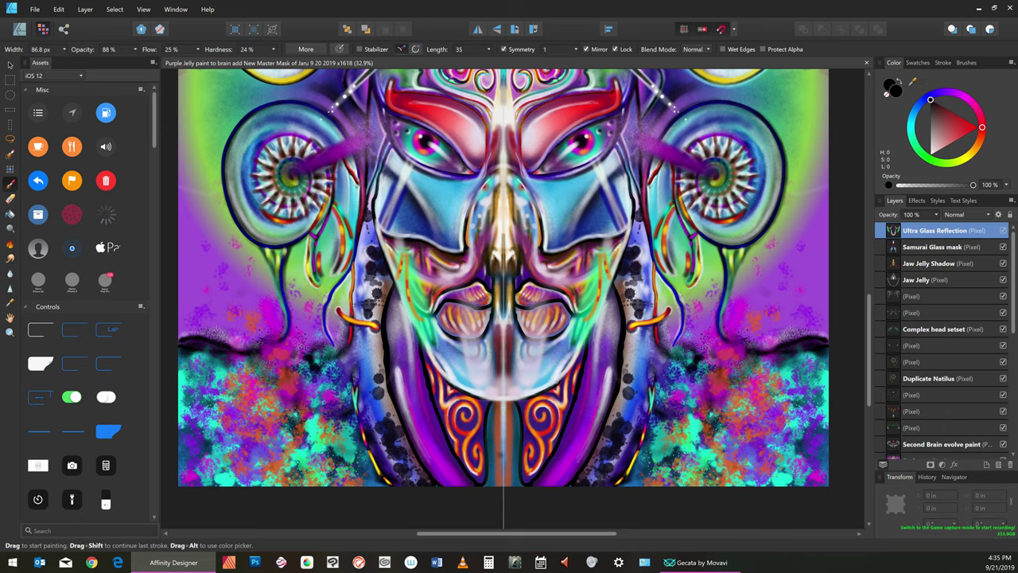
Set the brush width to 321.7 px
{"action": "key", "text": "bracketright"}
{"action": "key", "text": "bracketright"}
{"action": "key", "text": "bracketright"}
{"action": "key", "text": "bracketright"}
{"action": "key", "text": "bracketright"}
{"action": "key", "text": "bracketright"}
{"action": "key", "text": "bracketright"}
{"action": "key", "text": "bracketleft"}
{"action": "key", "text": "bracketleft"}
{"action": "key", "text": "bracketleft"}
{"action": "key", "text": "bracketright"}
{"action": "key", "text": "bracketright"}
{"action": "key", "text": "bracketright"}
{"action": "key", "text": "bracketleft"}
{"action": "key", "text": "bracketright"}
{"action": "key", "text": "bracketright"}
{"action": "key", "text": "bracketright"}
{"action": "key", "text": "bracketright"}
{"action": "key", "text": "bracketright"}
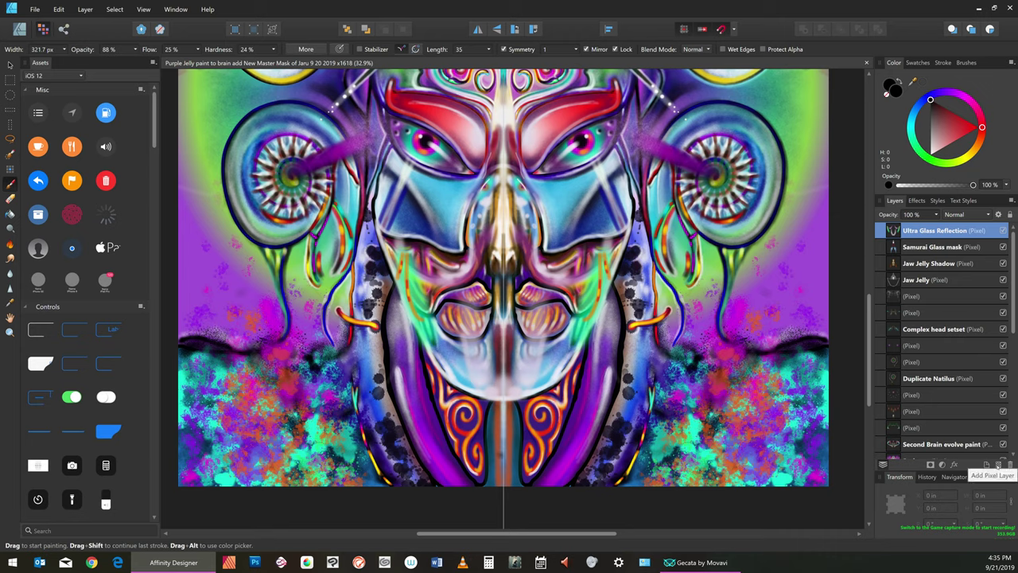
Add a new pixel layer above the Ultra Glass Reflection layer and undo the last brush stroke
{"action": "key", "text": "ctrl+shift+n"}
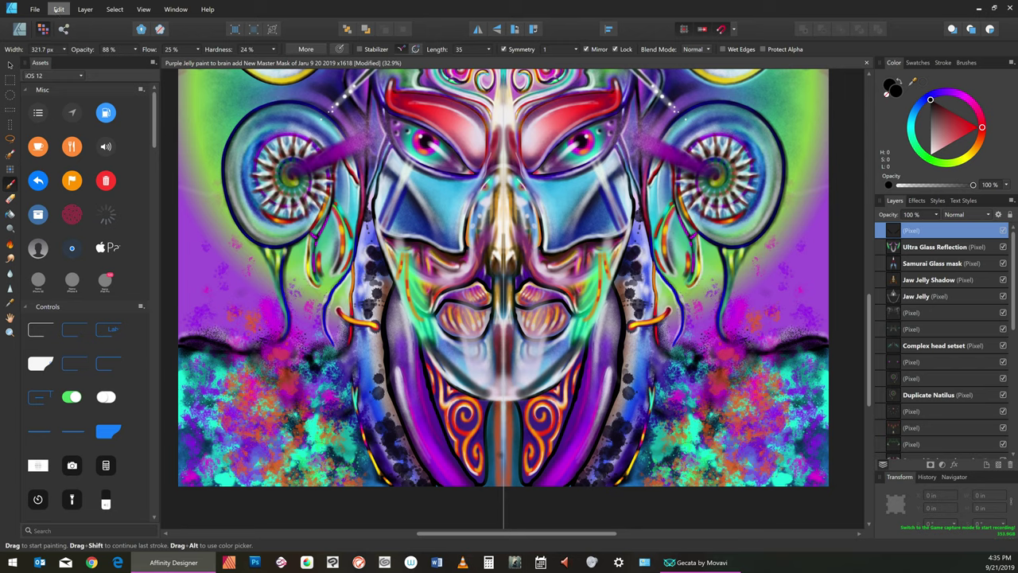
{"action": "left_click", "coordinate": [59, 9]}
{"action": "left_click", "coordinate": [64, 20]}
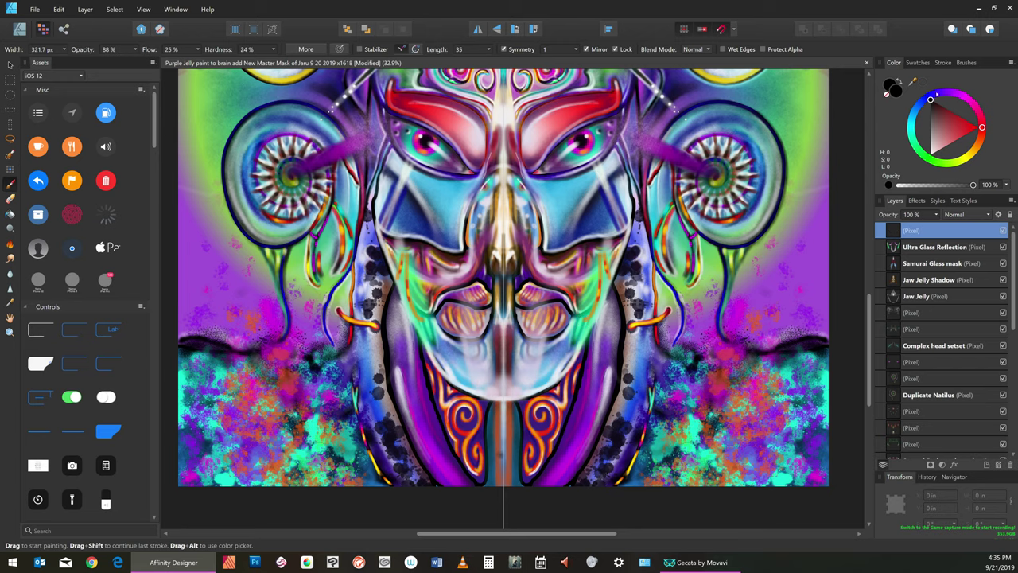
Set the brush colour to violet with H 262, S 96, L 41 and the brush opacity to 45%
{"action": "left_click", "coordinate": [940, 93]}
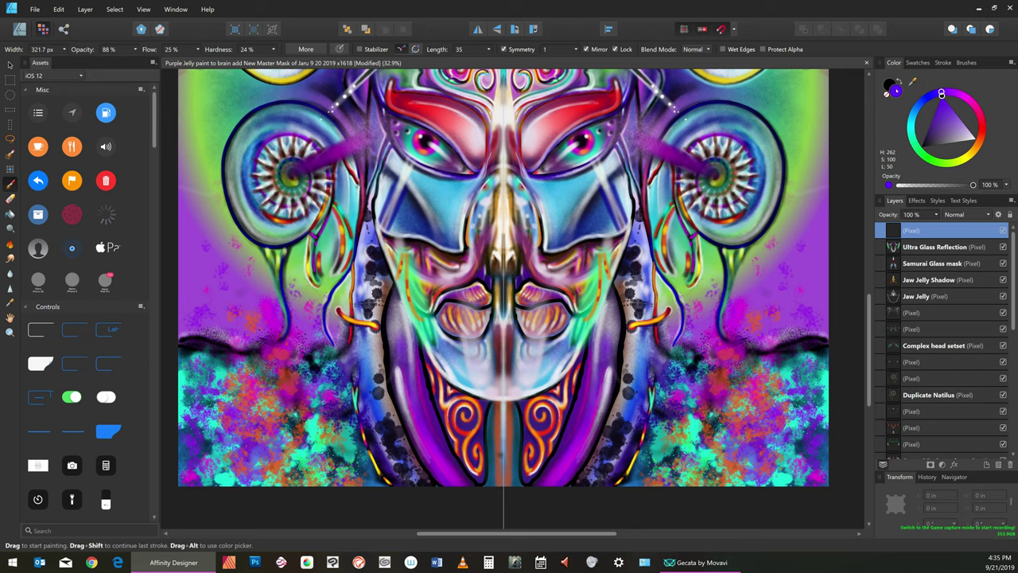
{"action": "left_click", "coordinate": [939, 107]}
{"action": "left_click", "coordinate": [135, 49]}
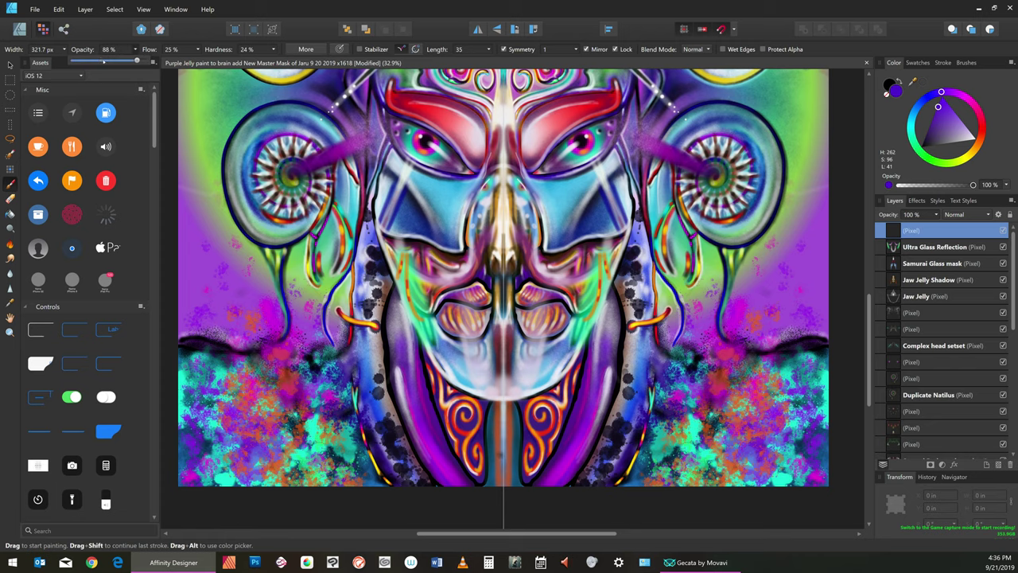
{"action": "left_click_drag", "start_coordinate": [137, 61], "coordinate": [105, 61]}
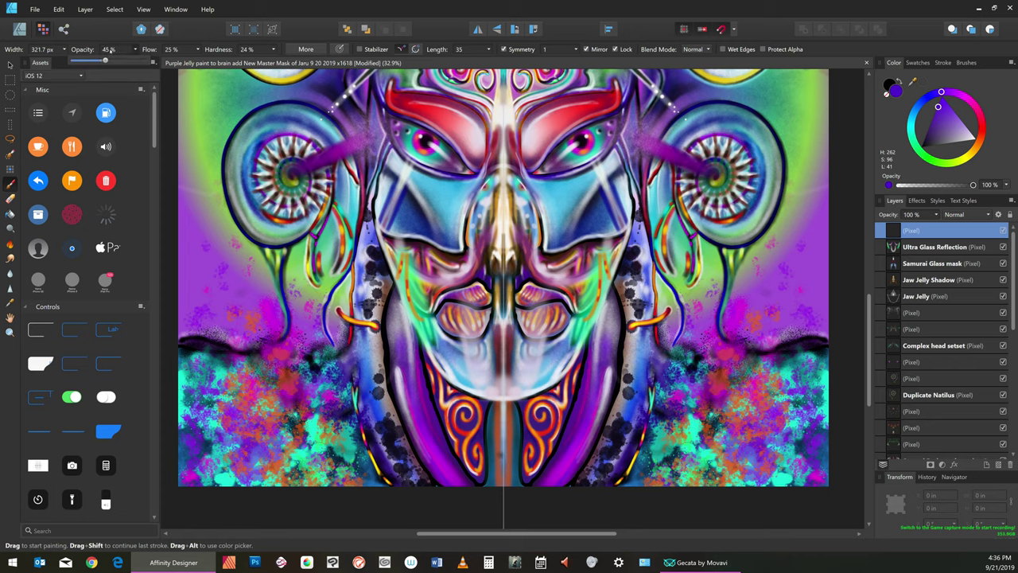
Paint soft violet tints over the mask's chin and lower cheeks, reducing the brush width to 167.9 px
{"action": "left_click", "coordinate": [529, 384]}
{"action": "mouse_move", "coordinate": [509, 399]}
{"action": "left_mouse_down"}
{"action": "mouse_move", "coordinate": [555, 372]}
{"action": "mouse_move", "coordinate": [568, 347]}
{"action": "left_mouse_up"}
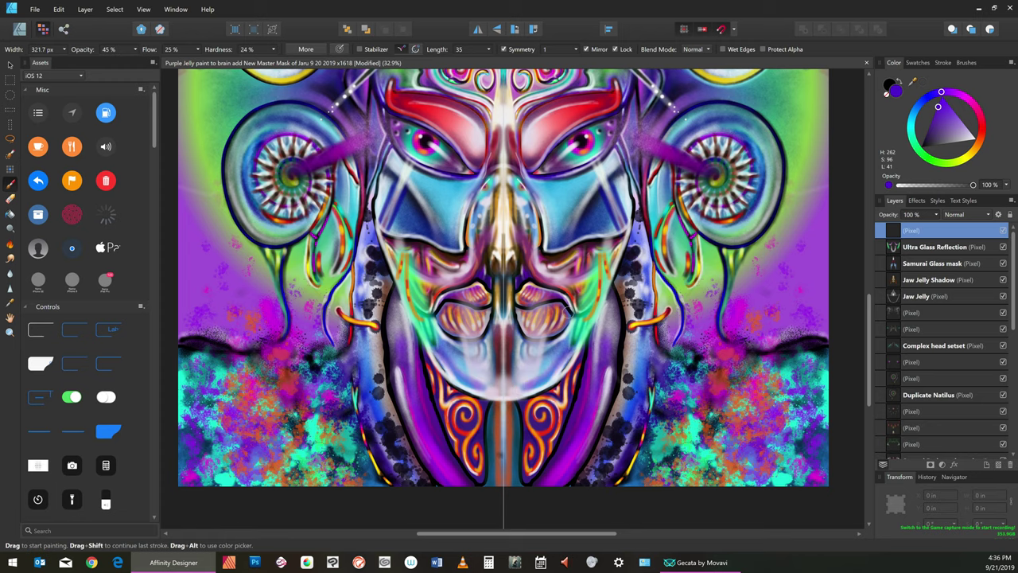
{"action": "left_click_drag", "start_coordinate": [569, 358], "coordinate": [576, 338]}
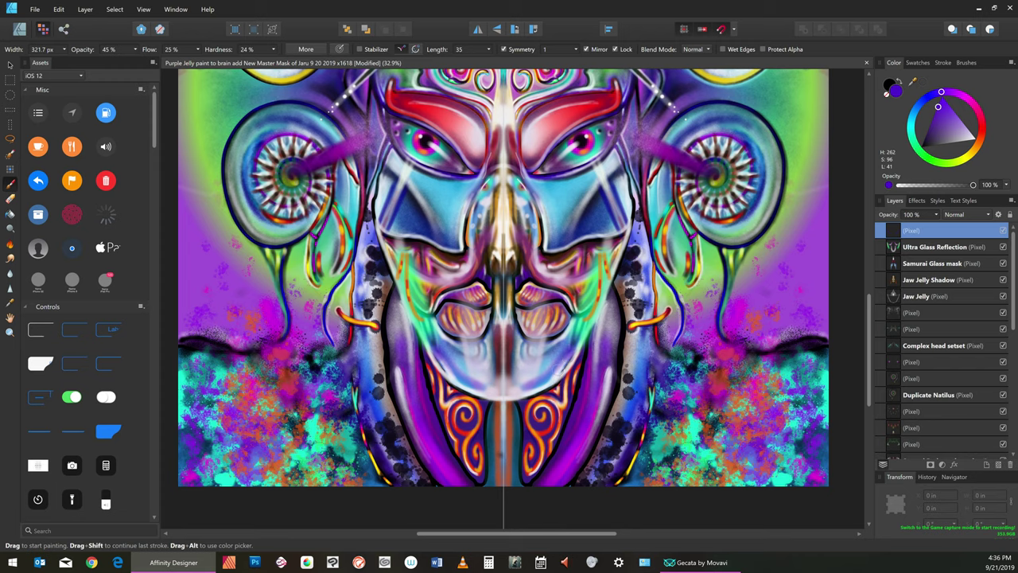
{"action": "key", "text": "bracketleft"}
{"action": "key", "text": "bracketleft"}
{"action": "left_click", "coordinate": [454, 379]}
Set the brush colour to magenta with H 299, S 96, L 41, reduce the brush width, and undo the last two strokes
{"action": "left_click", "coordinate": [963, 96]}
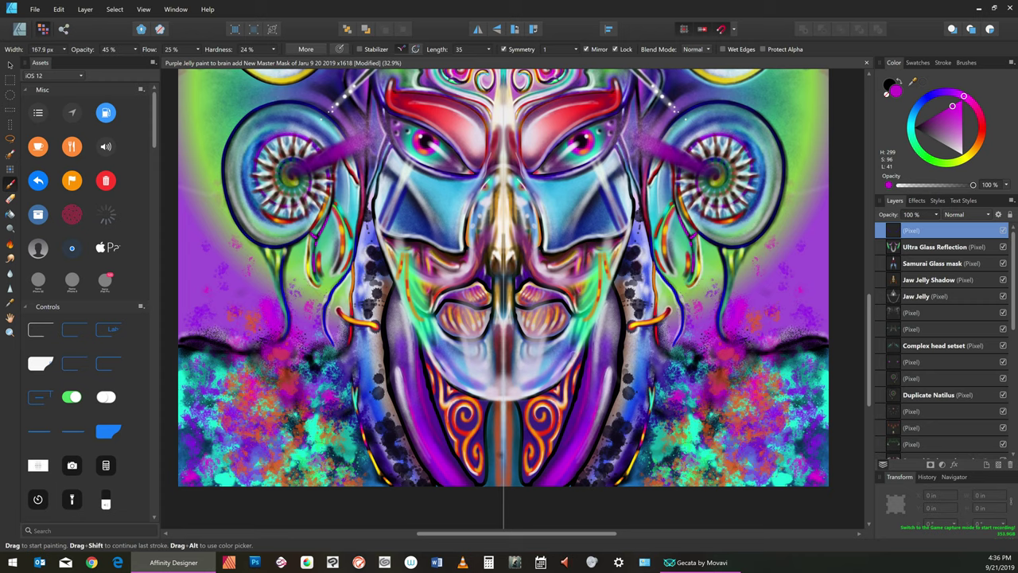
{"action": "key", "text": "bracketleft"}
{"action": "key", "text": "bracketleft"}
{"action": "key", "text": "ctrl+z"}
{"action": "key", "text": "ctrl+z"}
Set the brush colour to dark purple with H 299, S 59, L 10 and the brush width to 143.2 px
{"action": "left_click", "coordinate": [922, 125]}
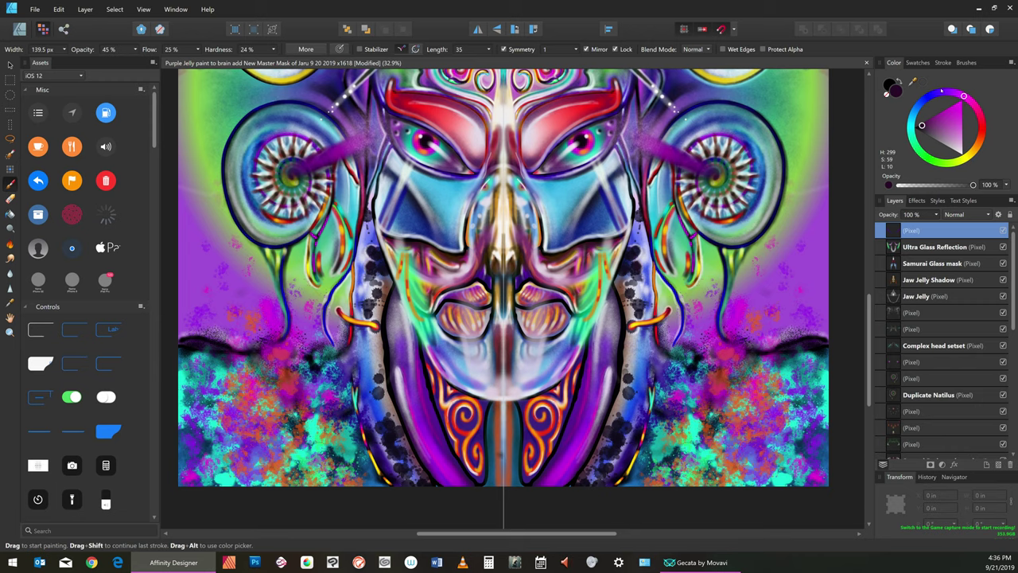
{"action": "key", "text": "["}
{"action": "key", "text": "["}
{"action": "key", "text": "["}
{"action": "key", "text": "bracketright"}
{"action": "key", "text": "bracketright"}
{"action": "key", "text": "bracketright"}
Try a dark purple stroke down the outer edge of the mask's jaw, and undo it
{"action": "left_click_drag", "start_coordinate": [608, 296], "coordinate": [577, 368]}
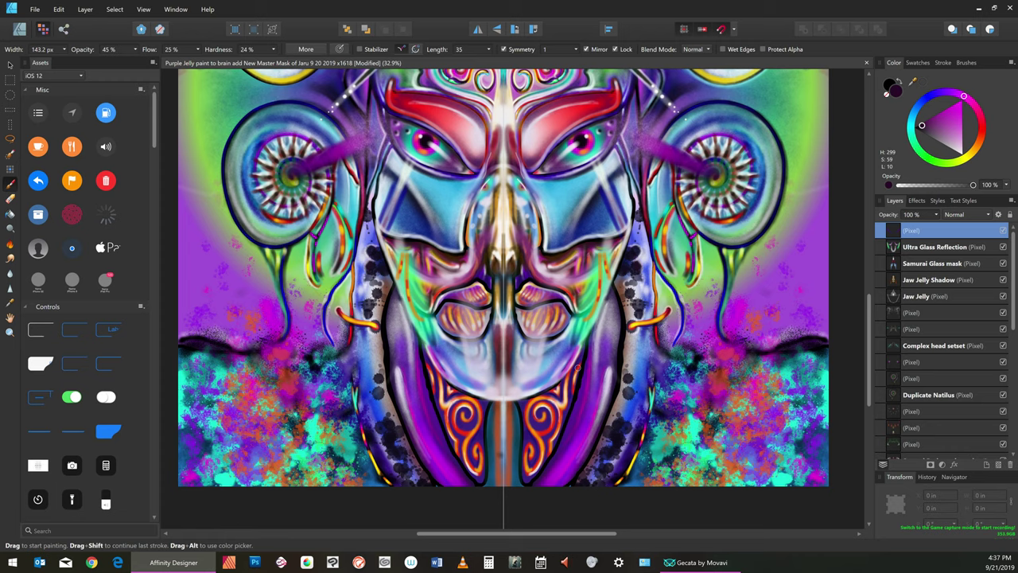
{"action": "left_click", "coordinate": [35, 10]}
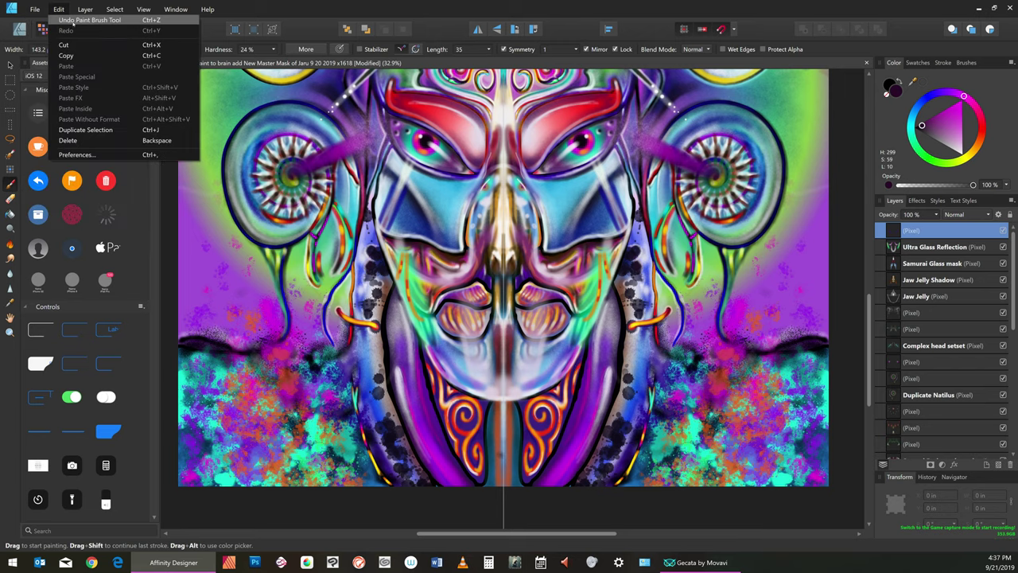
{"action": "left_click", "coordinate": [71, 19]}
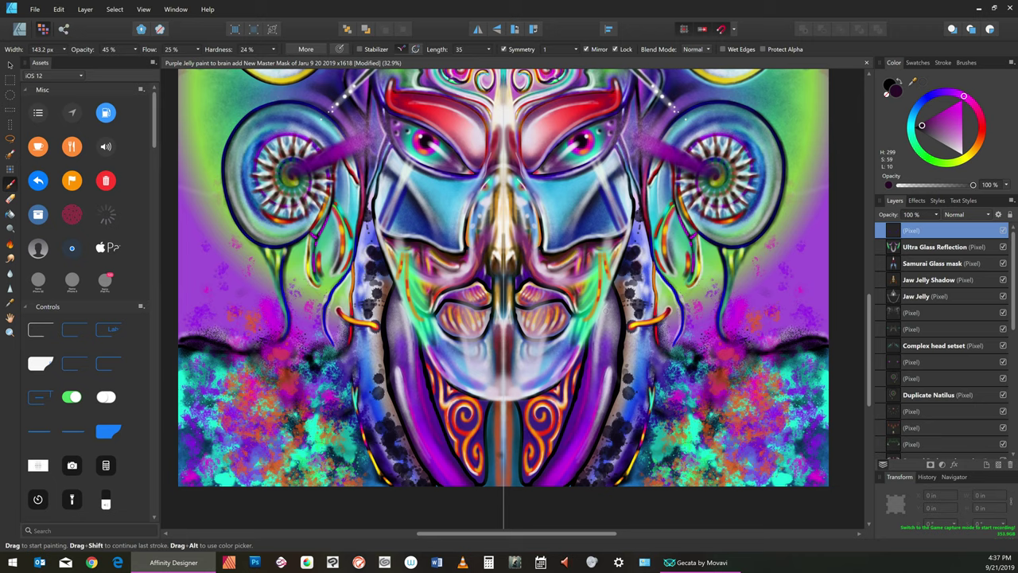
Reduce the brush width to 76.7 px and paint a short dark purple shading stroke along the jaw's outer edge
{"action": "key", "text": "bracketleft"}
{"action": "key", "text": "bracketleft"}
{"action": "key", "text": "bracketleft"}
{"action": "key", "text": "bracketleft"}
{"action": "key", "text": "bracketleft"}
{"action": "key", "text": "bracketleft"}
{"action": "key", "text": "bracketleft"}
{"action": "left_click_drag", "start_coordinate": [603, 306], "coordinate": [595, 330]}
Rename the new pixel layer above Ultra Glass Reflection as "Tweaks to glass"
{"action": "double_click", "coordinate": [913, 230]}
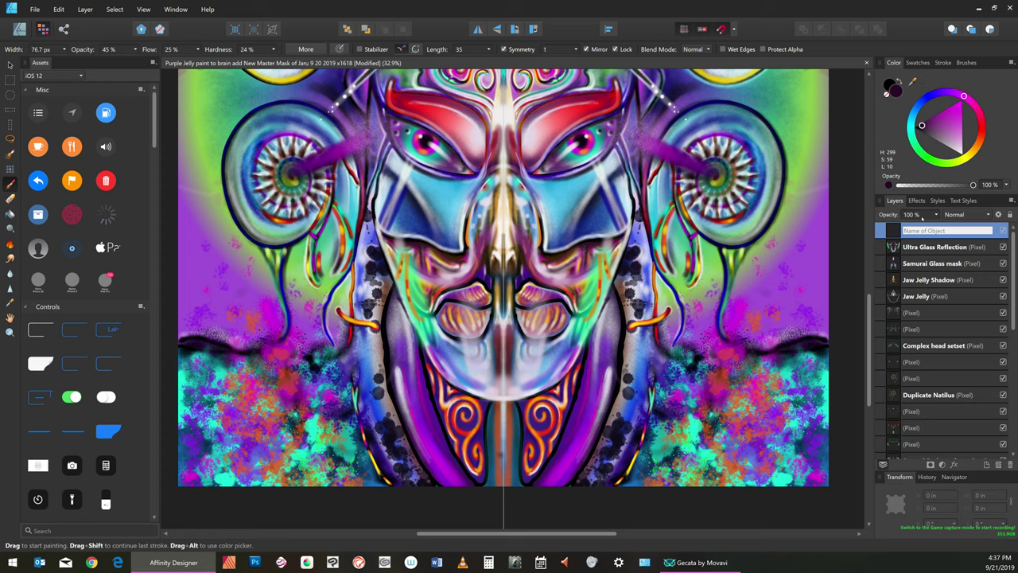
{"action": "type", "text": "Tweaks to glass"}
{"action": "key", "text": "Return"}
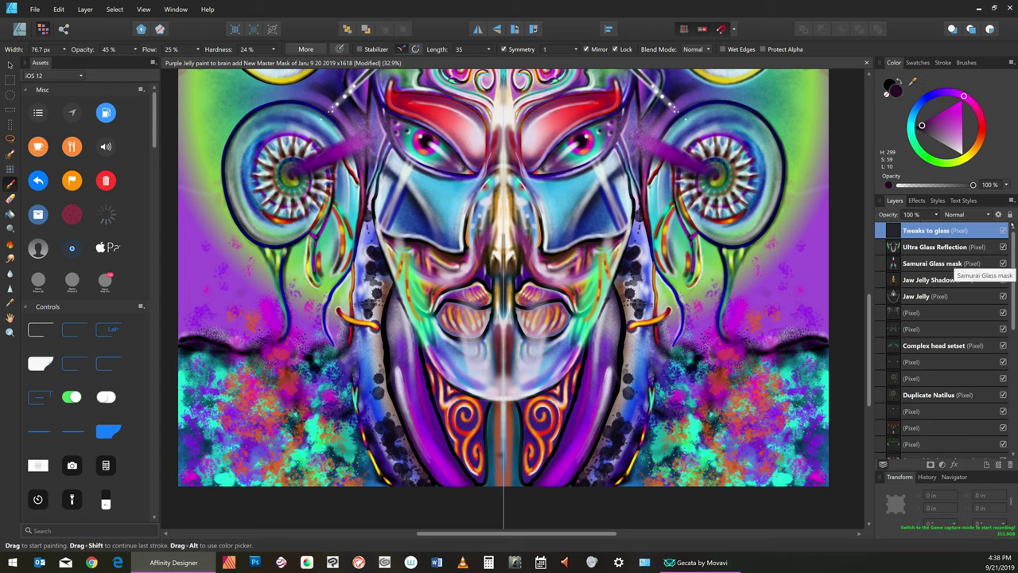
Compare the mask with the Ultra Glass Reflection layer hidden and shown, and fit the whole artwork in view
{"action": "left_click", "coordinate": [1003, 246]}
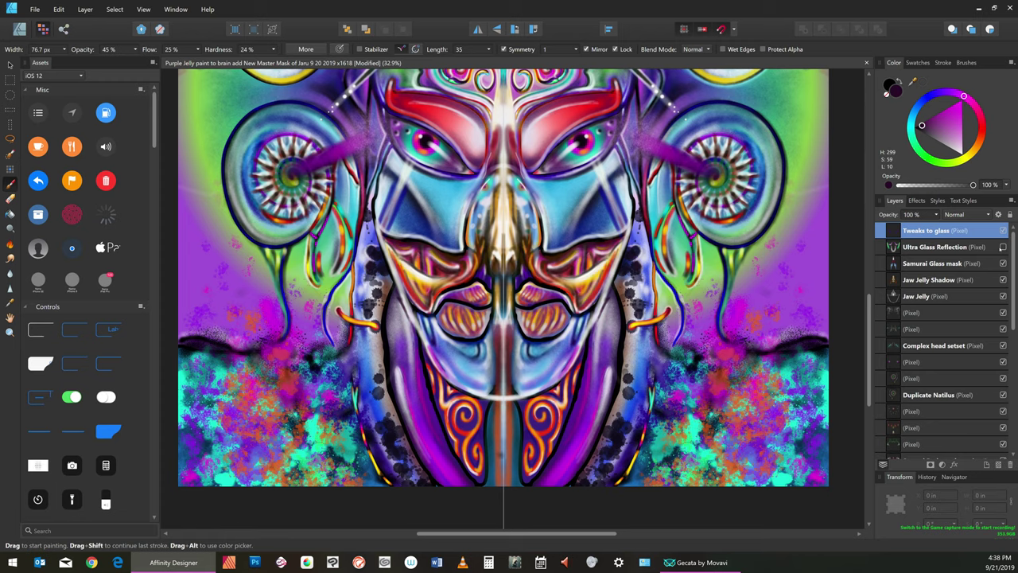
{"action": "left_click", "coordinate": [1003, 247]}
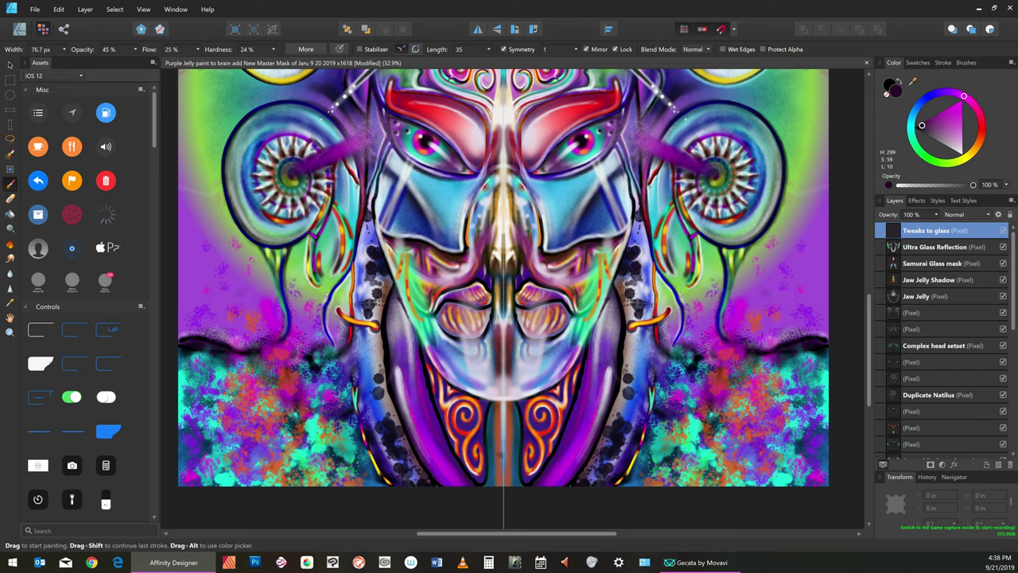
{"action": "left_click", "coordinate": [144, 10]}
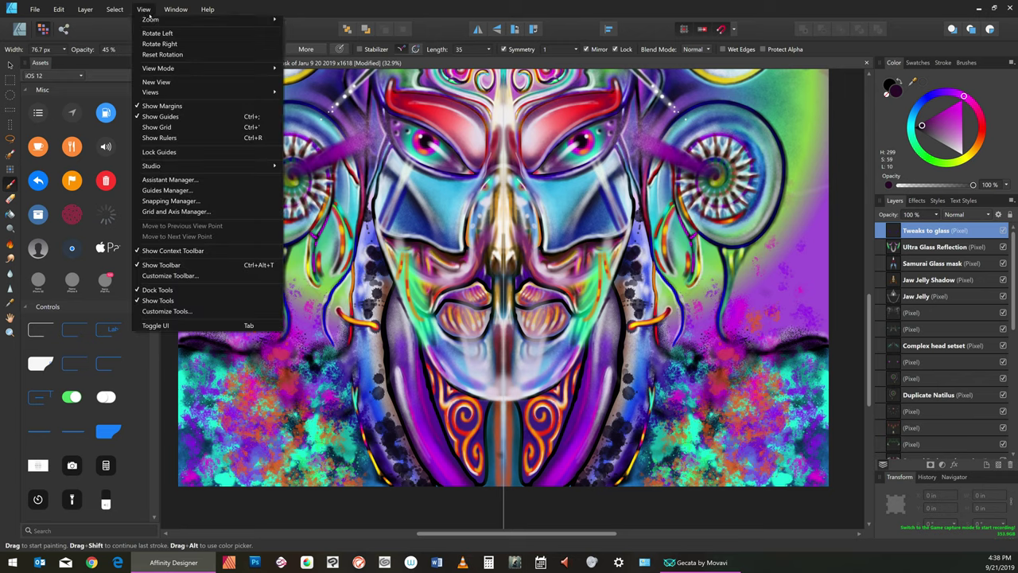
{"action": "mouse_move", "coordinate": [155, 22]}
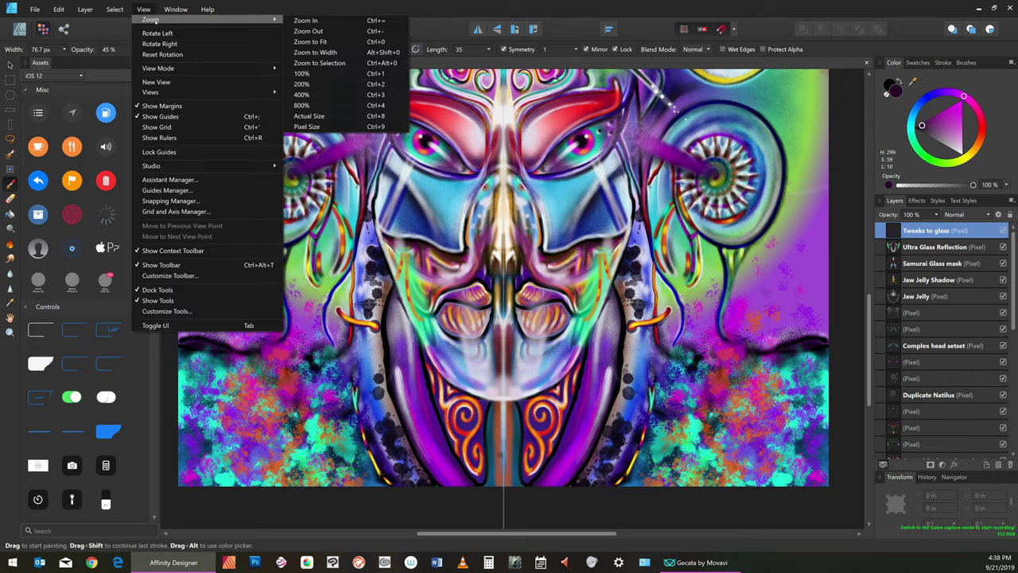
{"action": "left_click", "coordinate": [331, 41]}
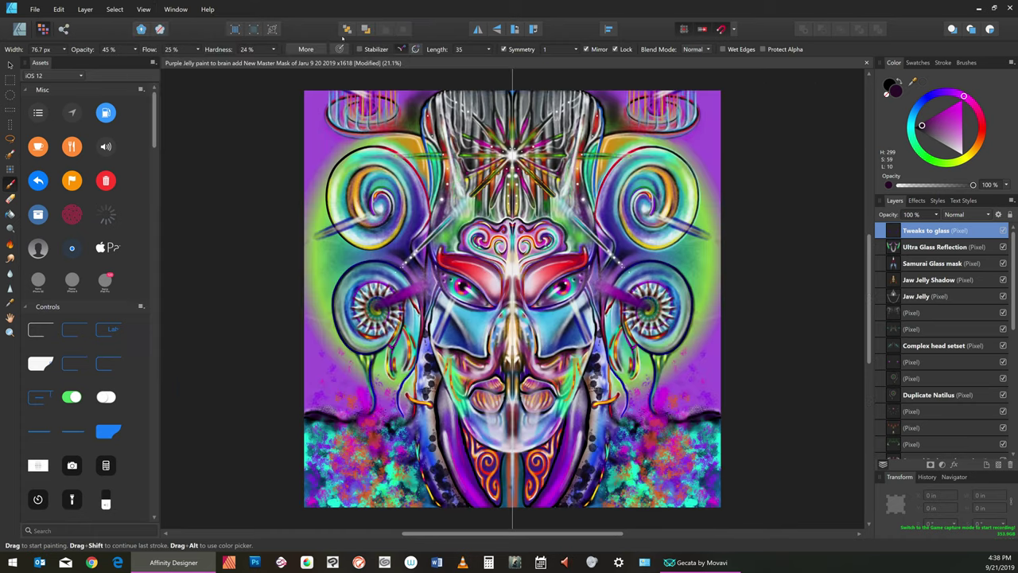